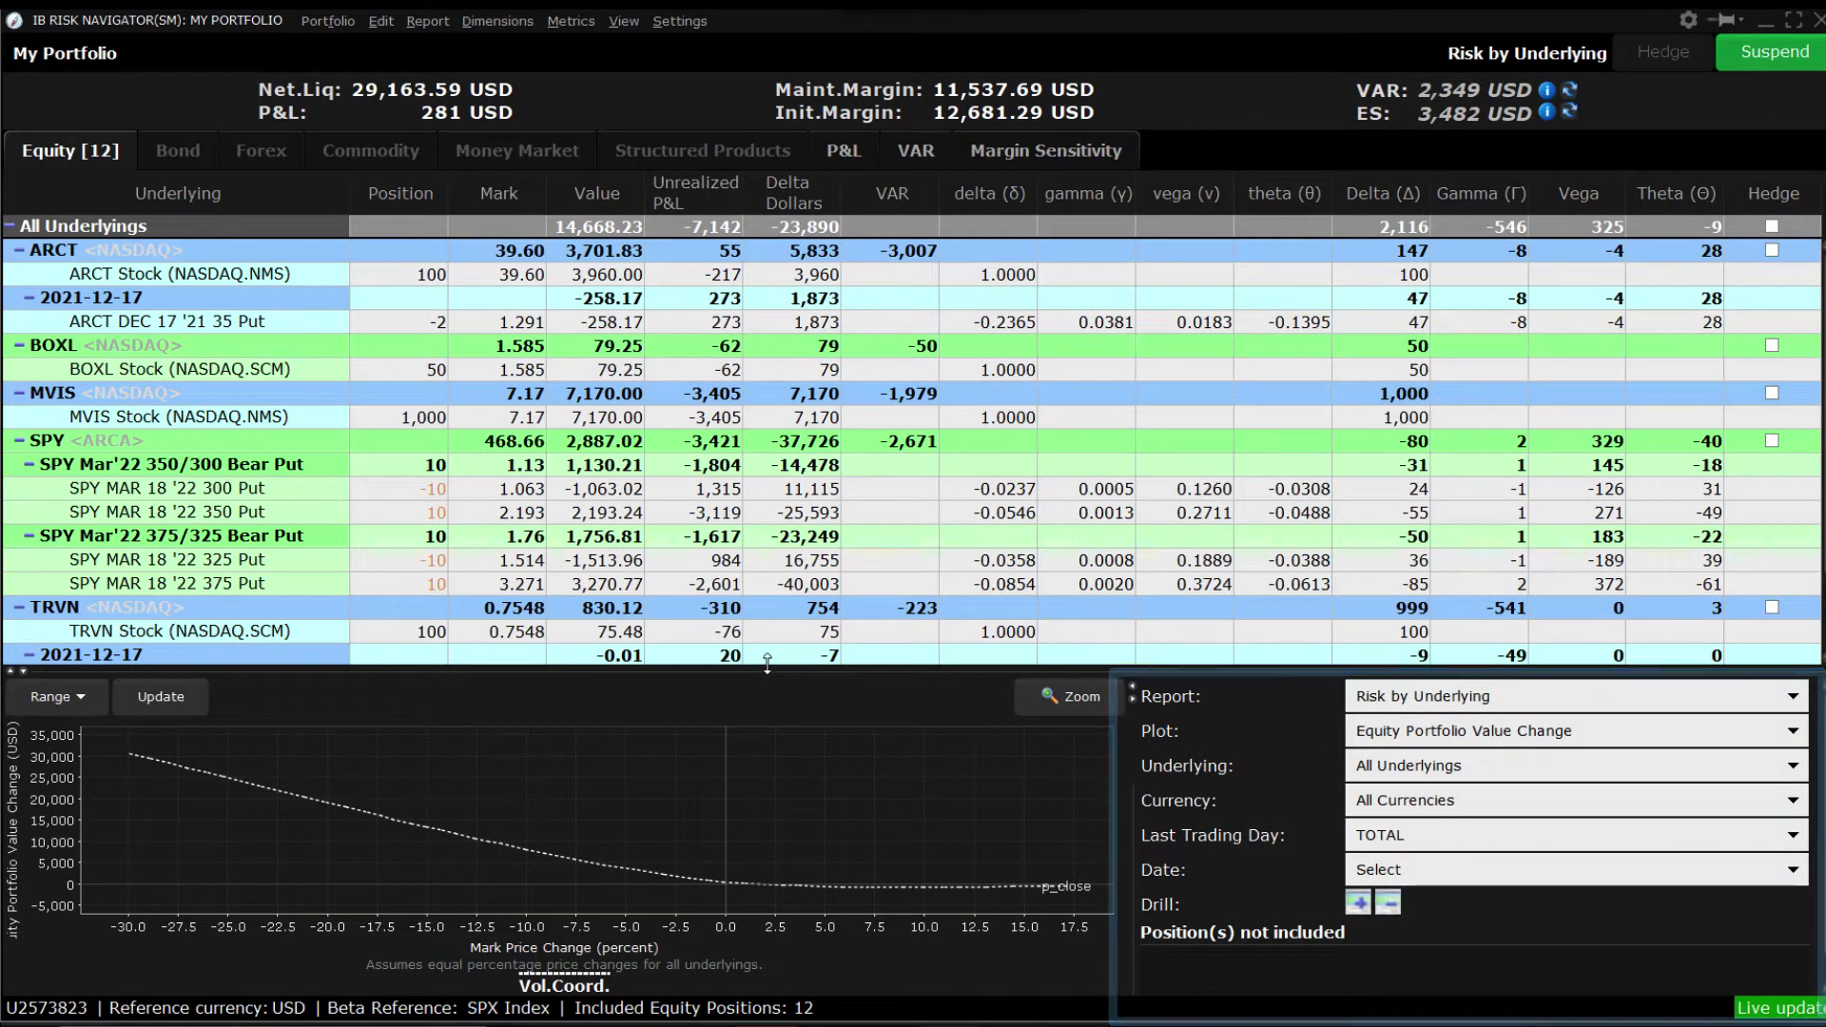
Drag both splitters to give the Equity Portfolio Value Change chart more space than the positions table
drag(764, 670, 1190, 409)
drag(1131, 636, 1282, 645)
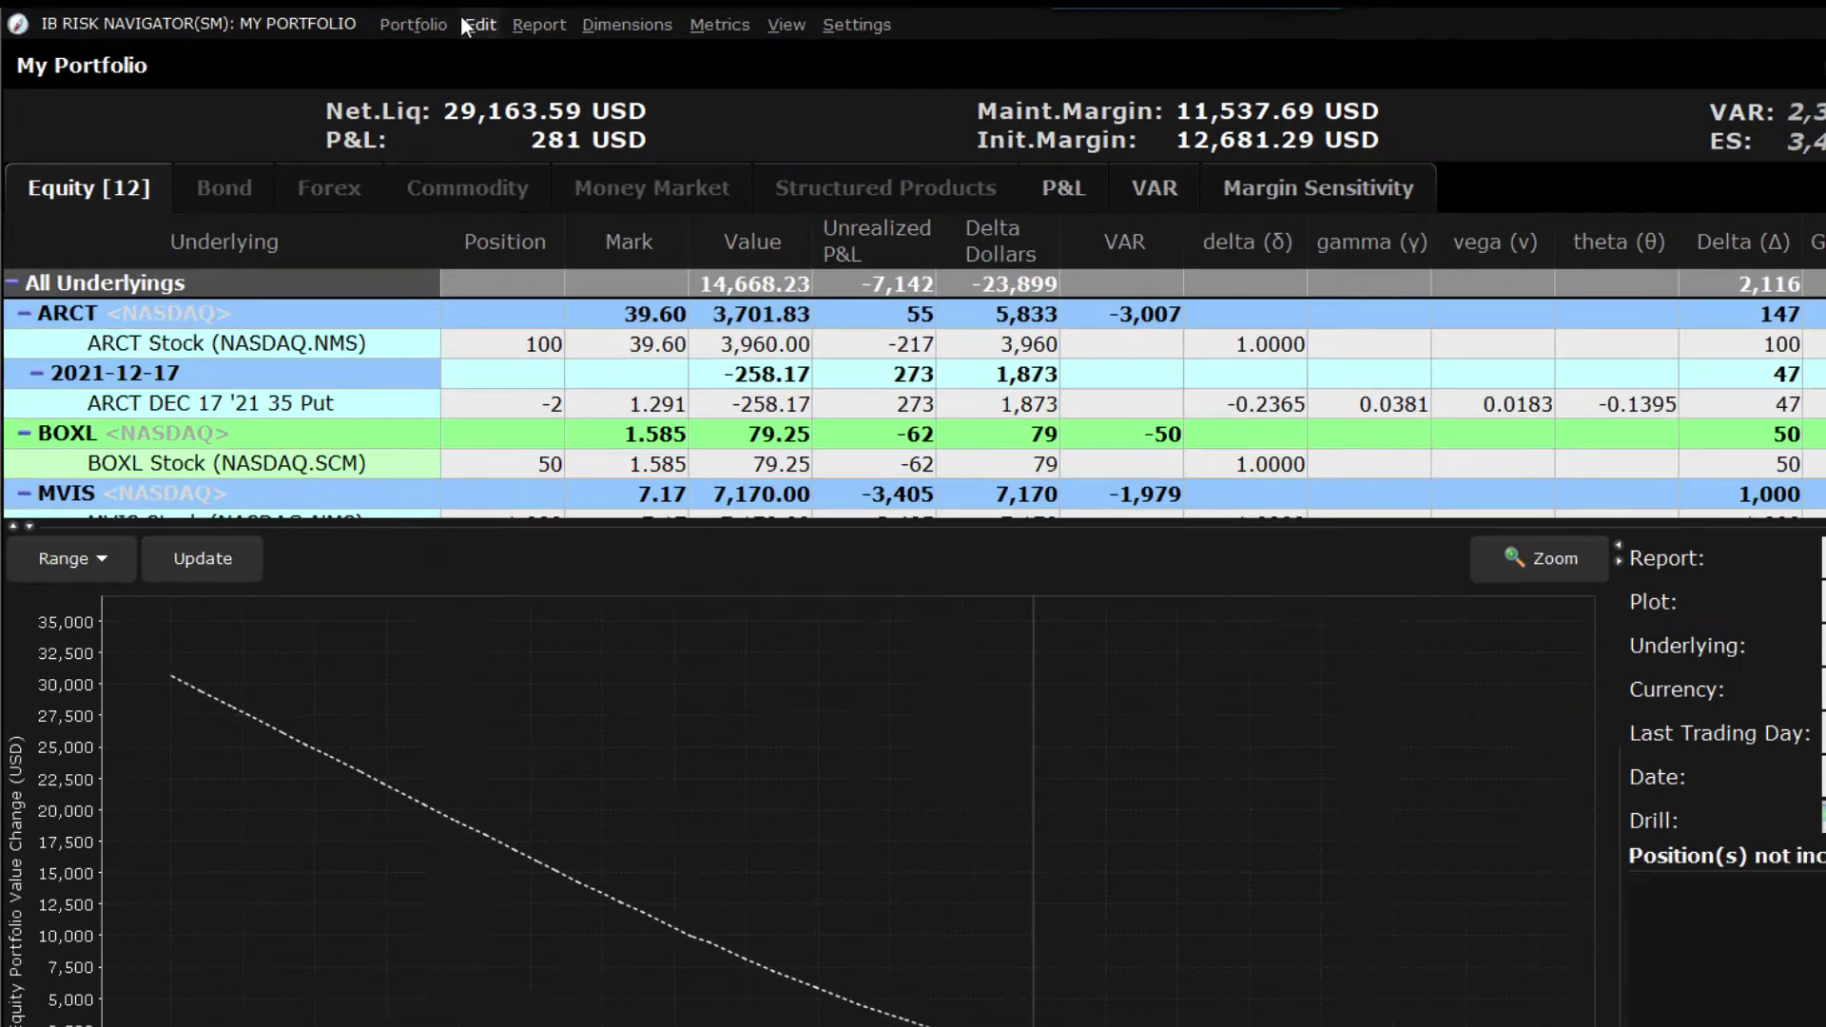
Create a new portfolio from Portfolio > New, declining to prepopulate it with existing positions
click(350, 23)
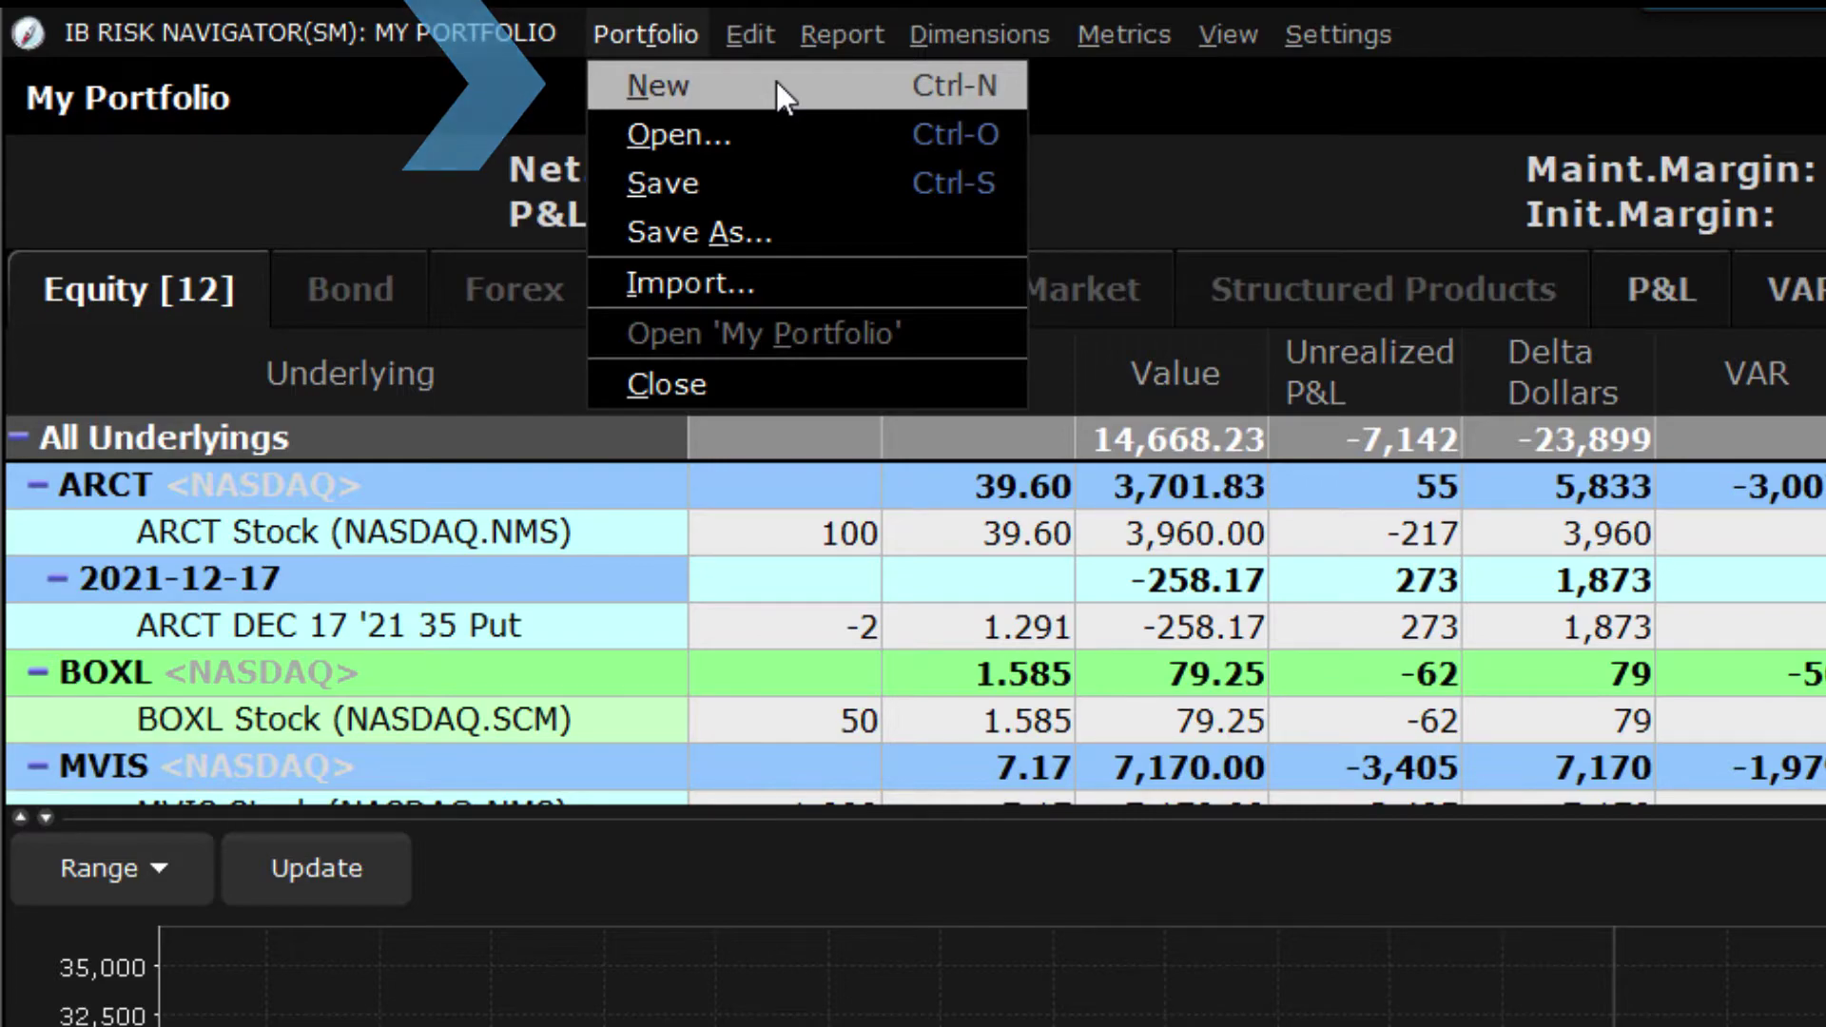
click(776, 84)
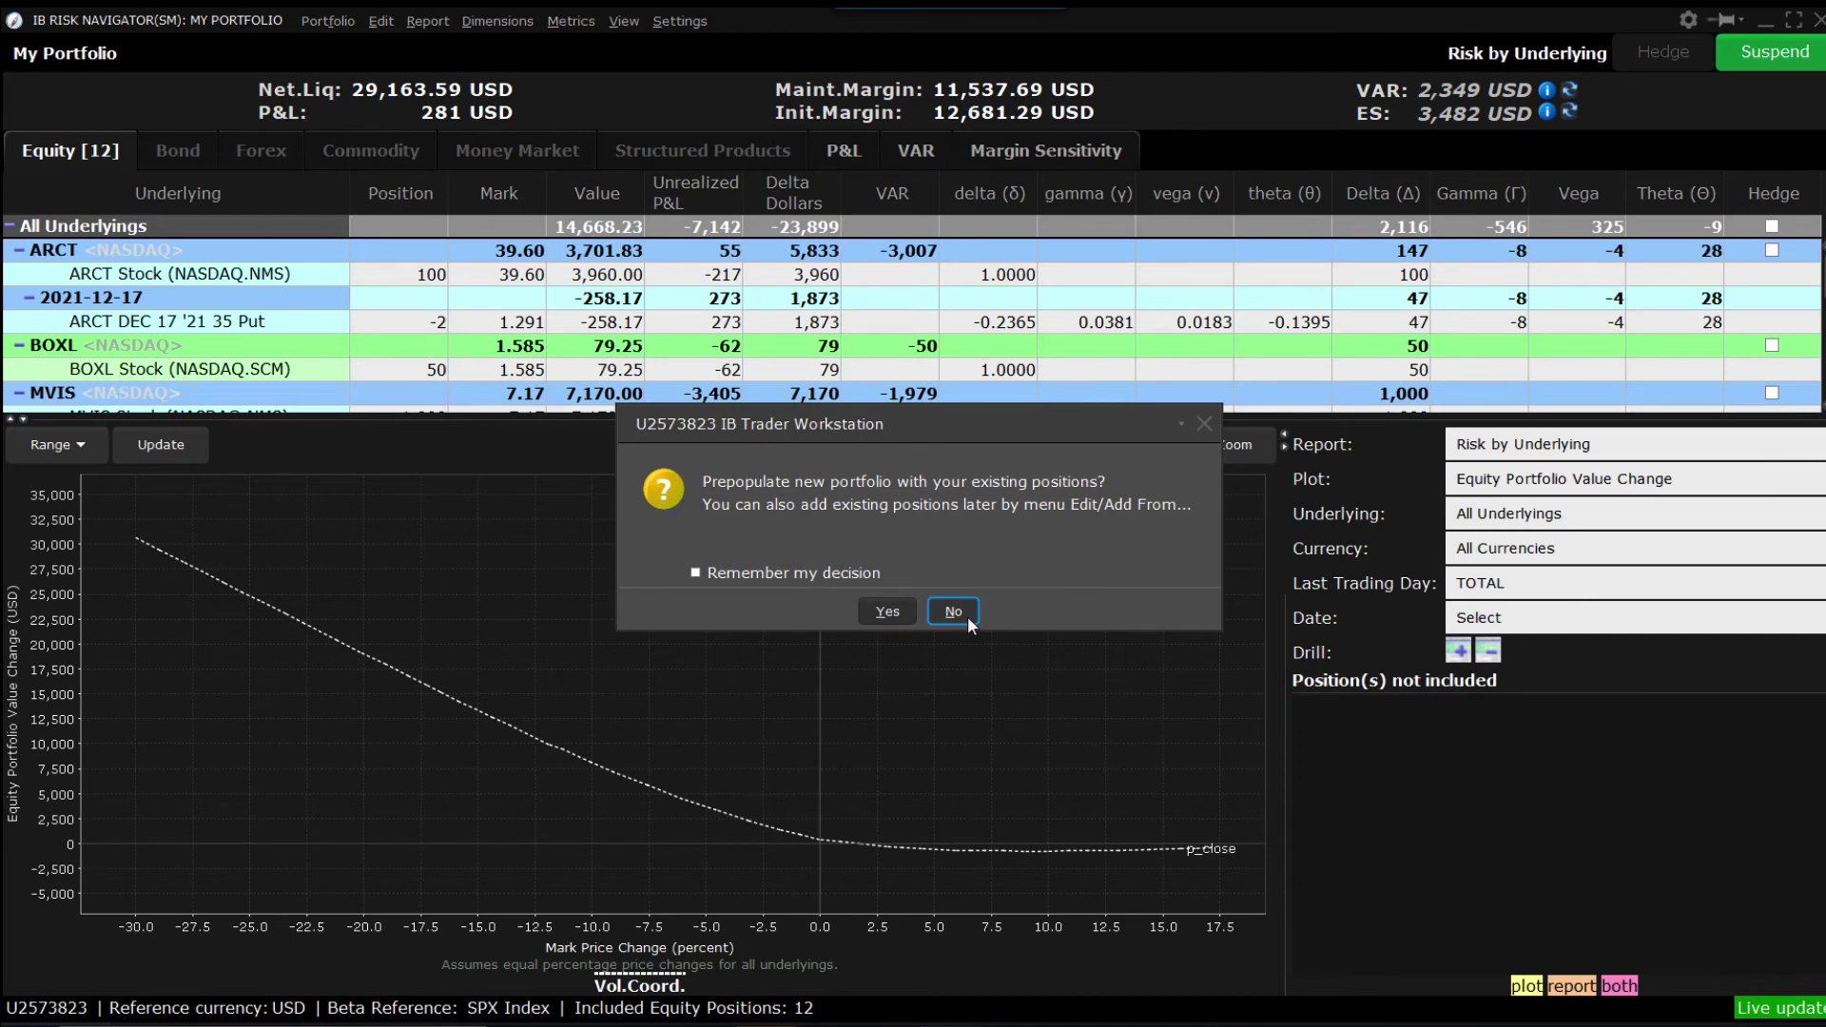
click(967, 617)
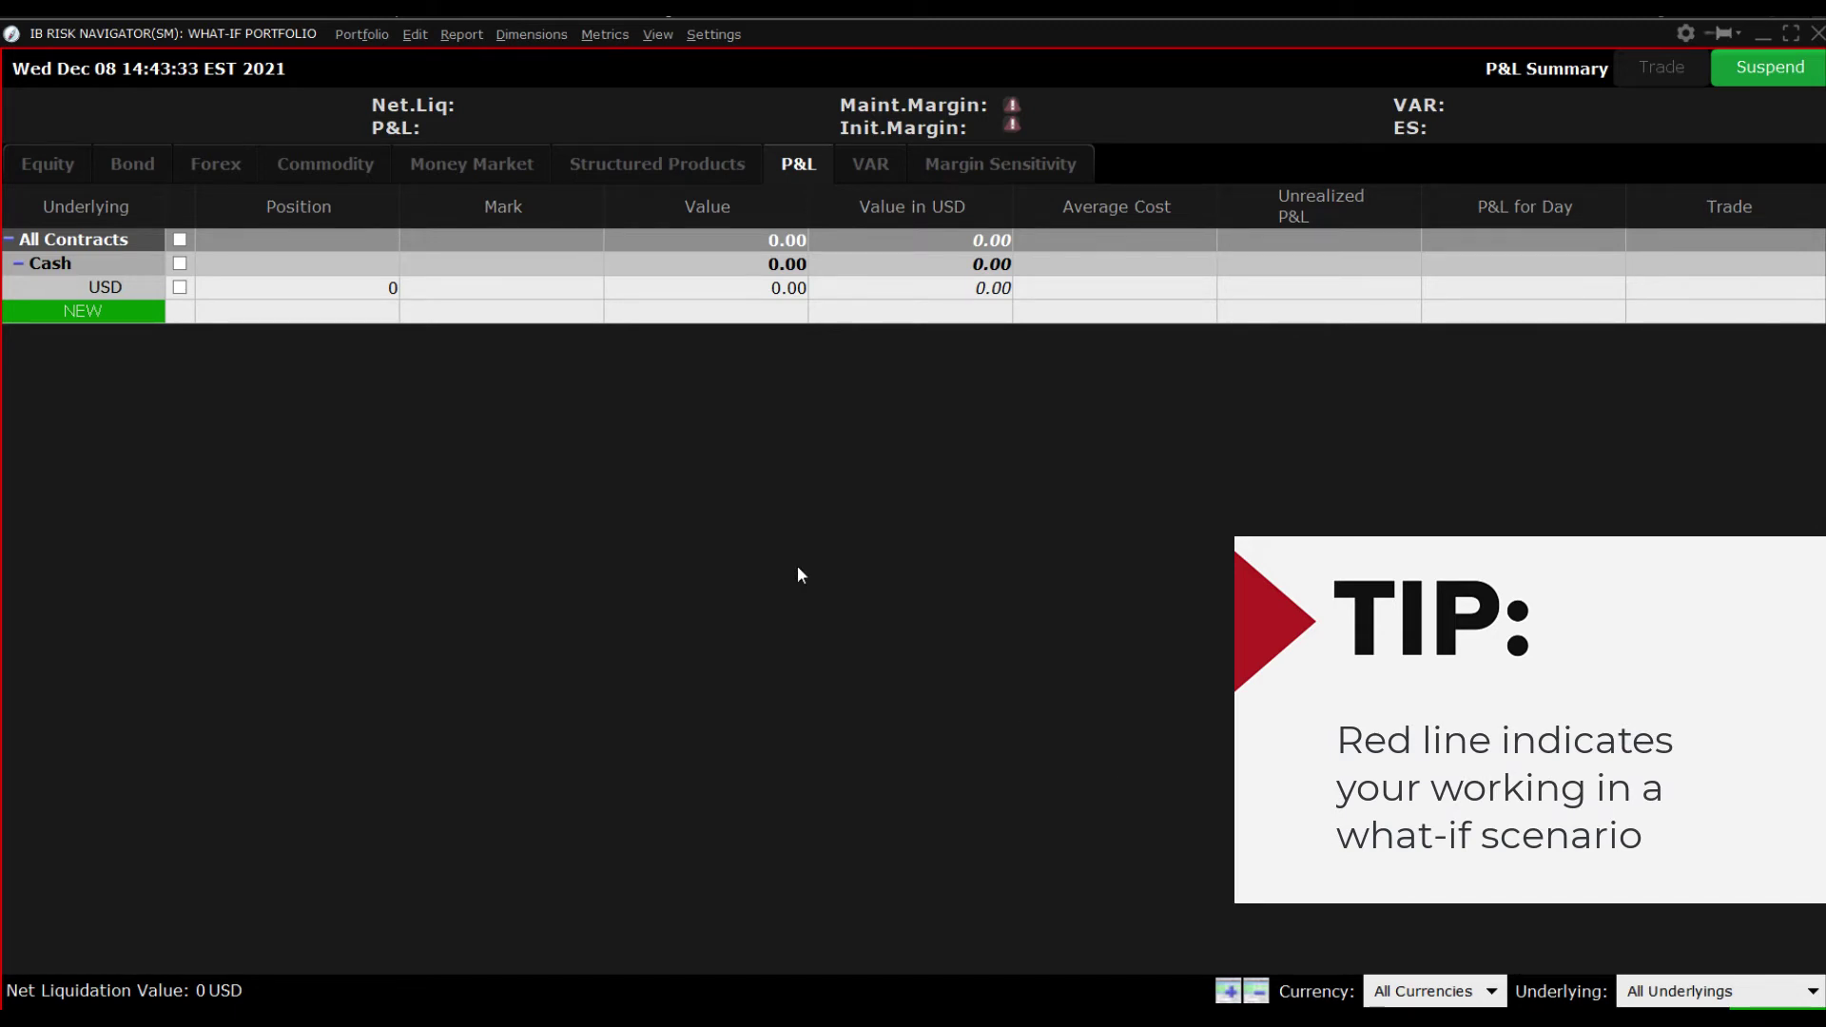
Set the USD cash position to 100000 and switch to the Equity risk view
click(373, 295)
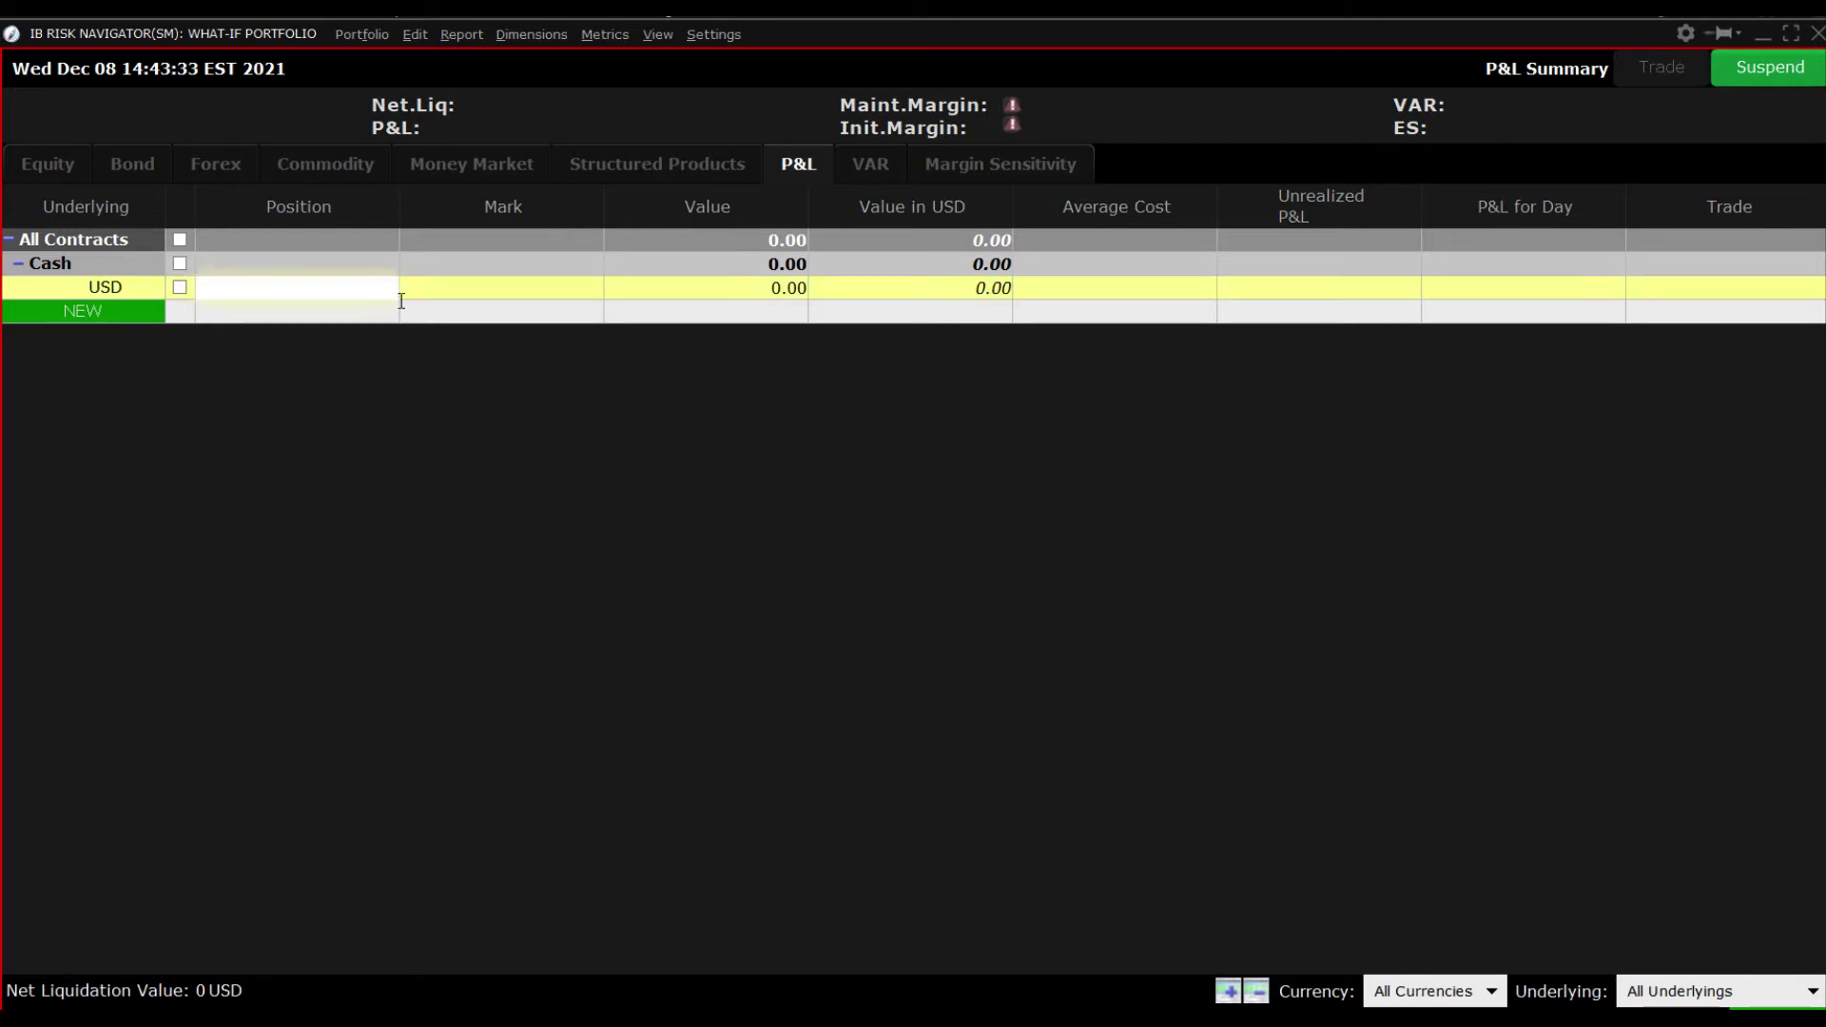
text(100000)
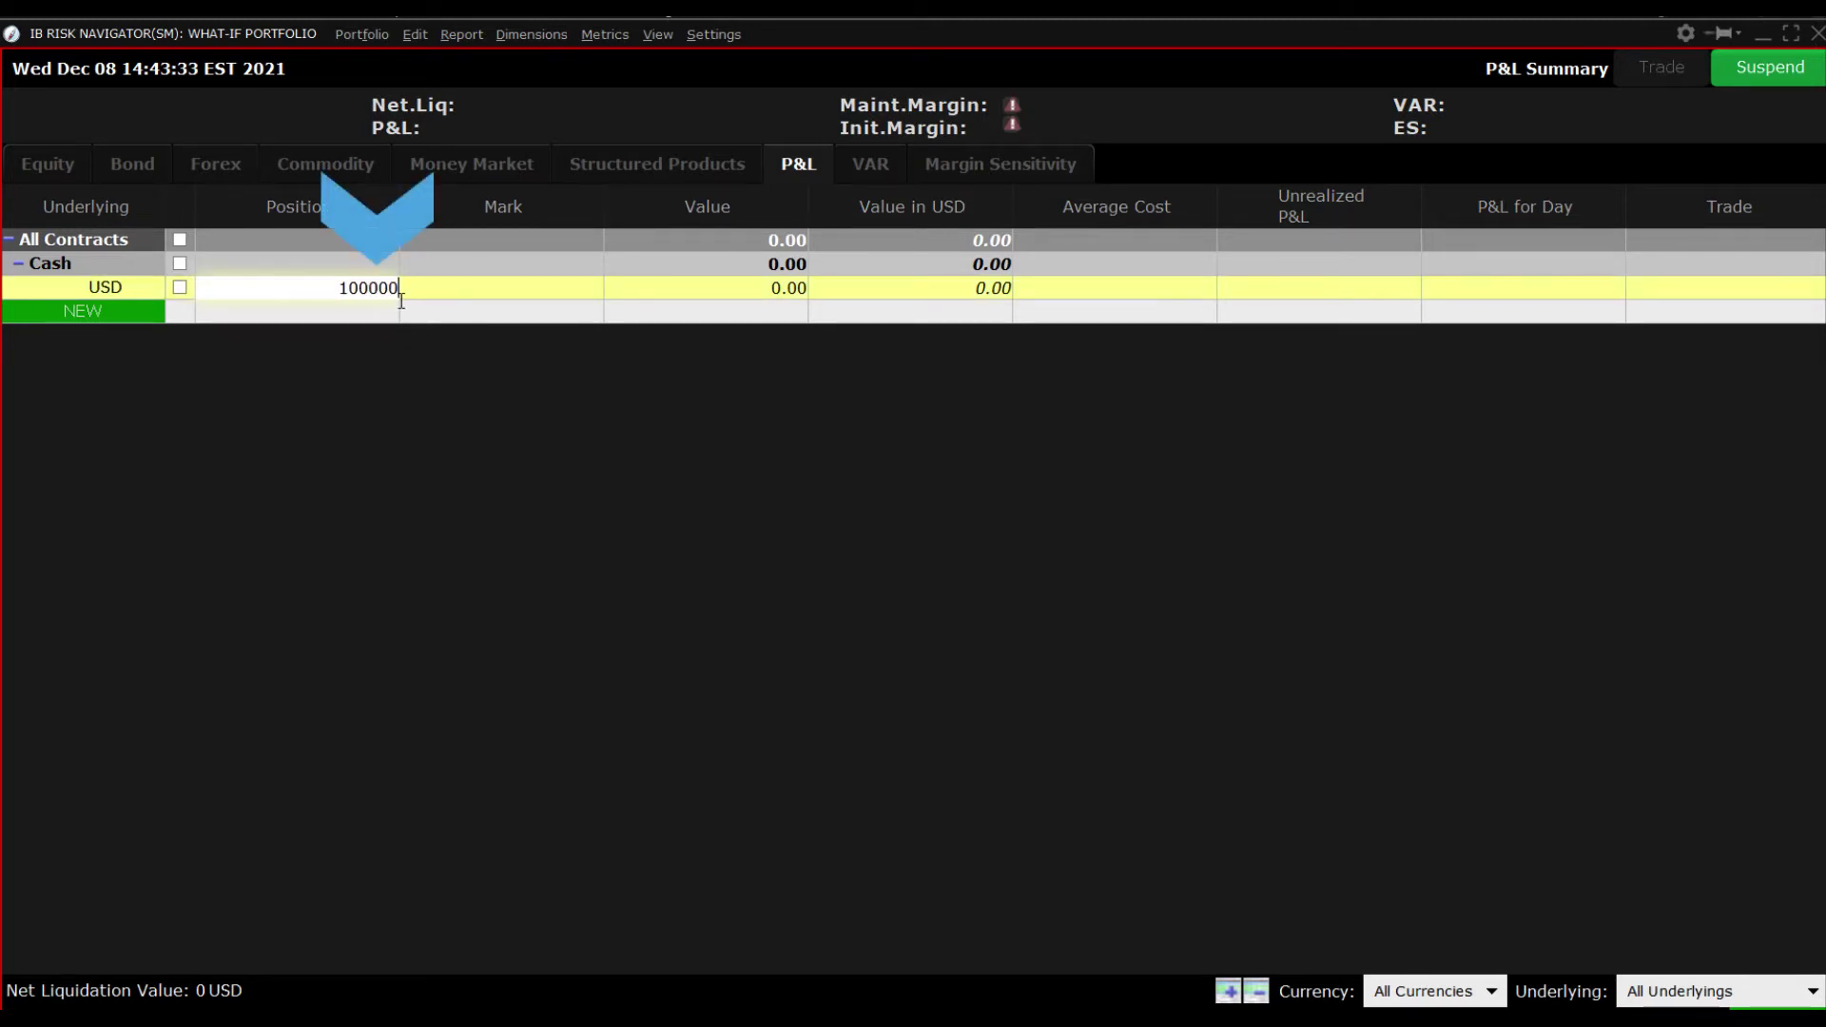
key(Return)
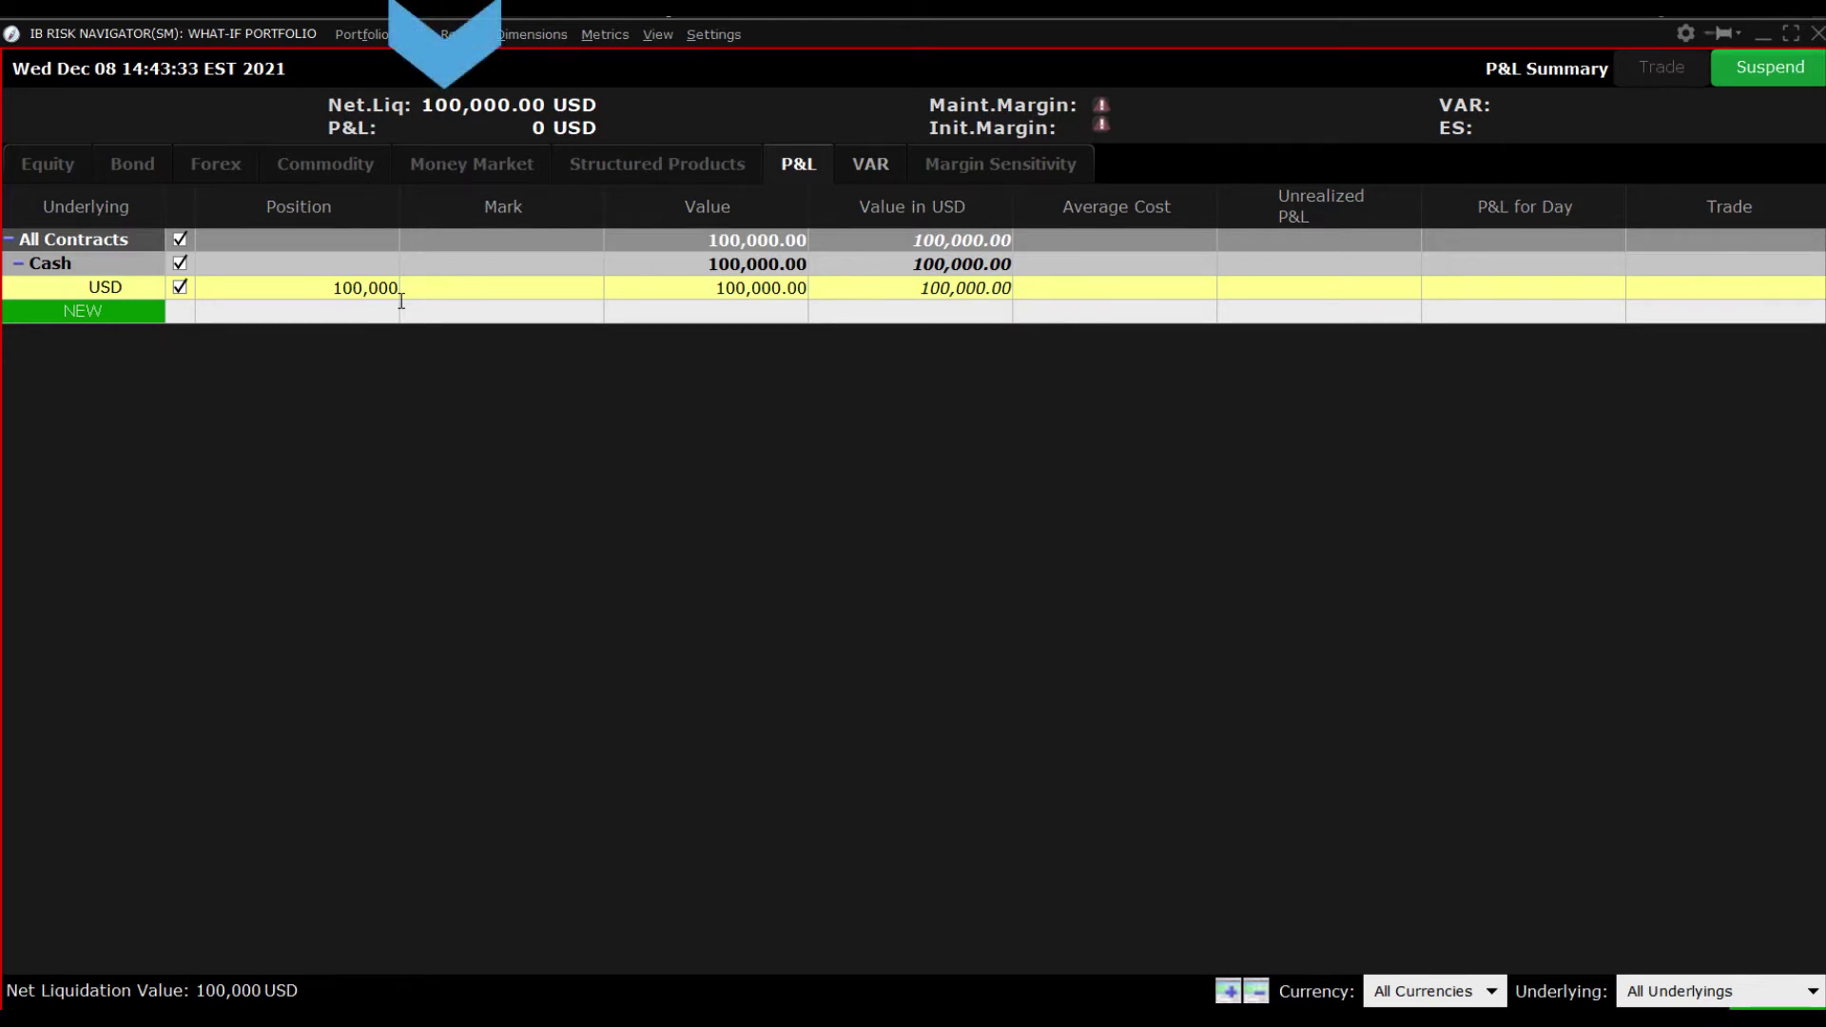
click(48, 164)
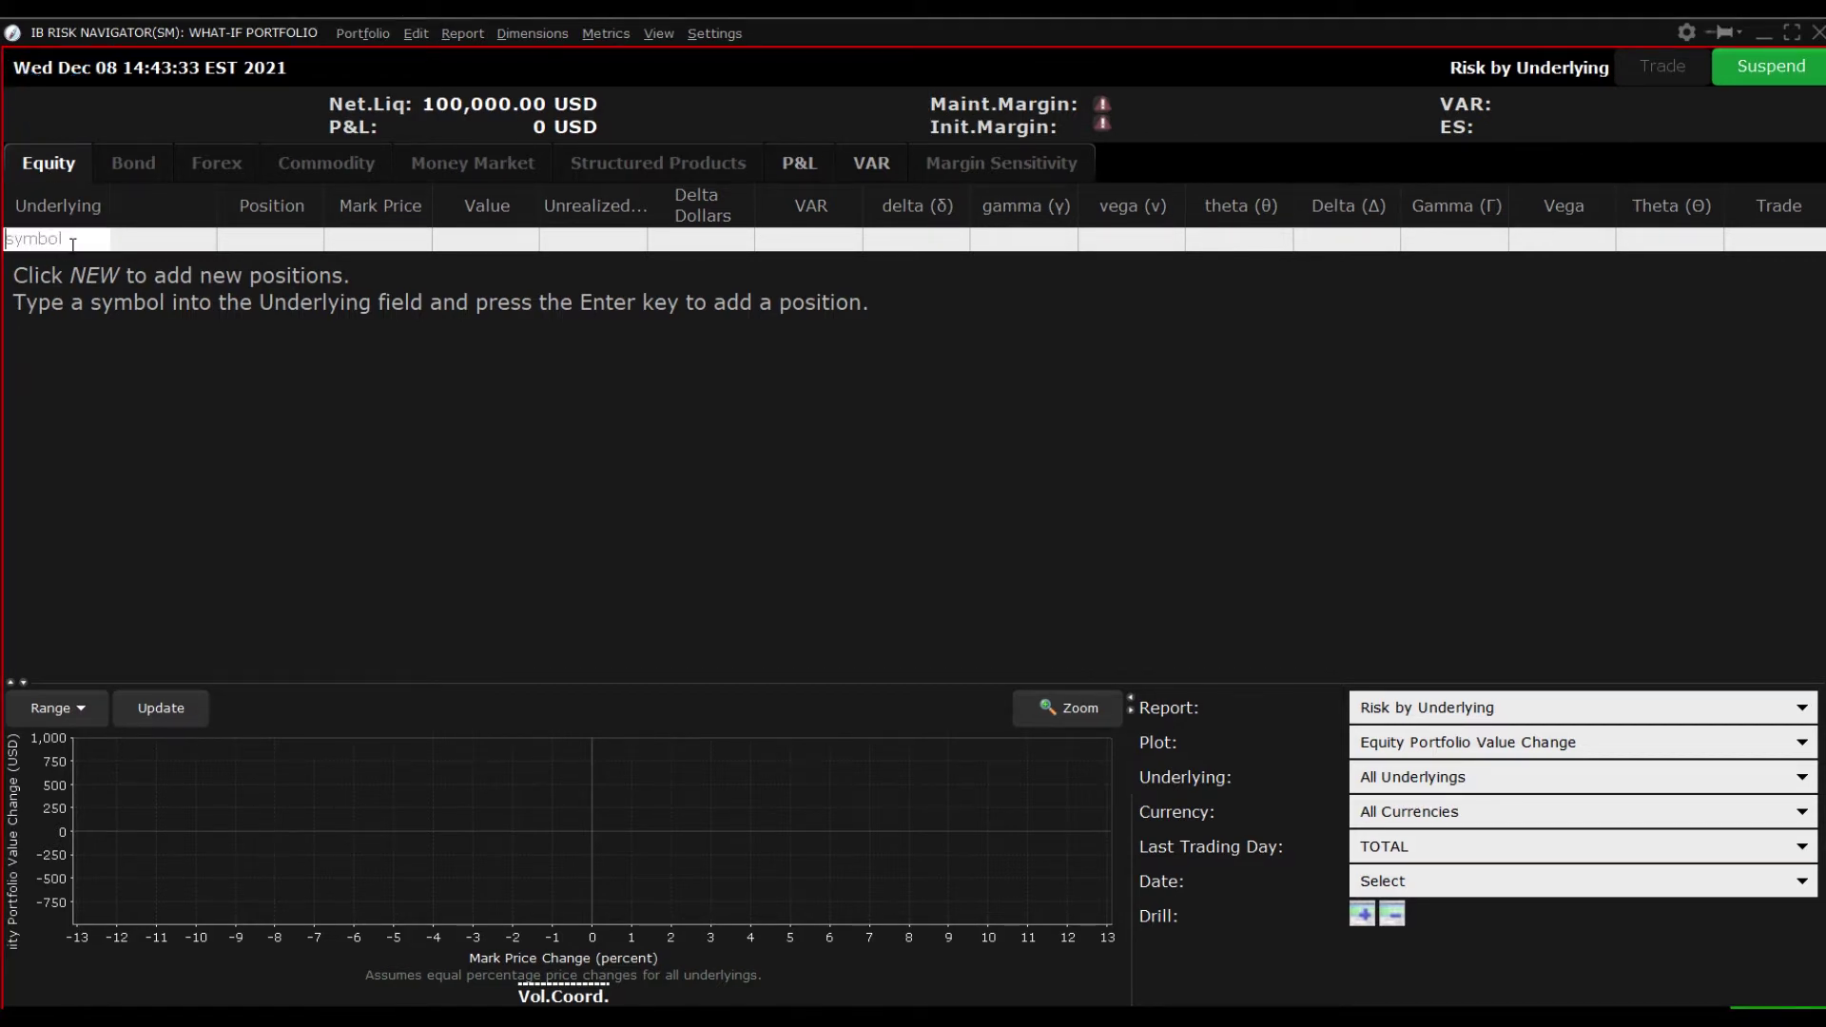
Enter ARCT, choose its Stock (SMART) contract, and set the position to 1000 shares
text(arct)
key(Return)
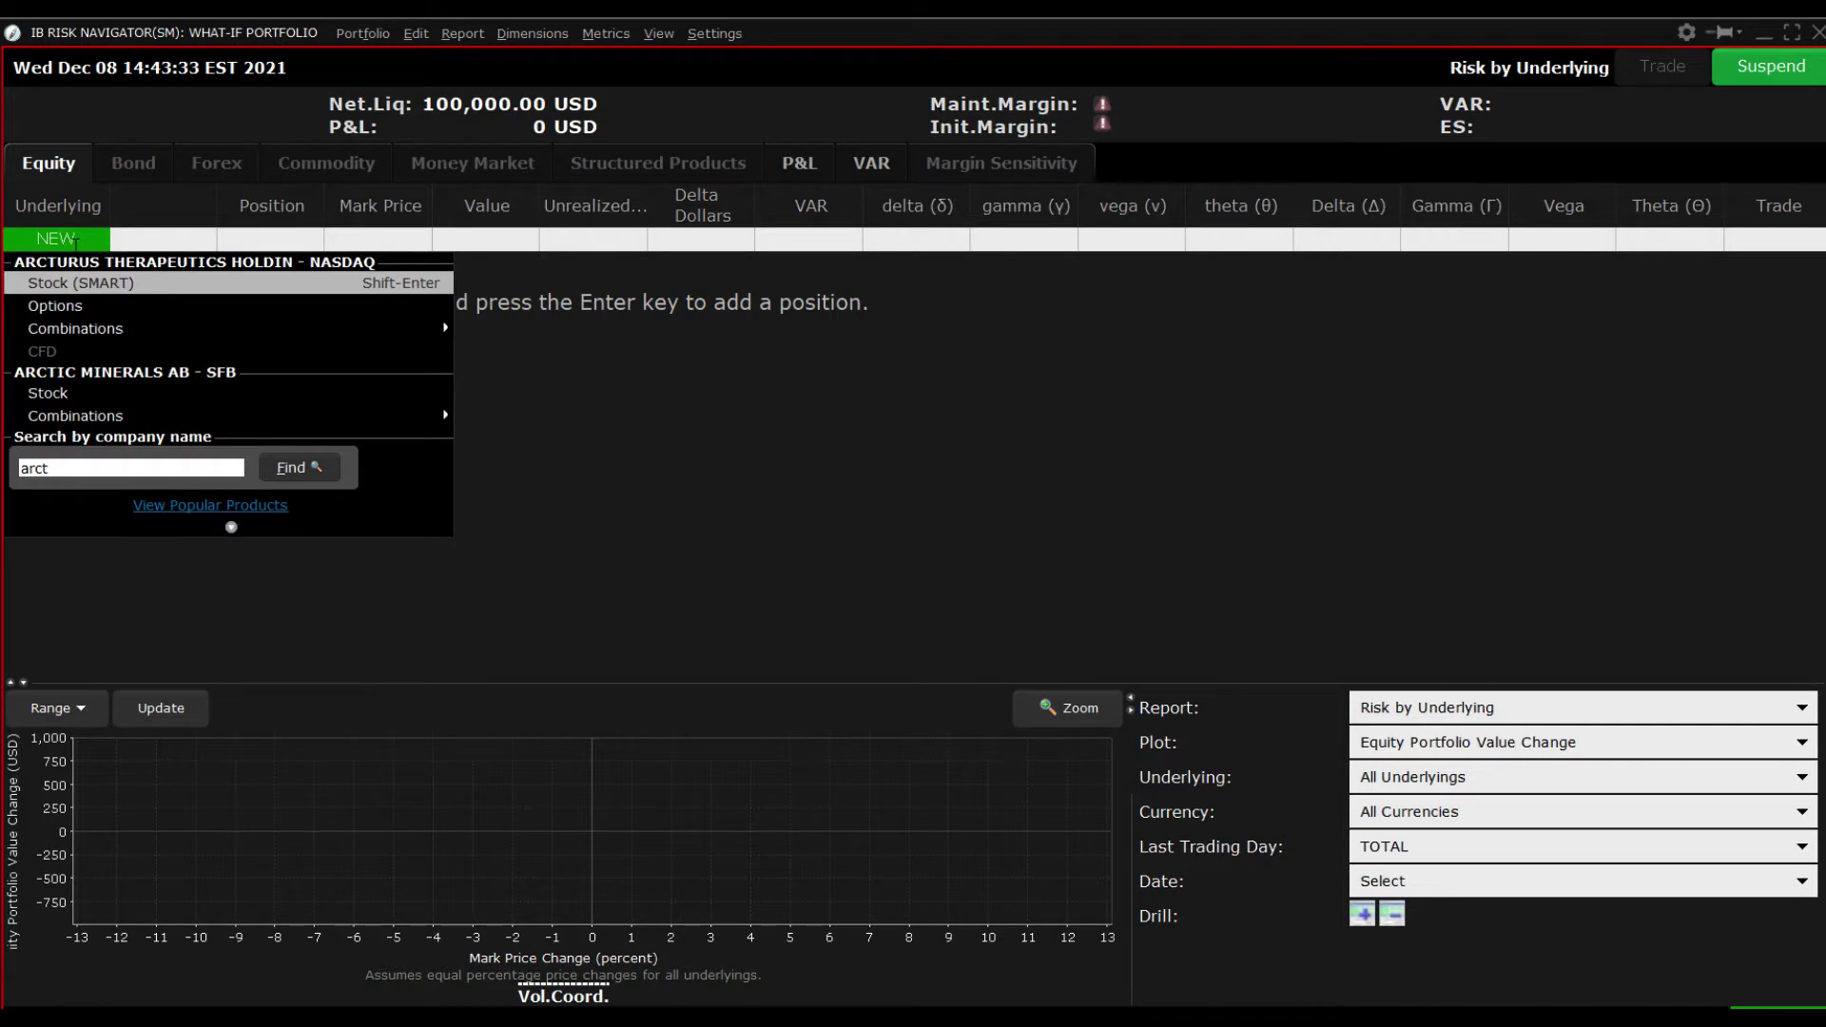
key(Return)
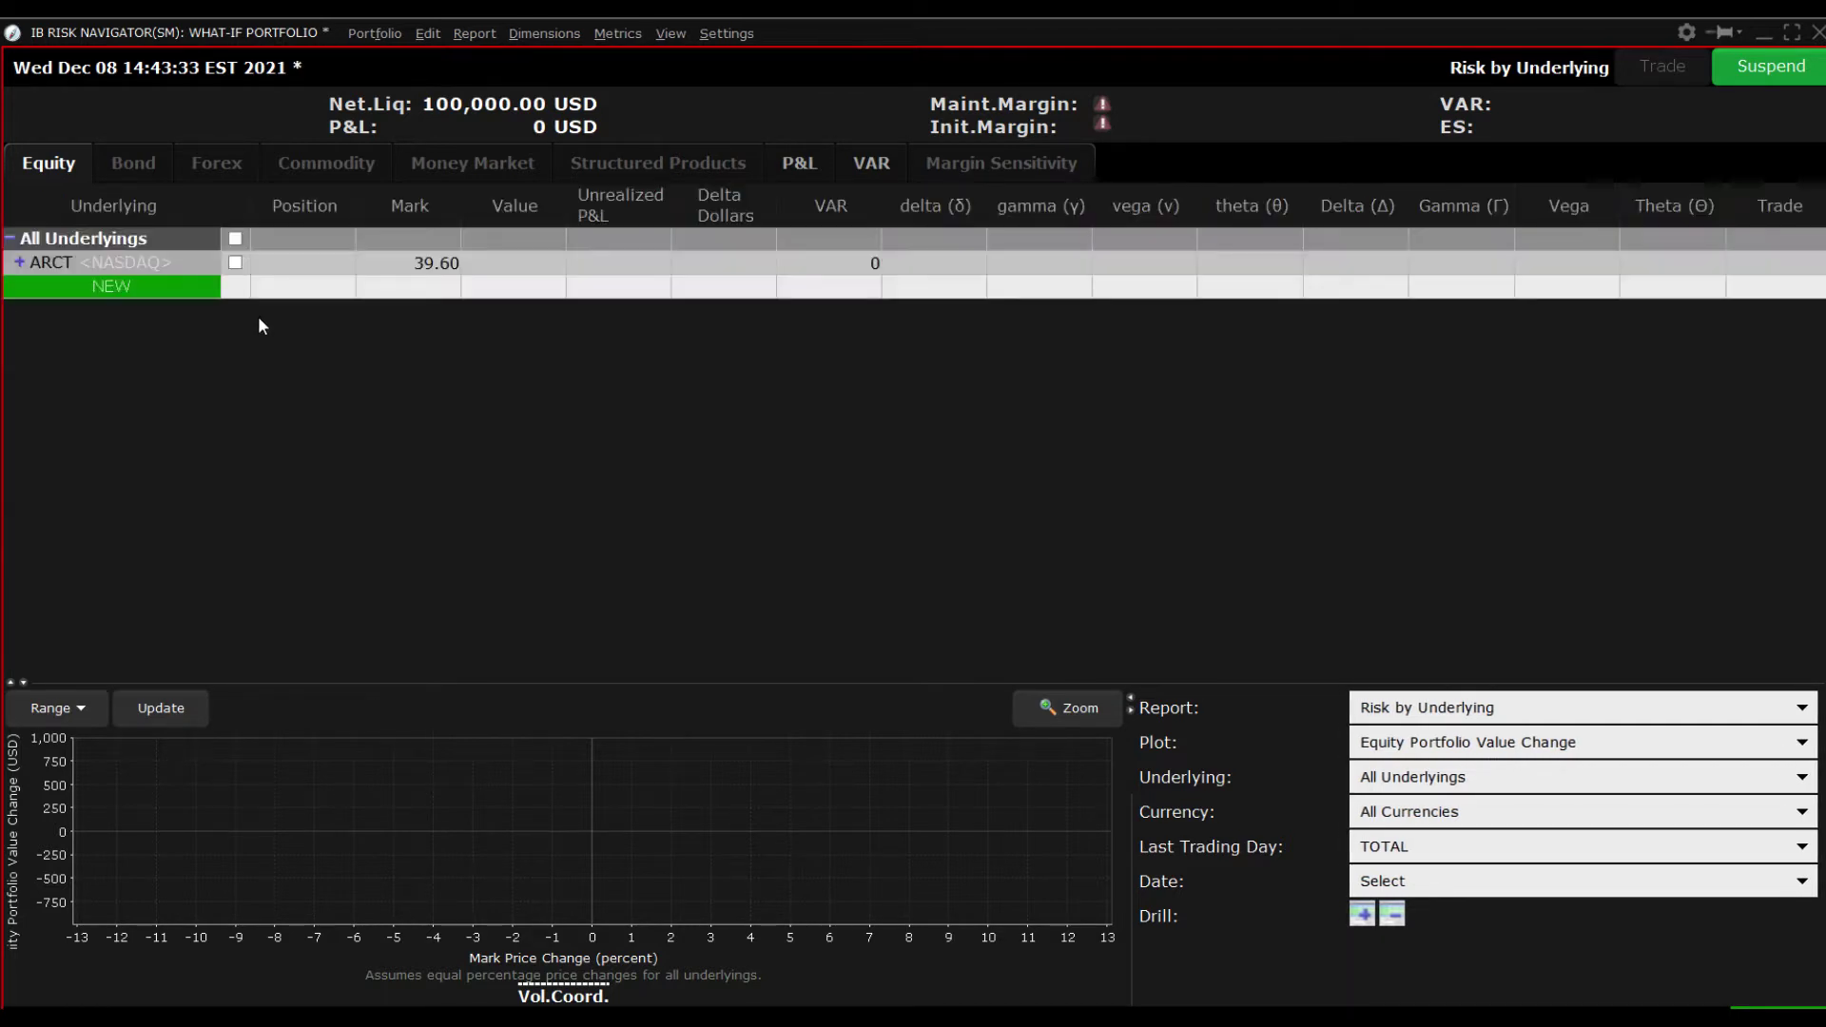
text(1000)
key(Return)
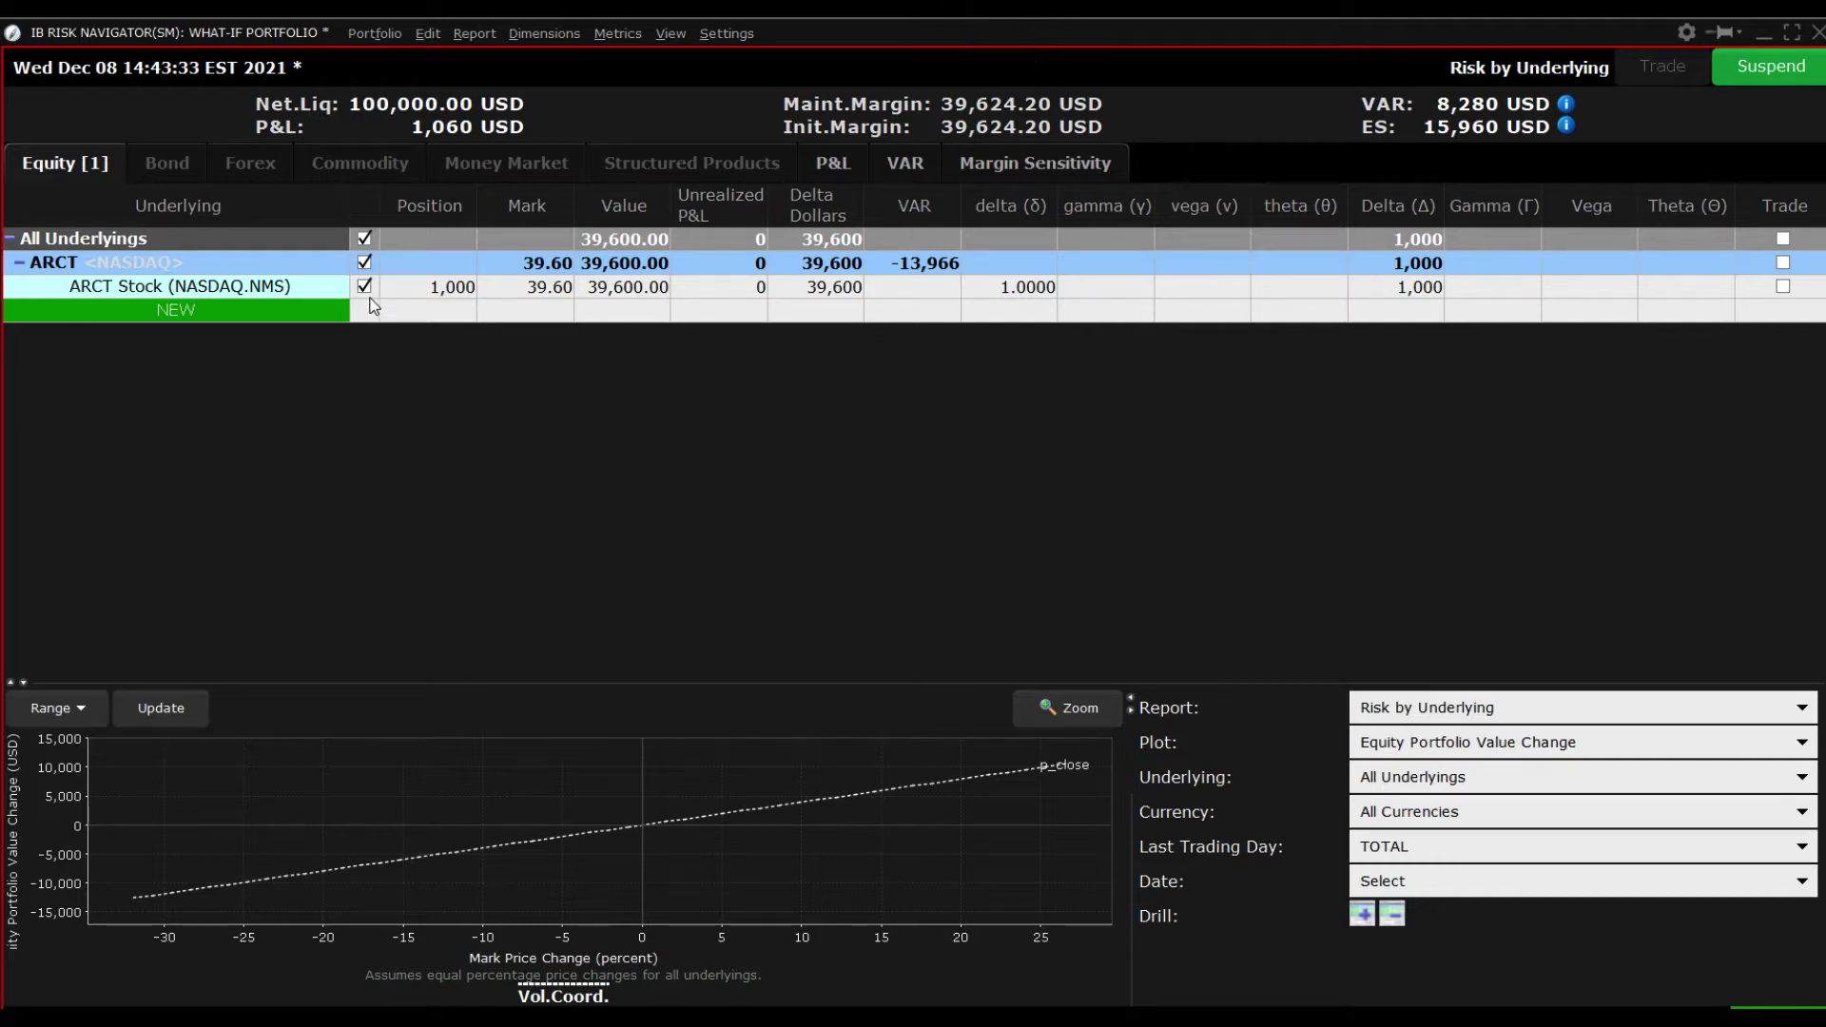
Enlarge the chart, turn on the Vertical crosshair, and read about 3,953 USD gain at +10%
drag(774, 683, 760, 382)
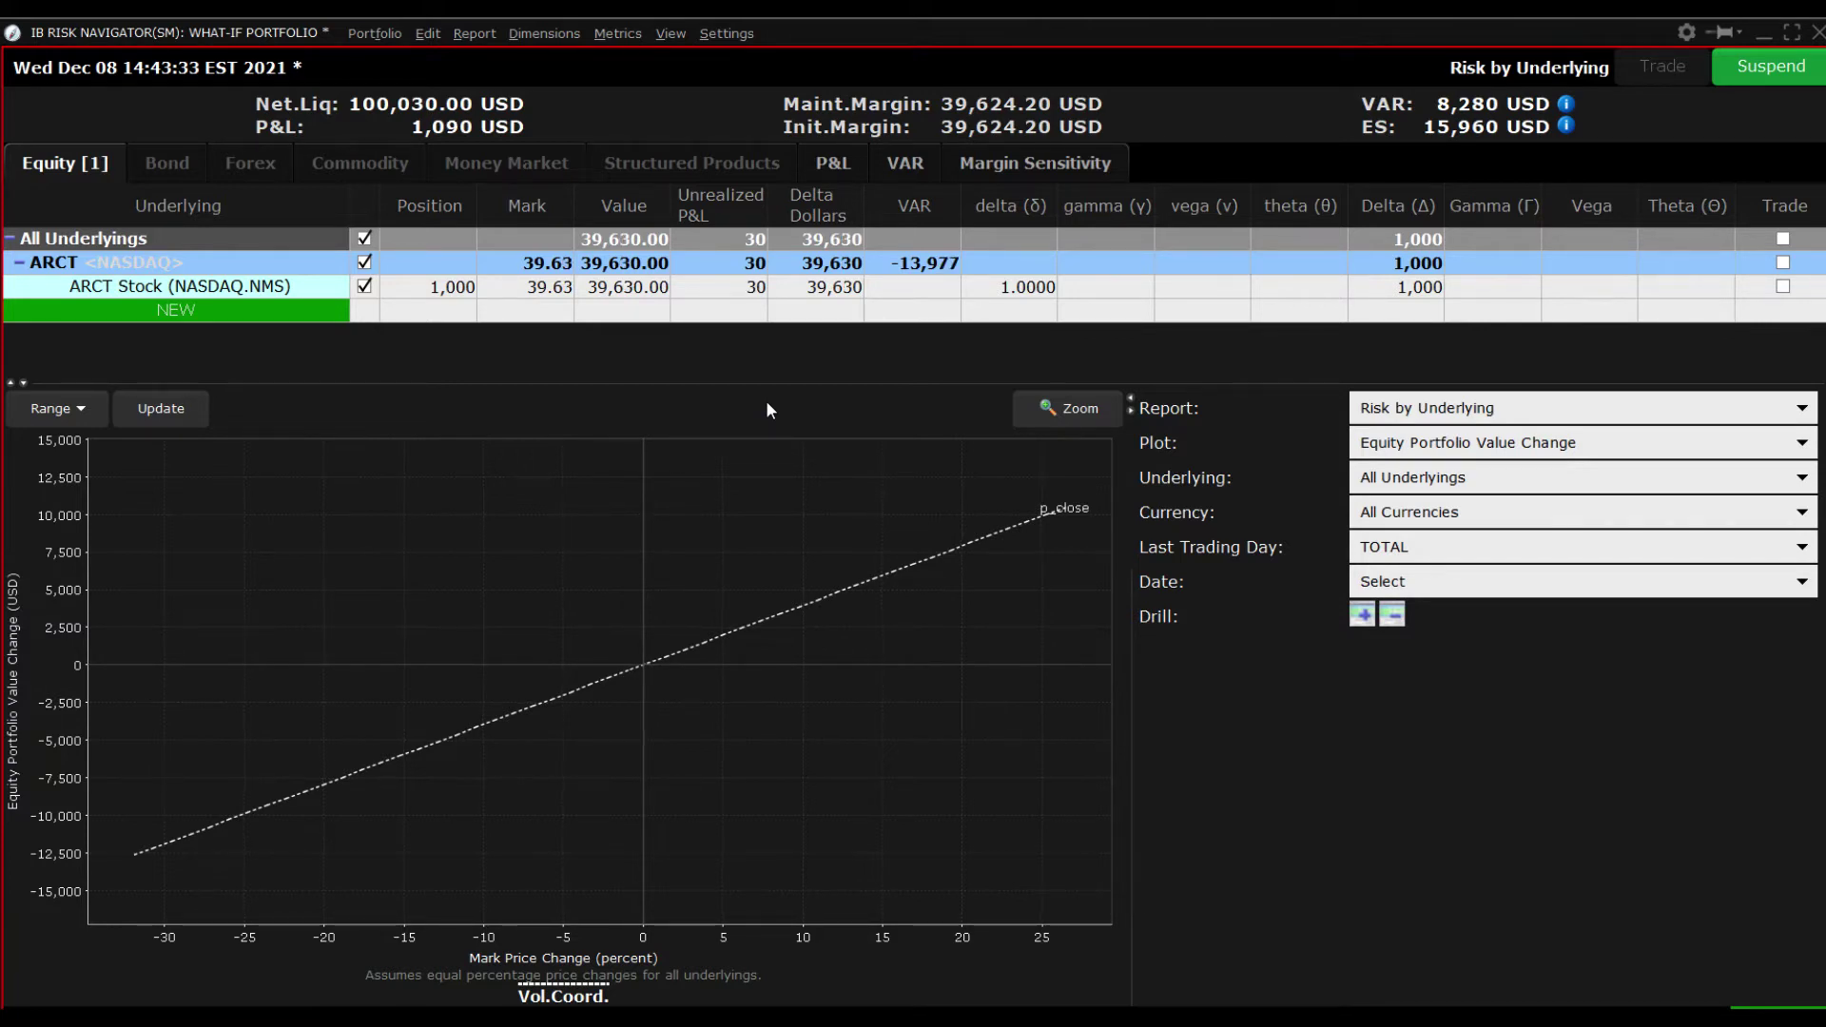
right_click(823, 505)
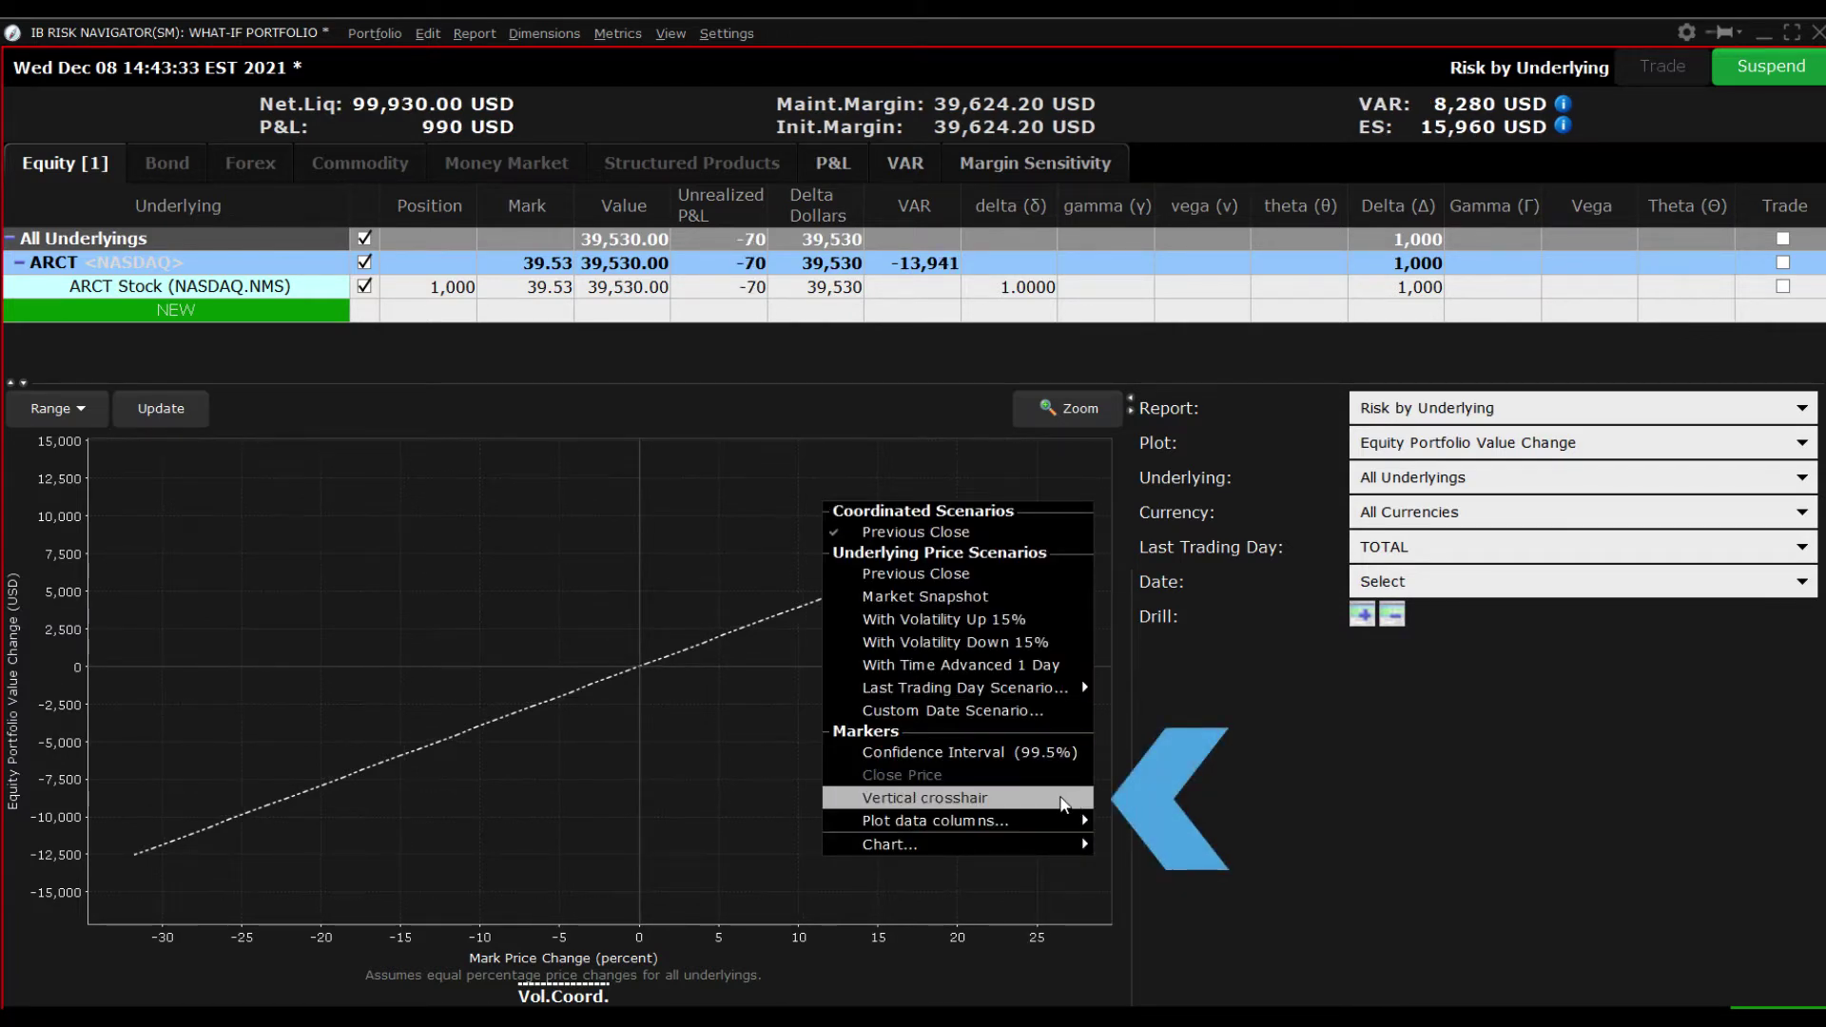
click(1064, 804)
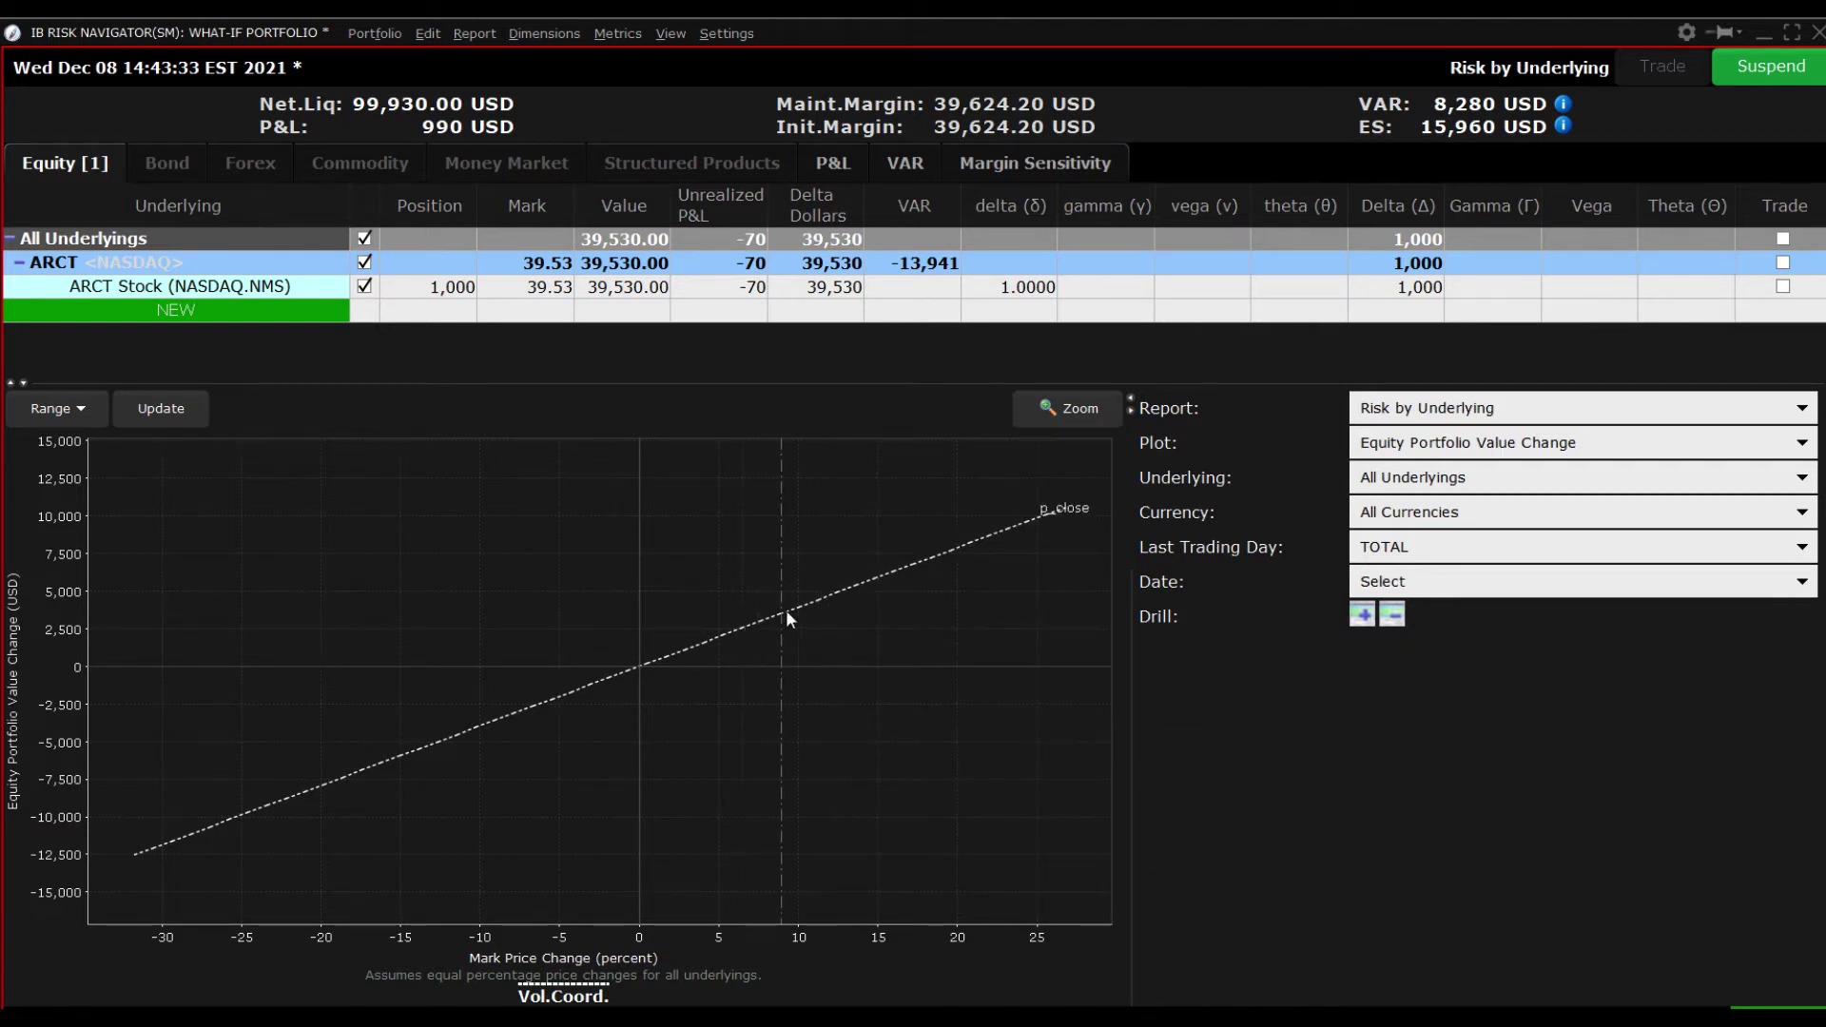
mouse_move(799, 608)
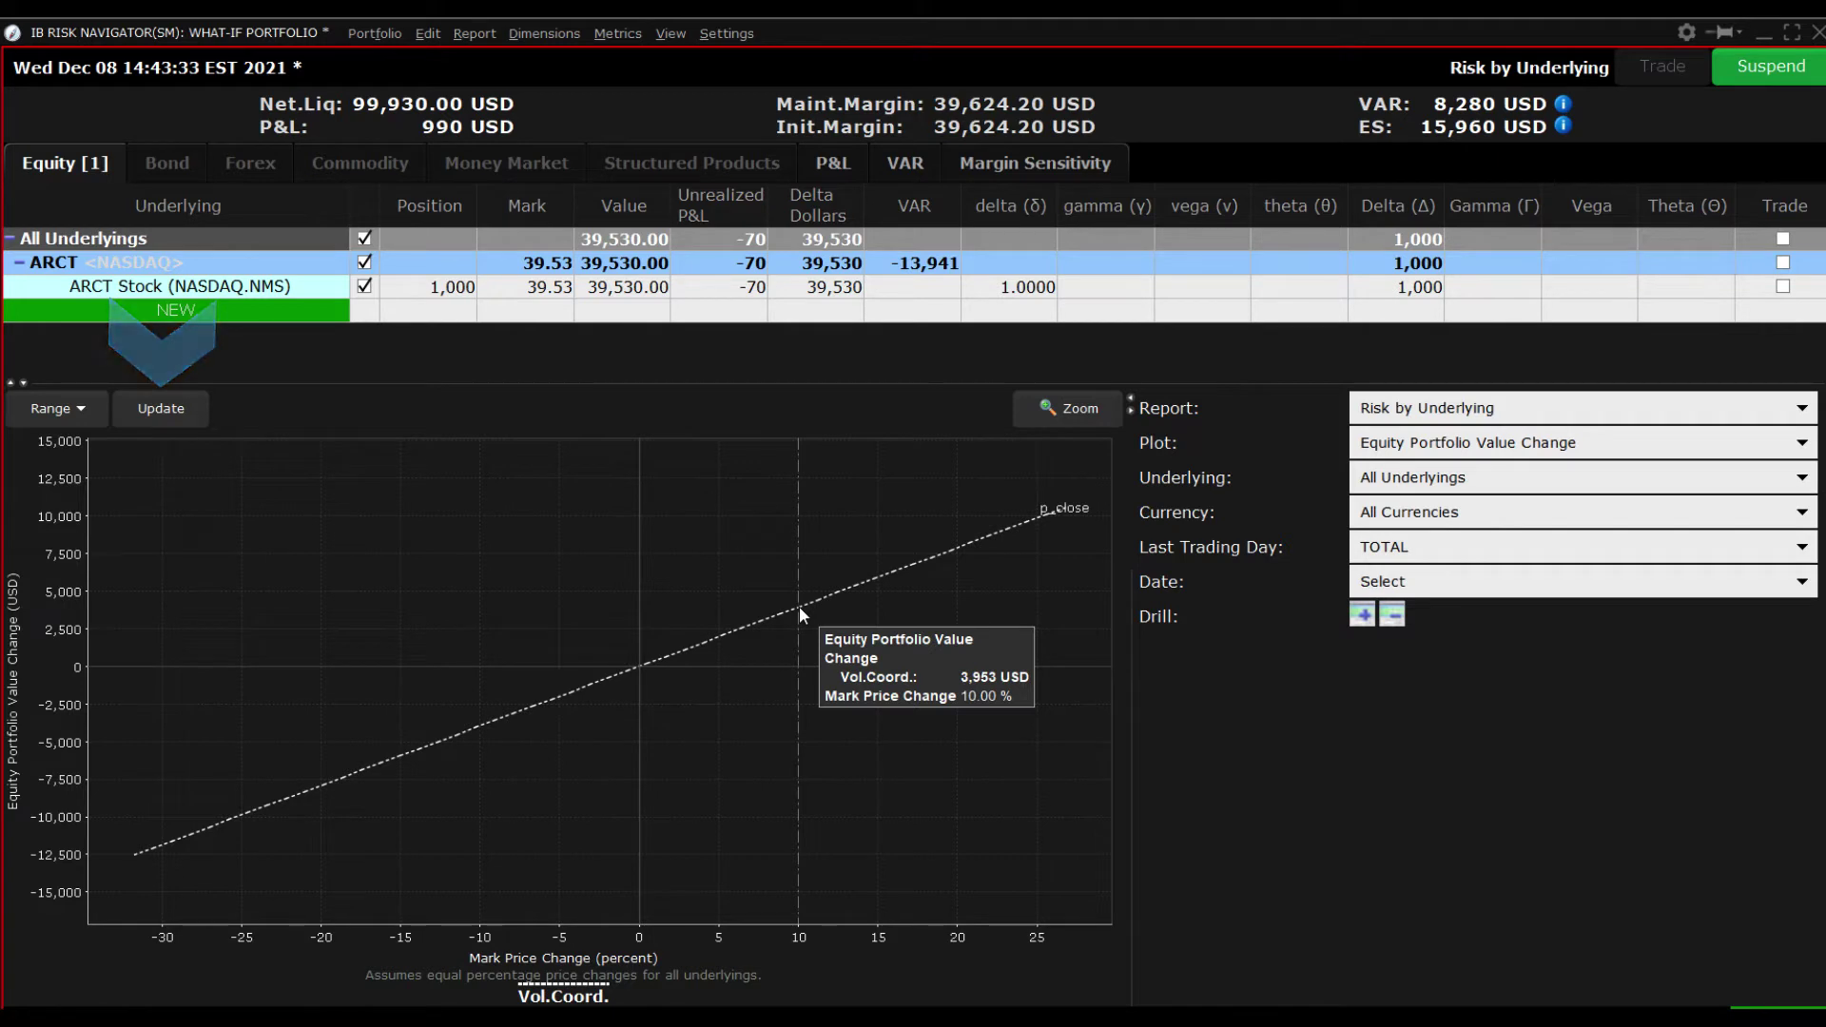
Add a new CLX stock row with a 200-share position worth 33,472 USD
click(133, 310)
text(clx)
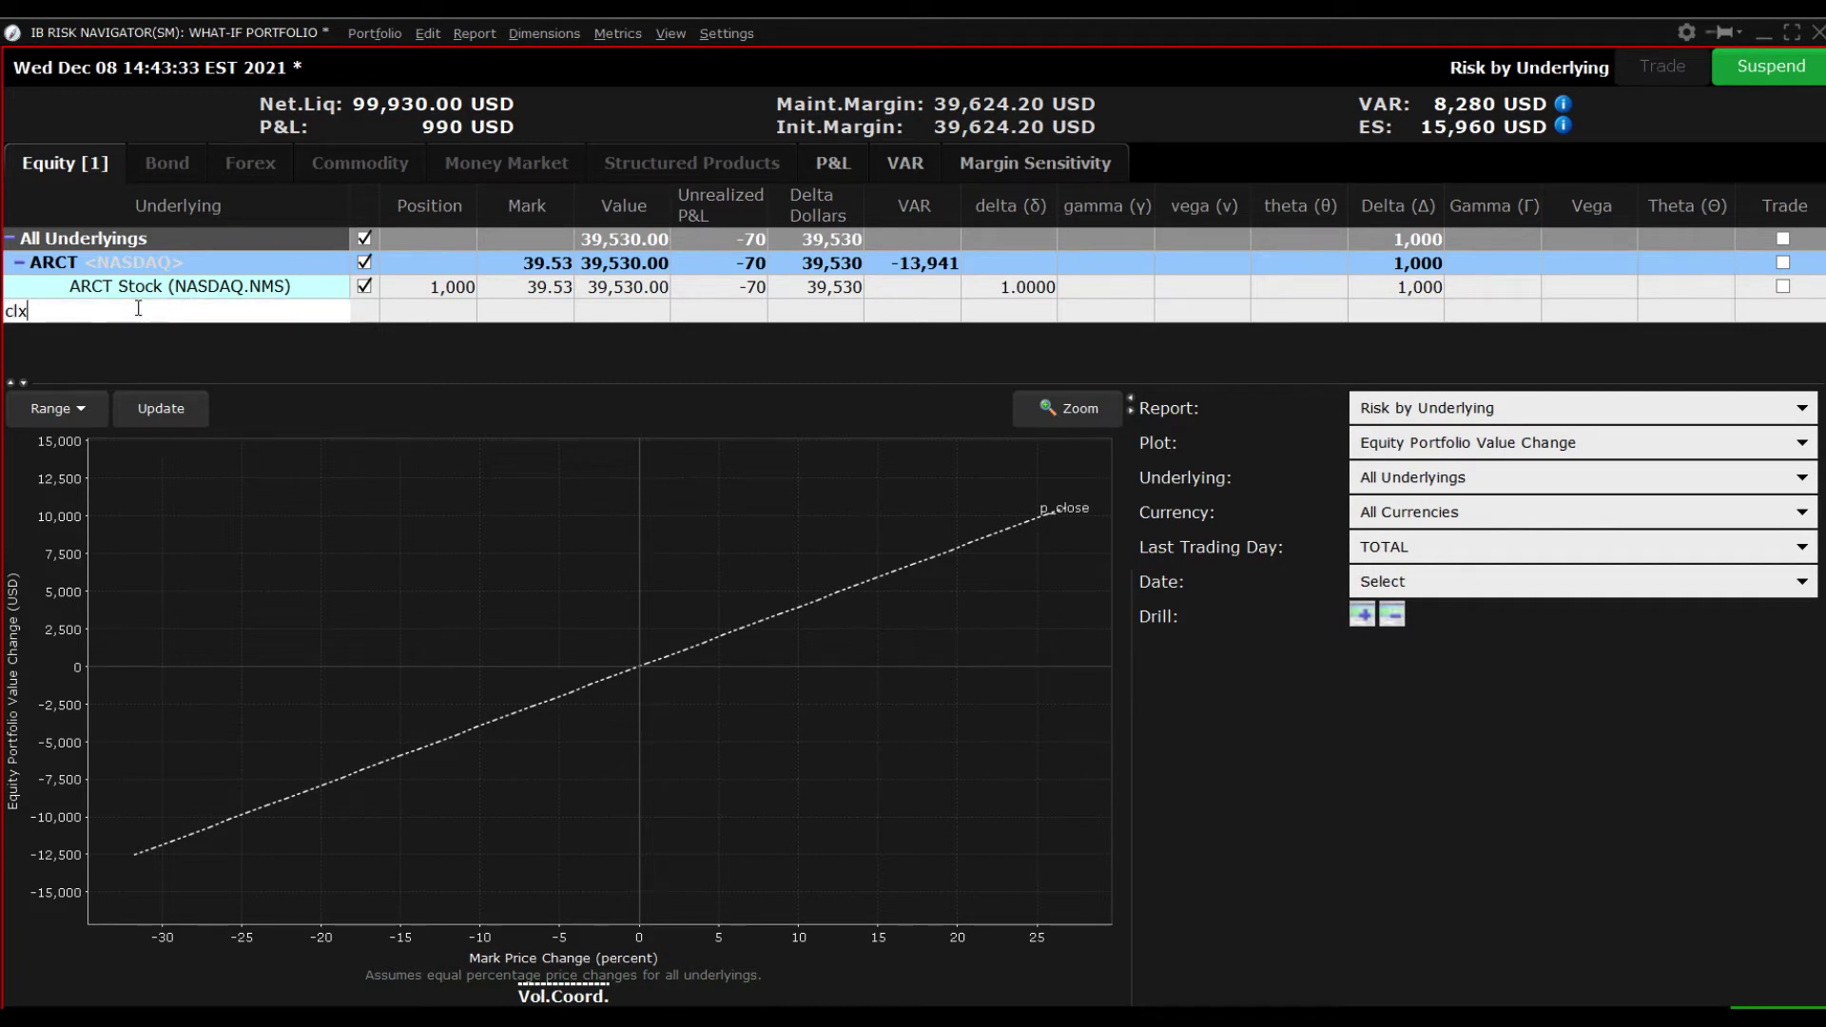
key(Return)
key(Return)
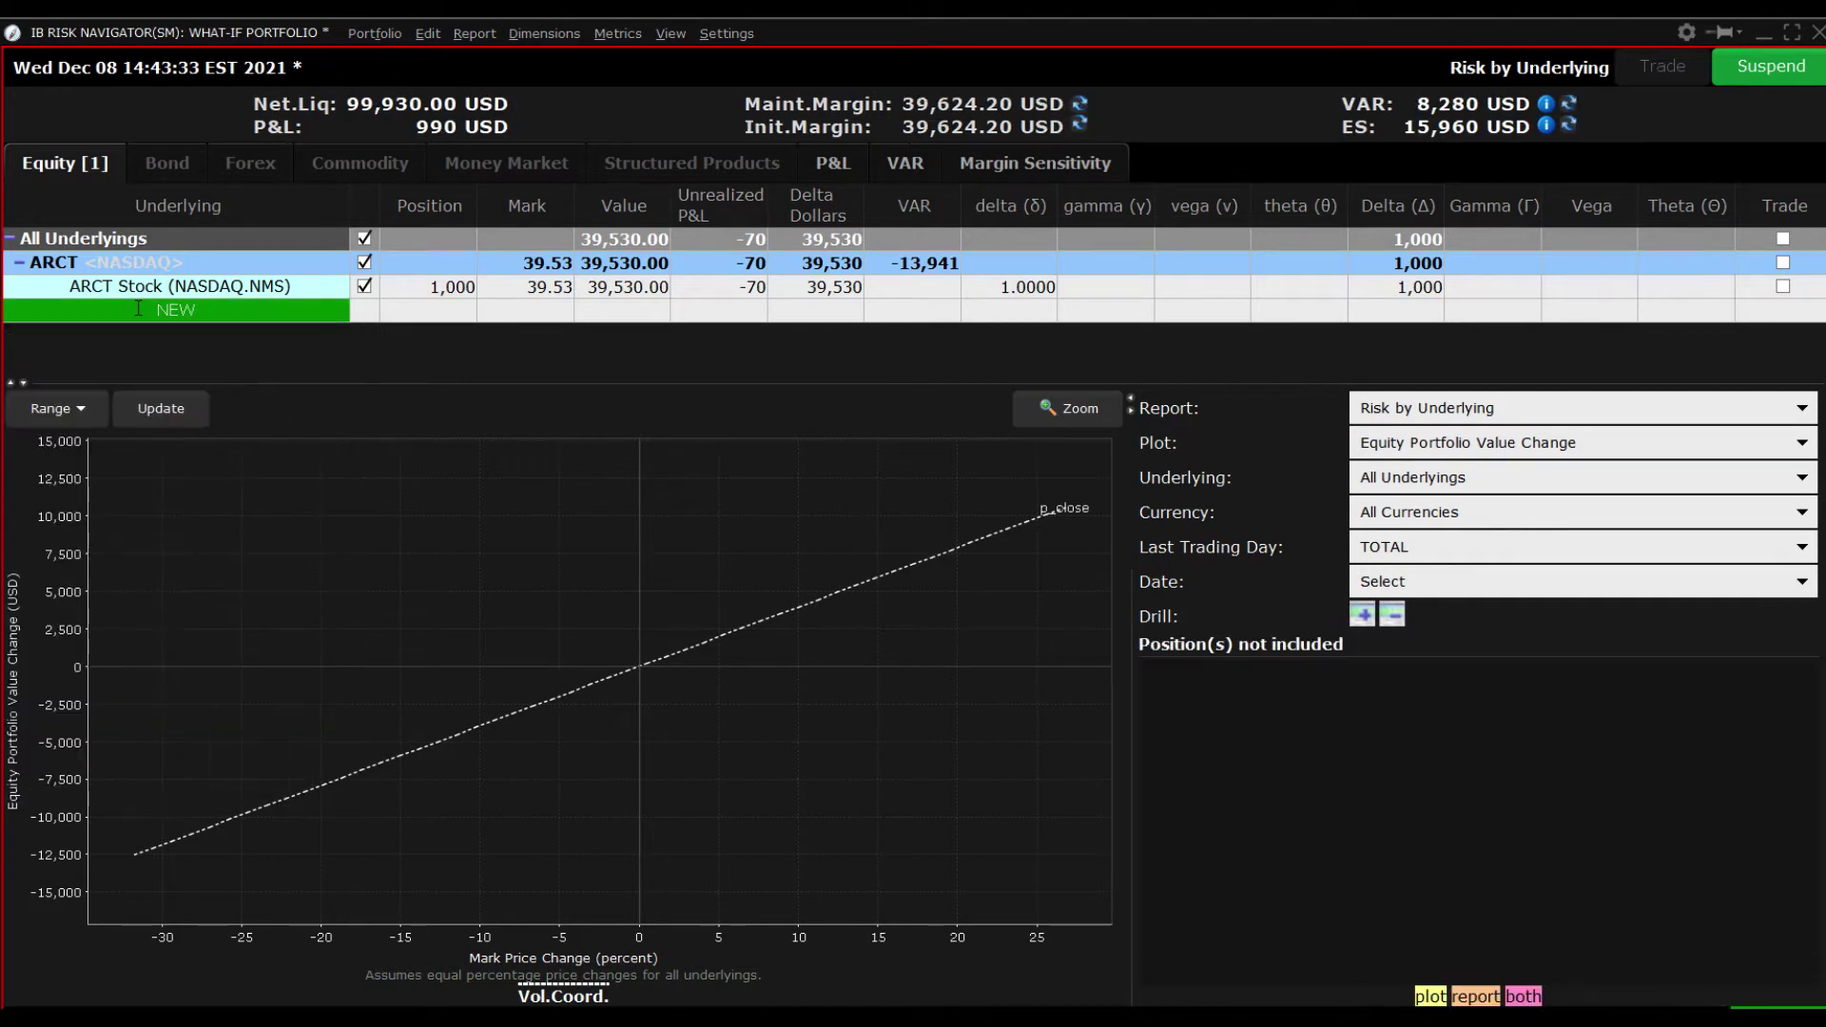
text(200)
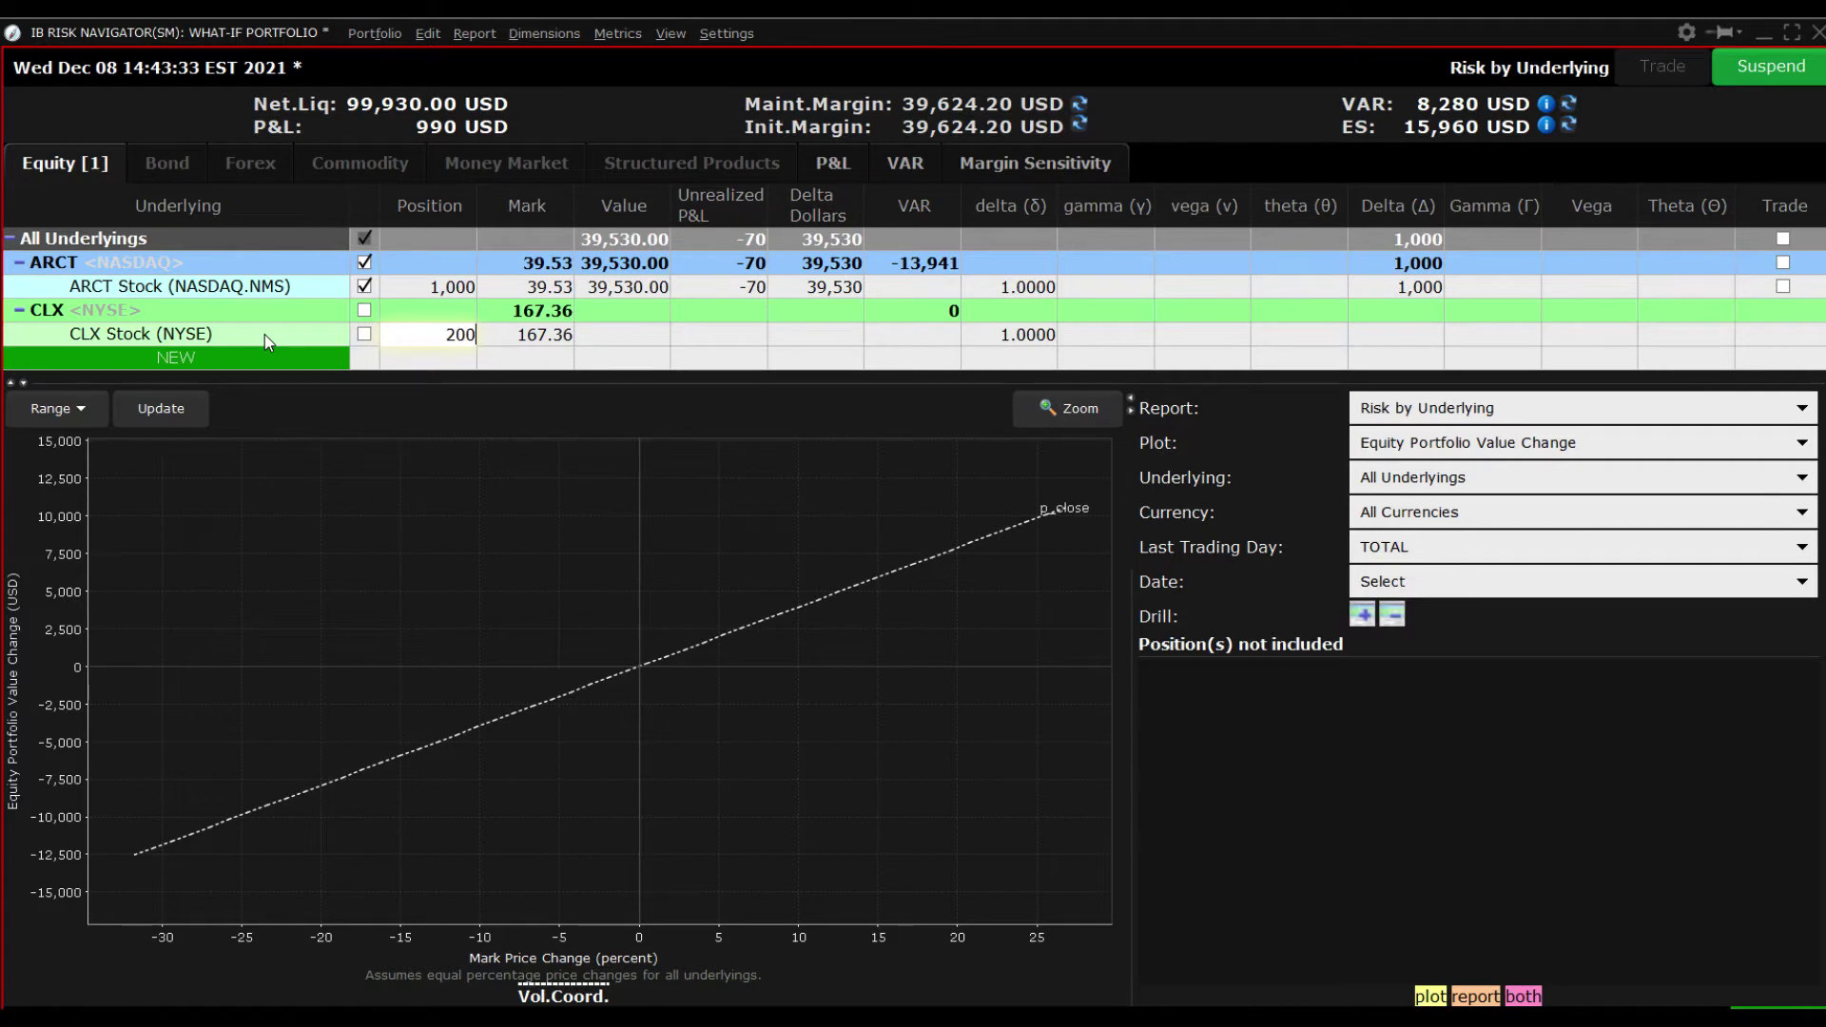
key(Return)
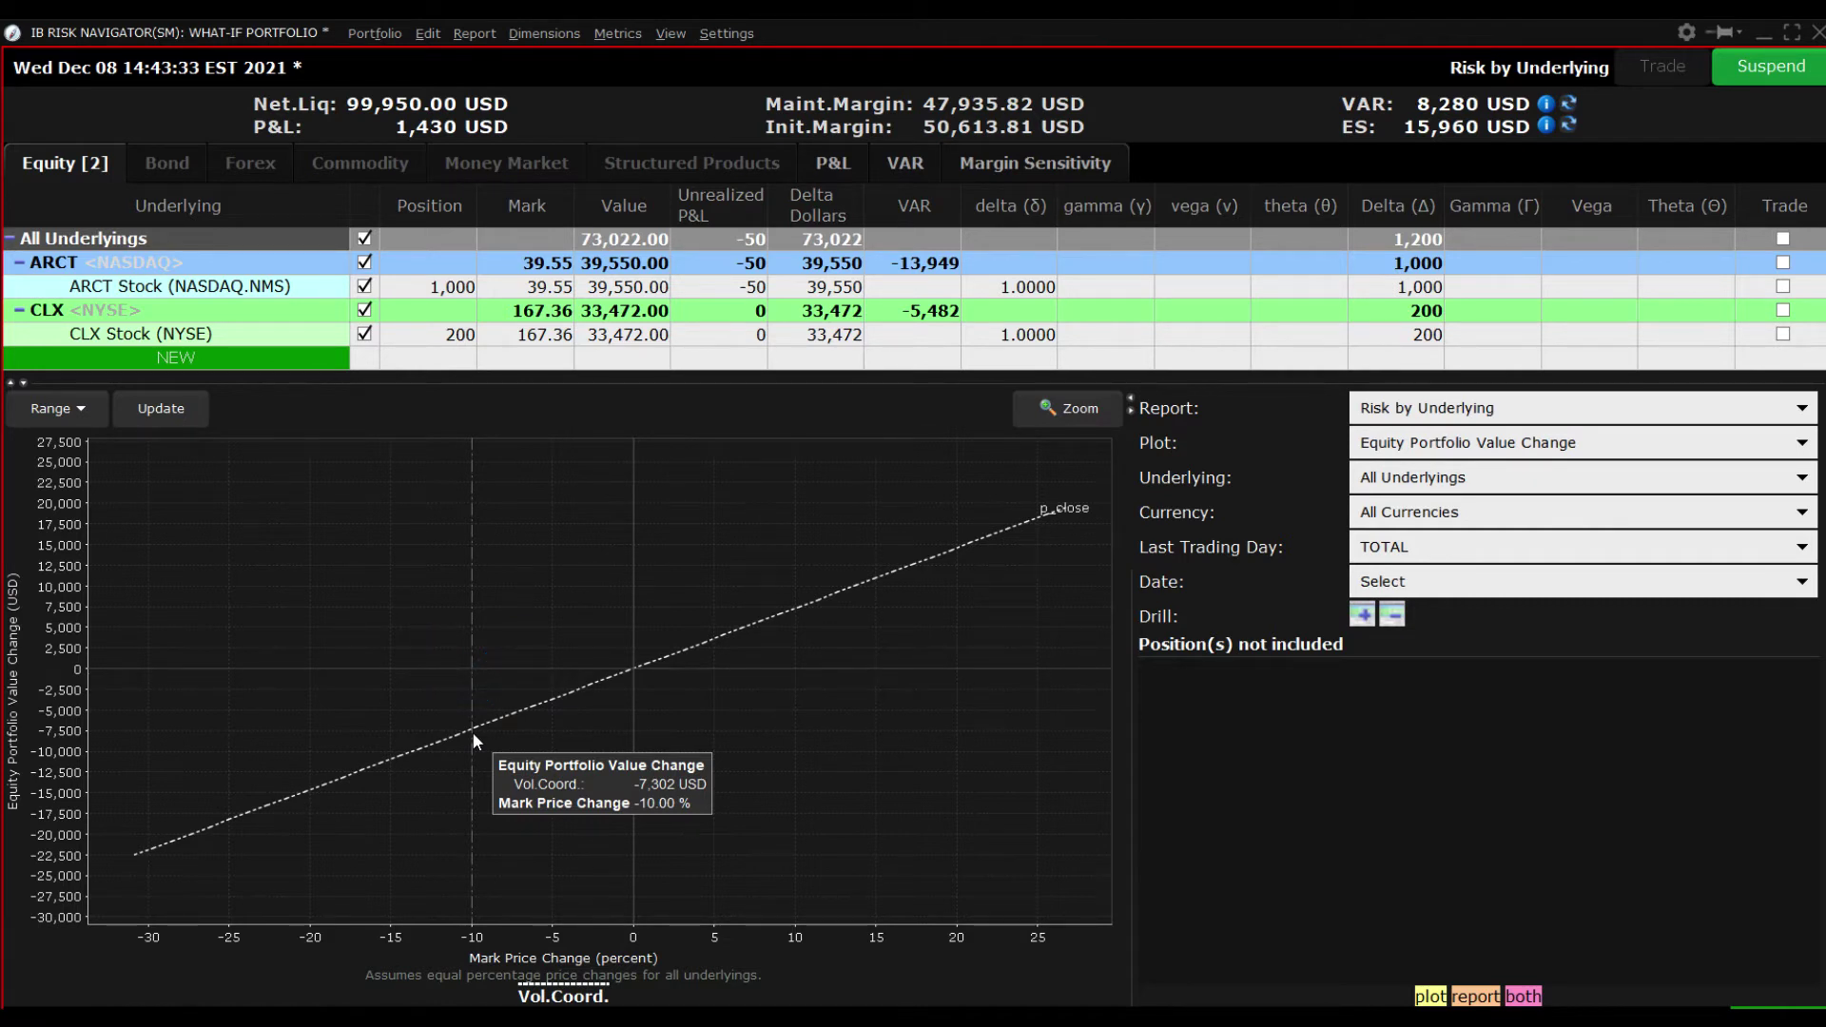
Narrow the report to ARCT <NASDAQ> and read the 5,420 USD gain at 45.00 USD
click(1803, 478)
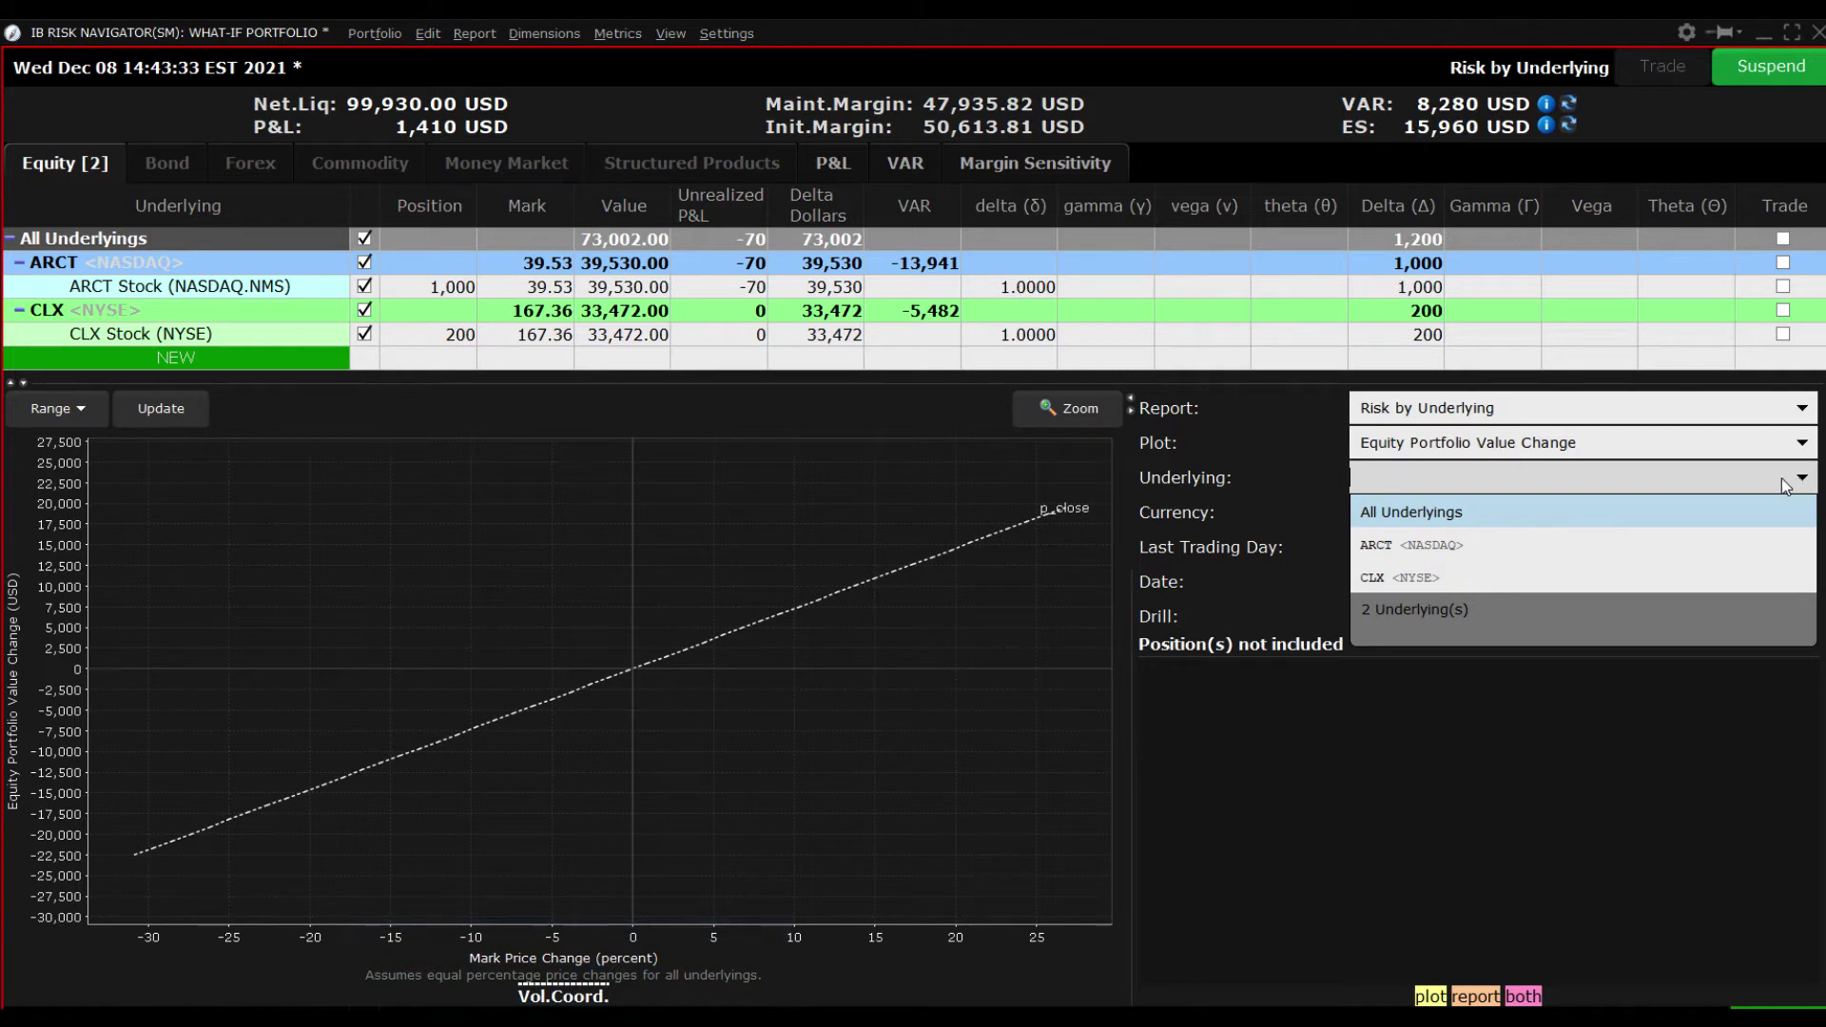
click(1642, 545)
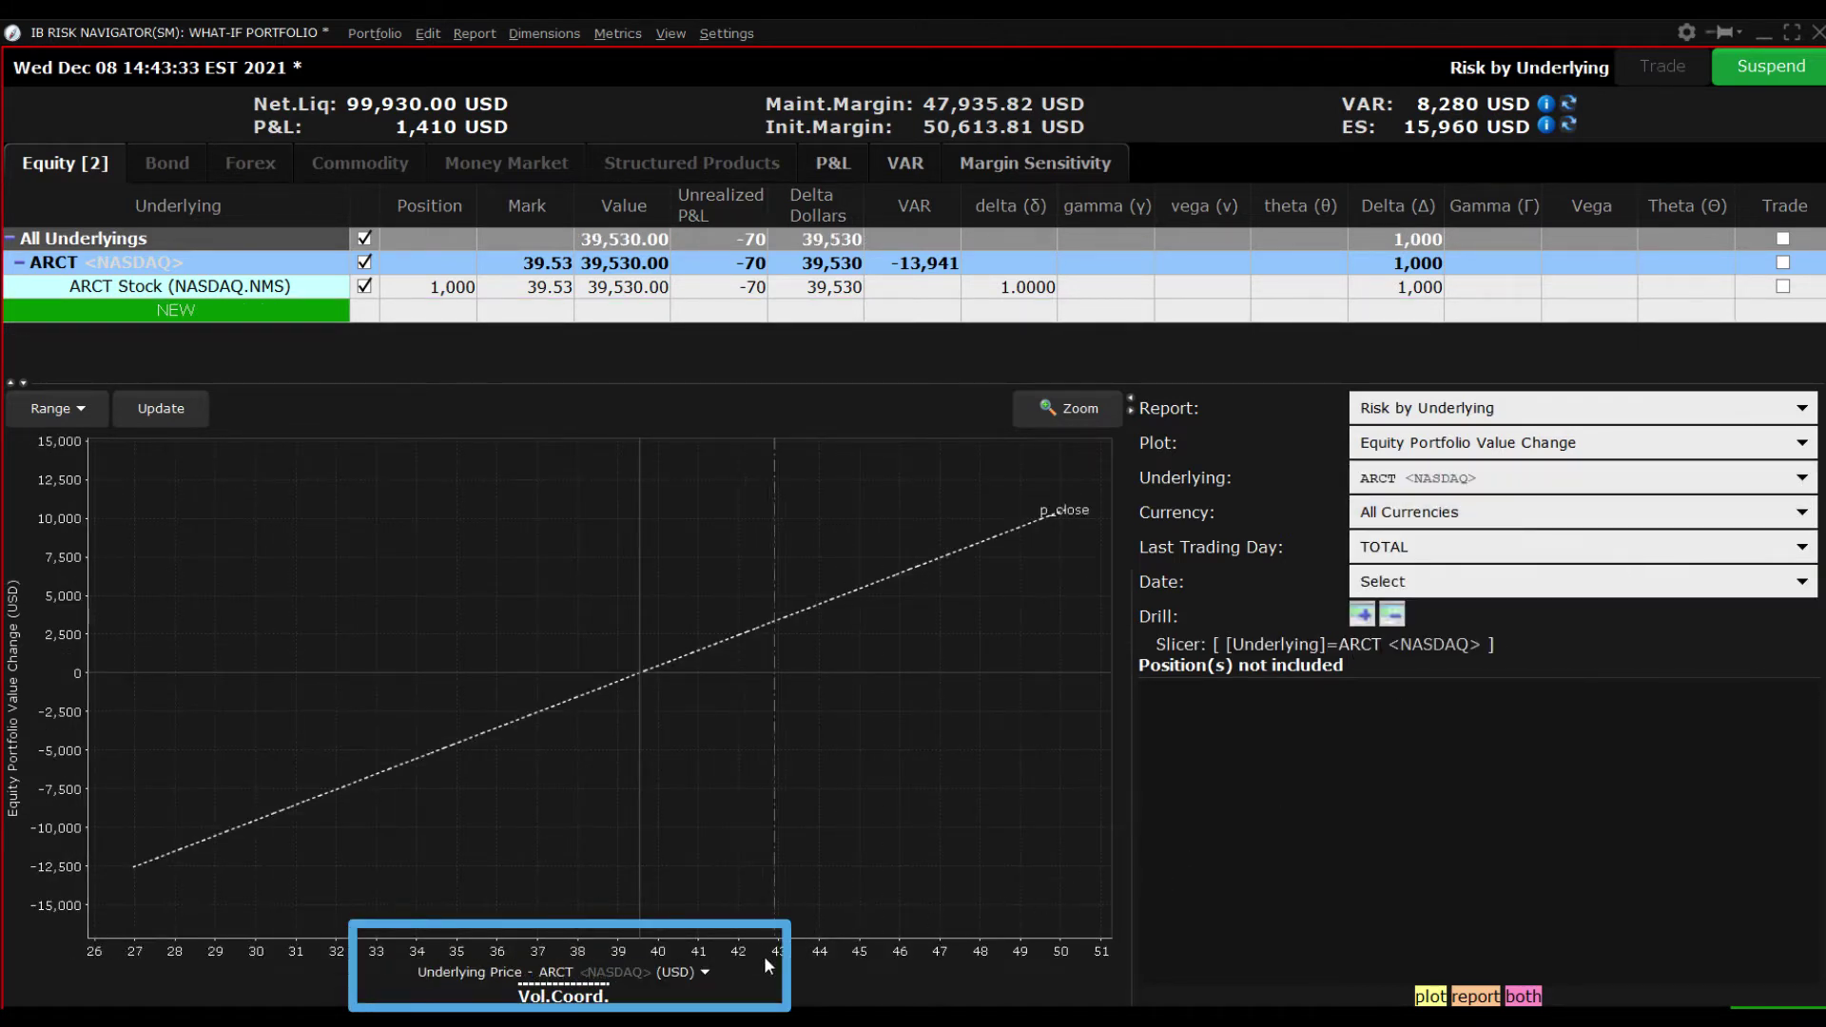
click(706, 971)
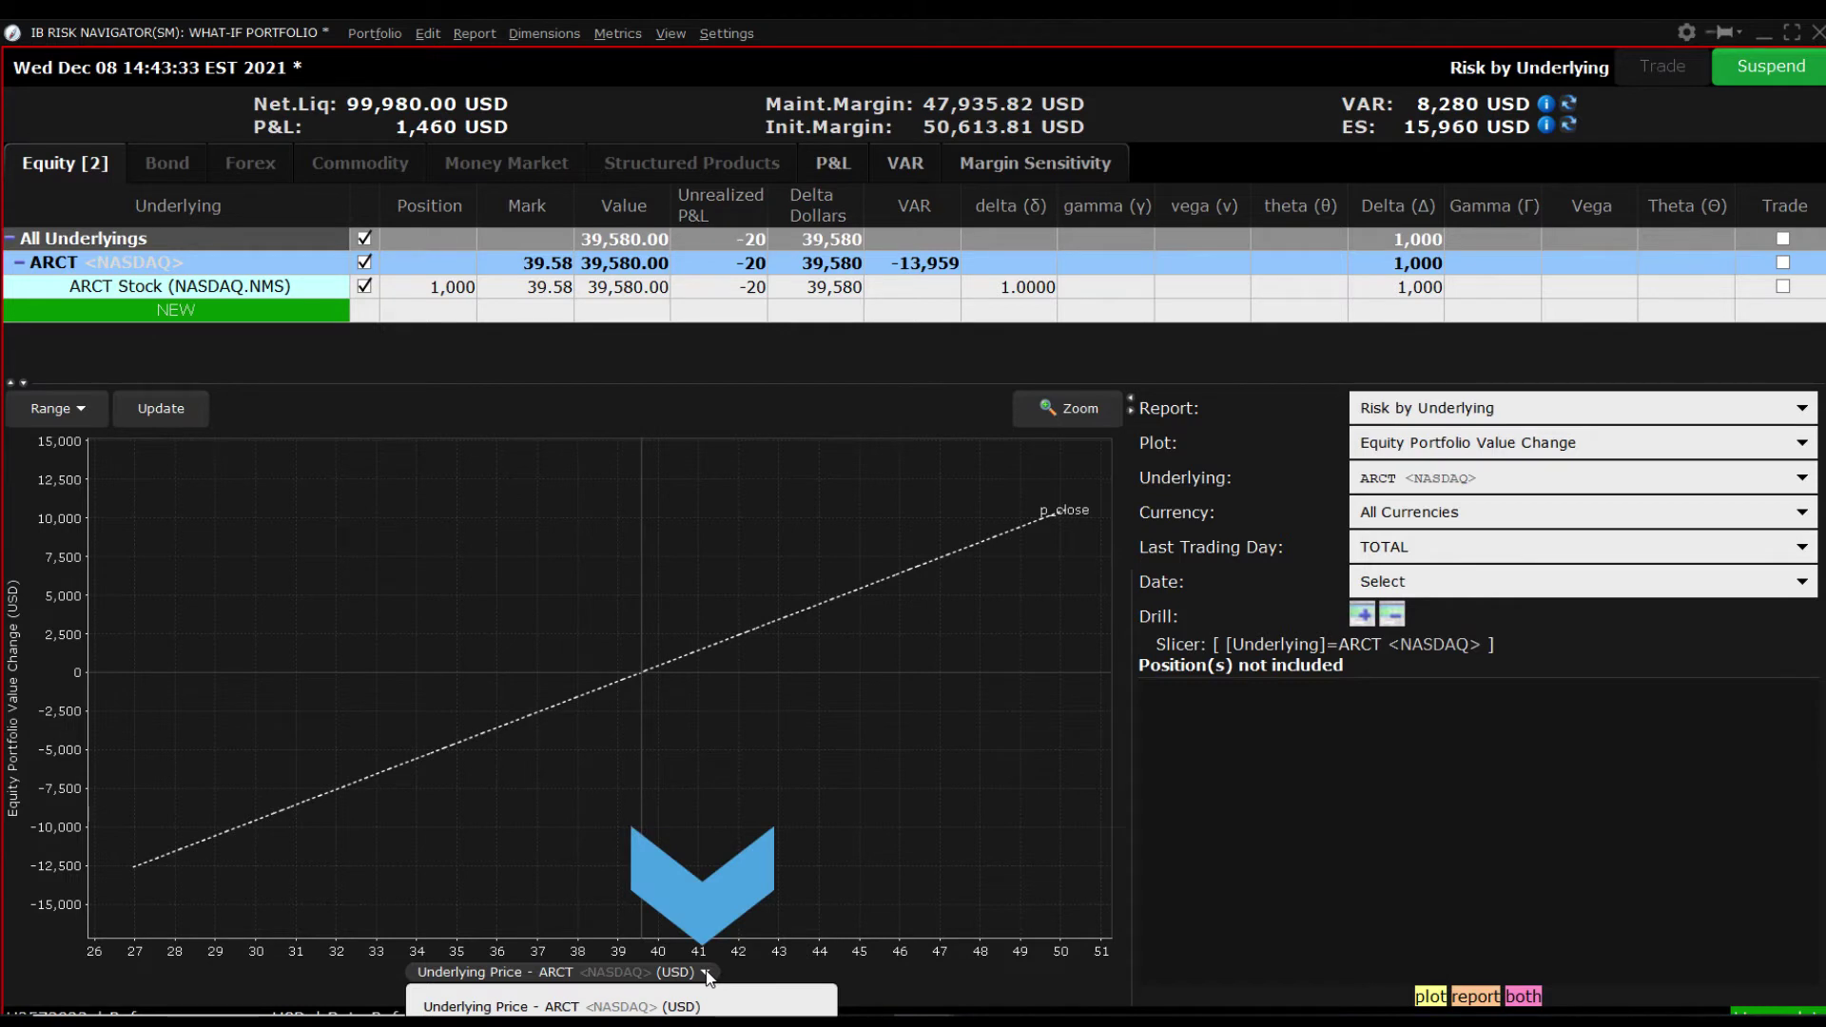
click(768, 990)
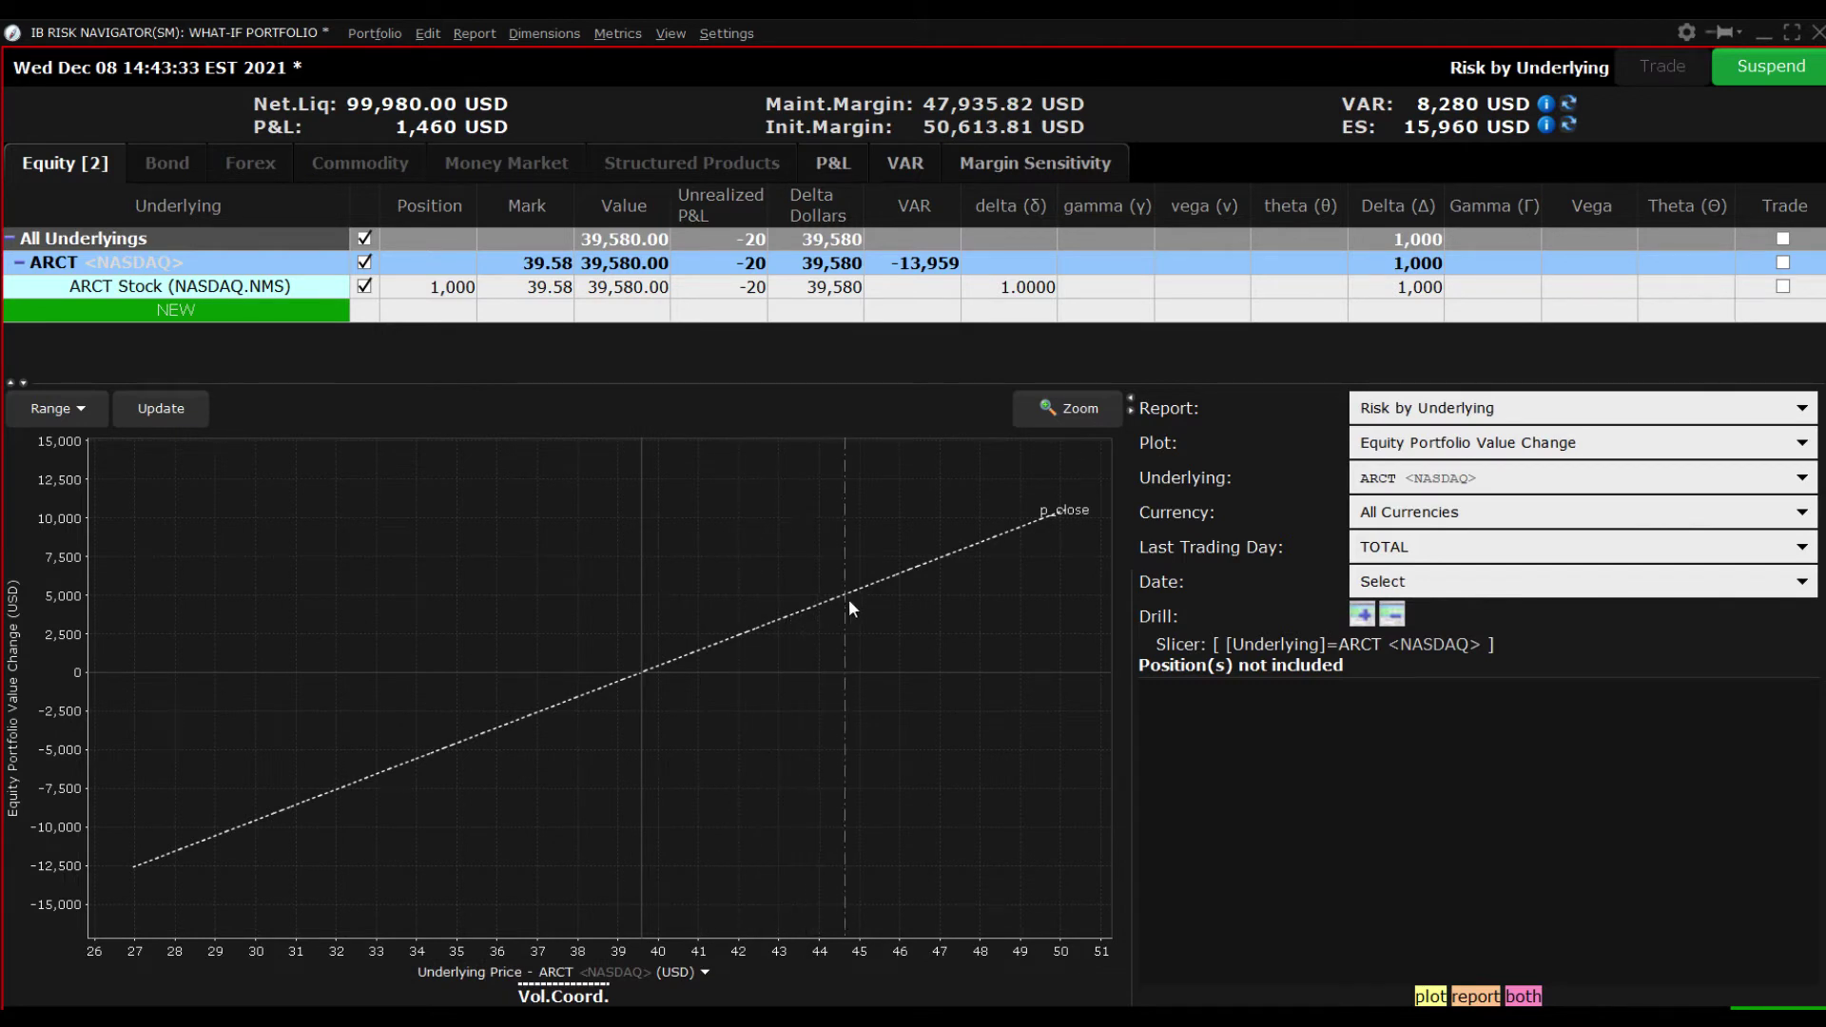
mouse_move(863, 595)
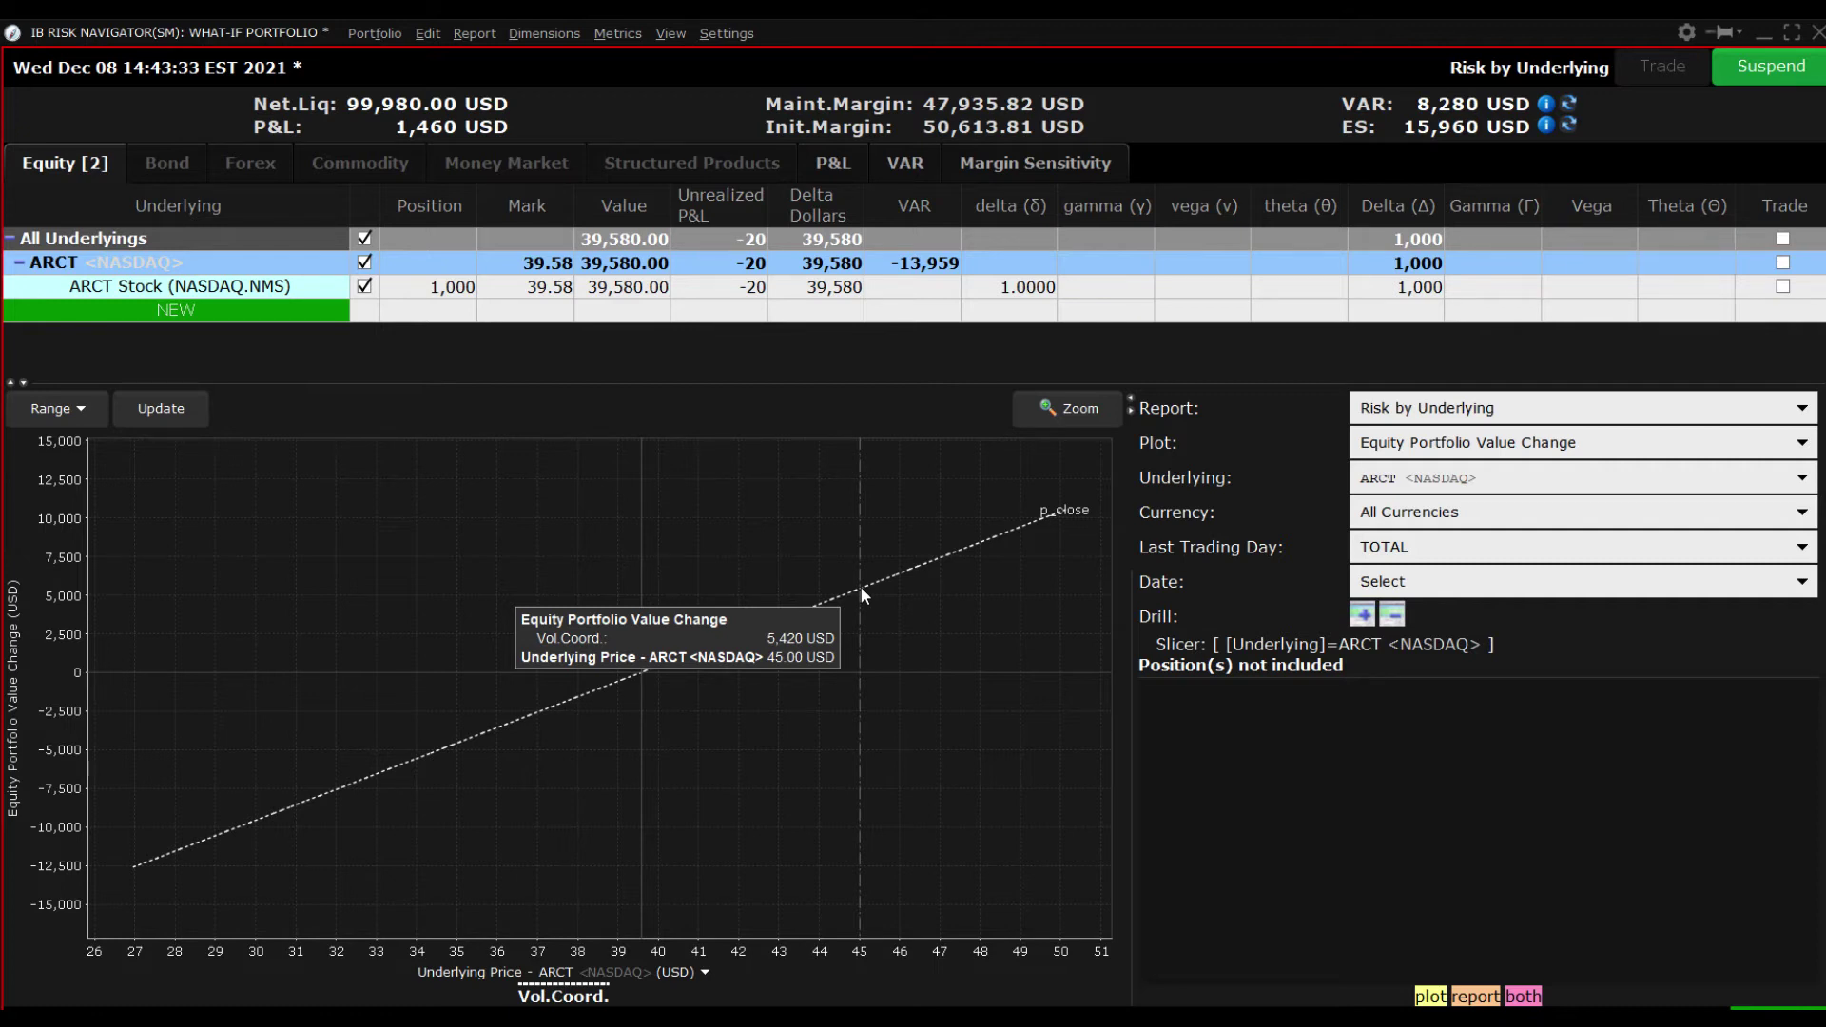
Set the Beta Reference Index to S&P 500 Index in the risk settings
click(742, 36)
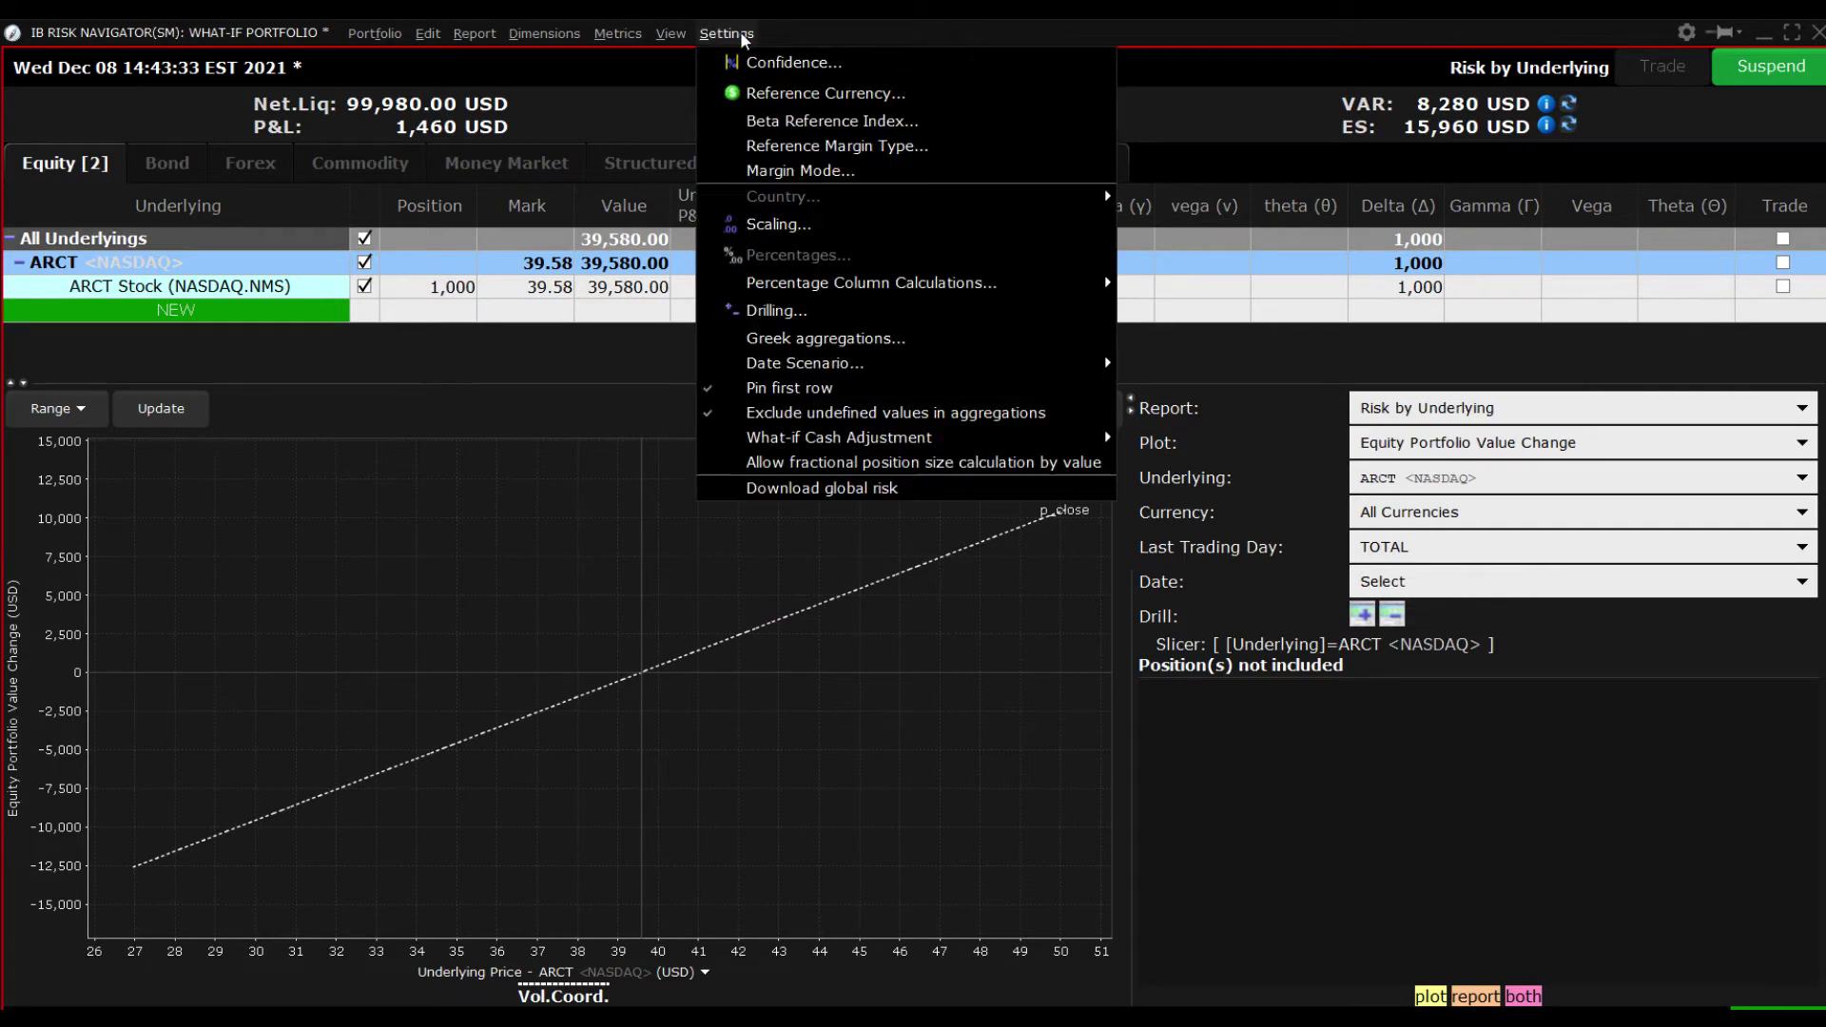
click(963, 131)
click(1119, 577)
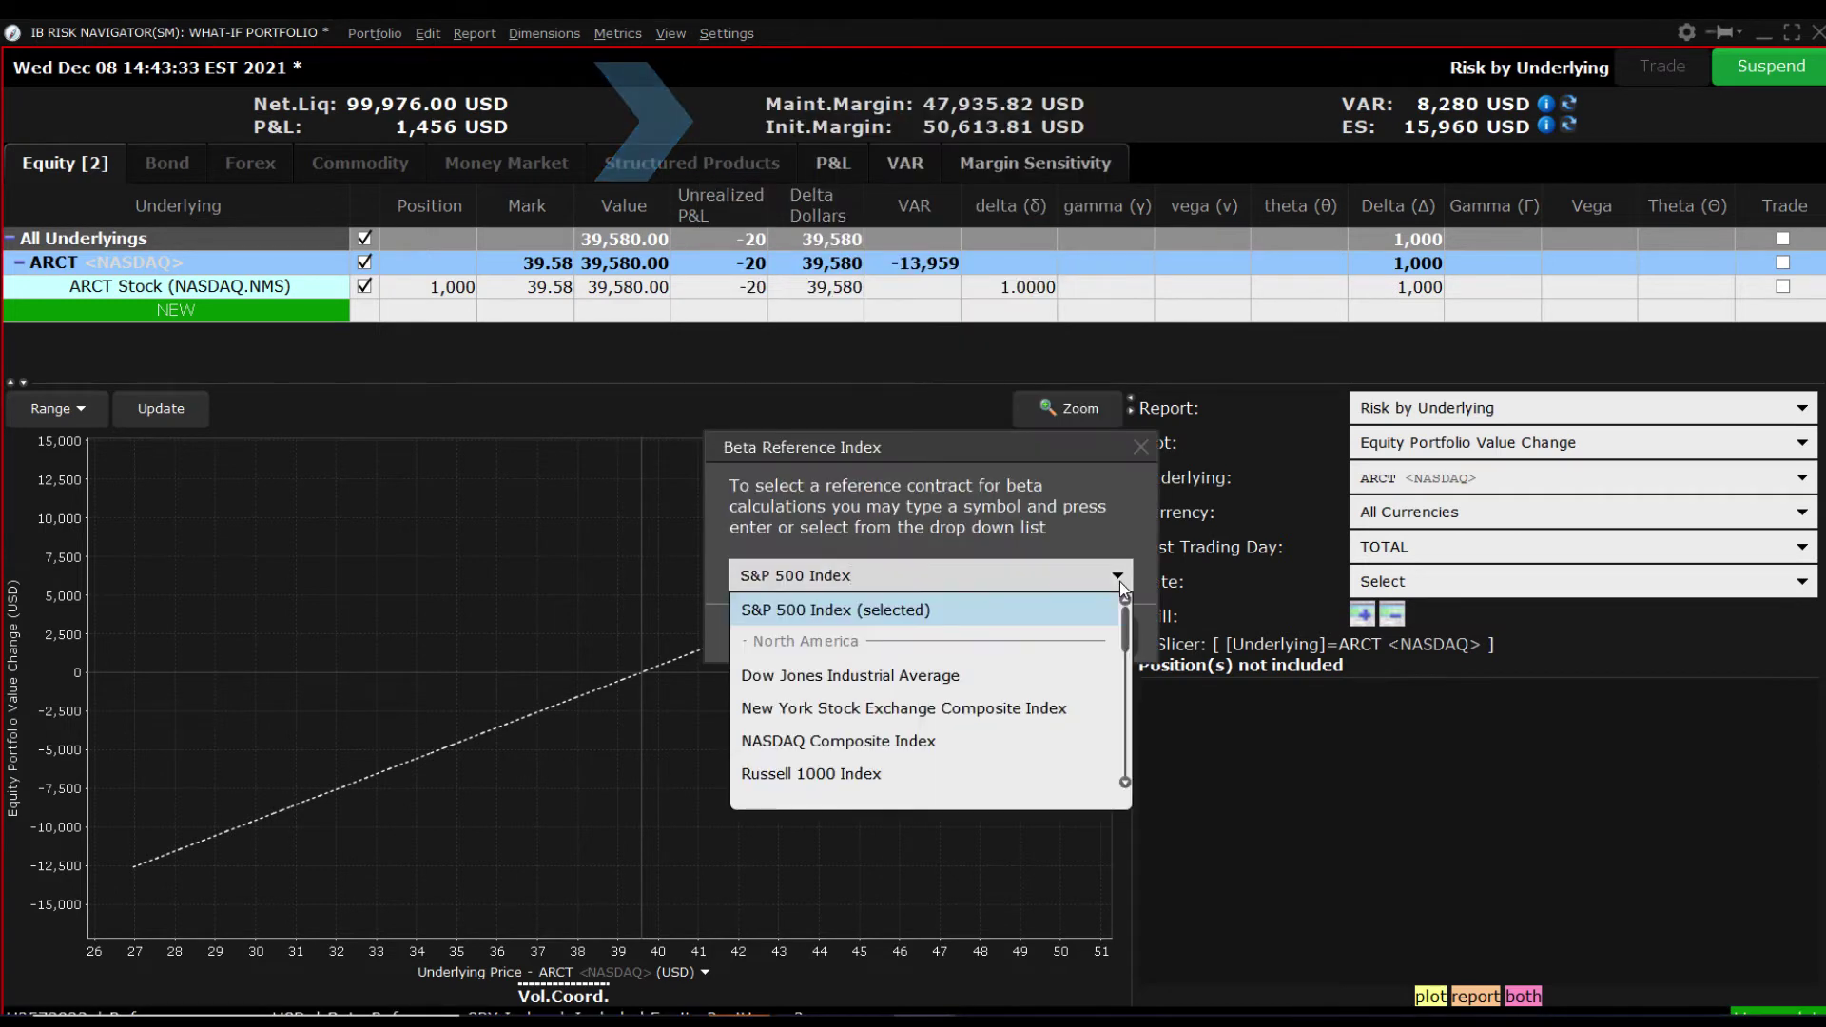
click(1109, 609)
click(1099, 638)
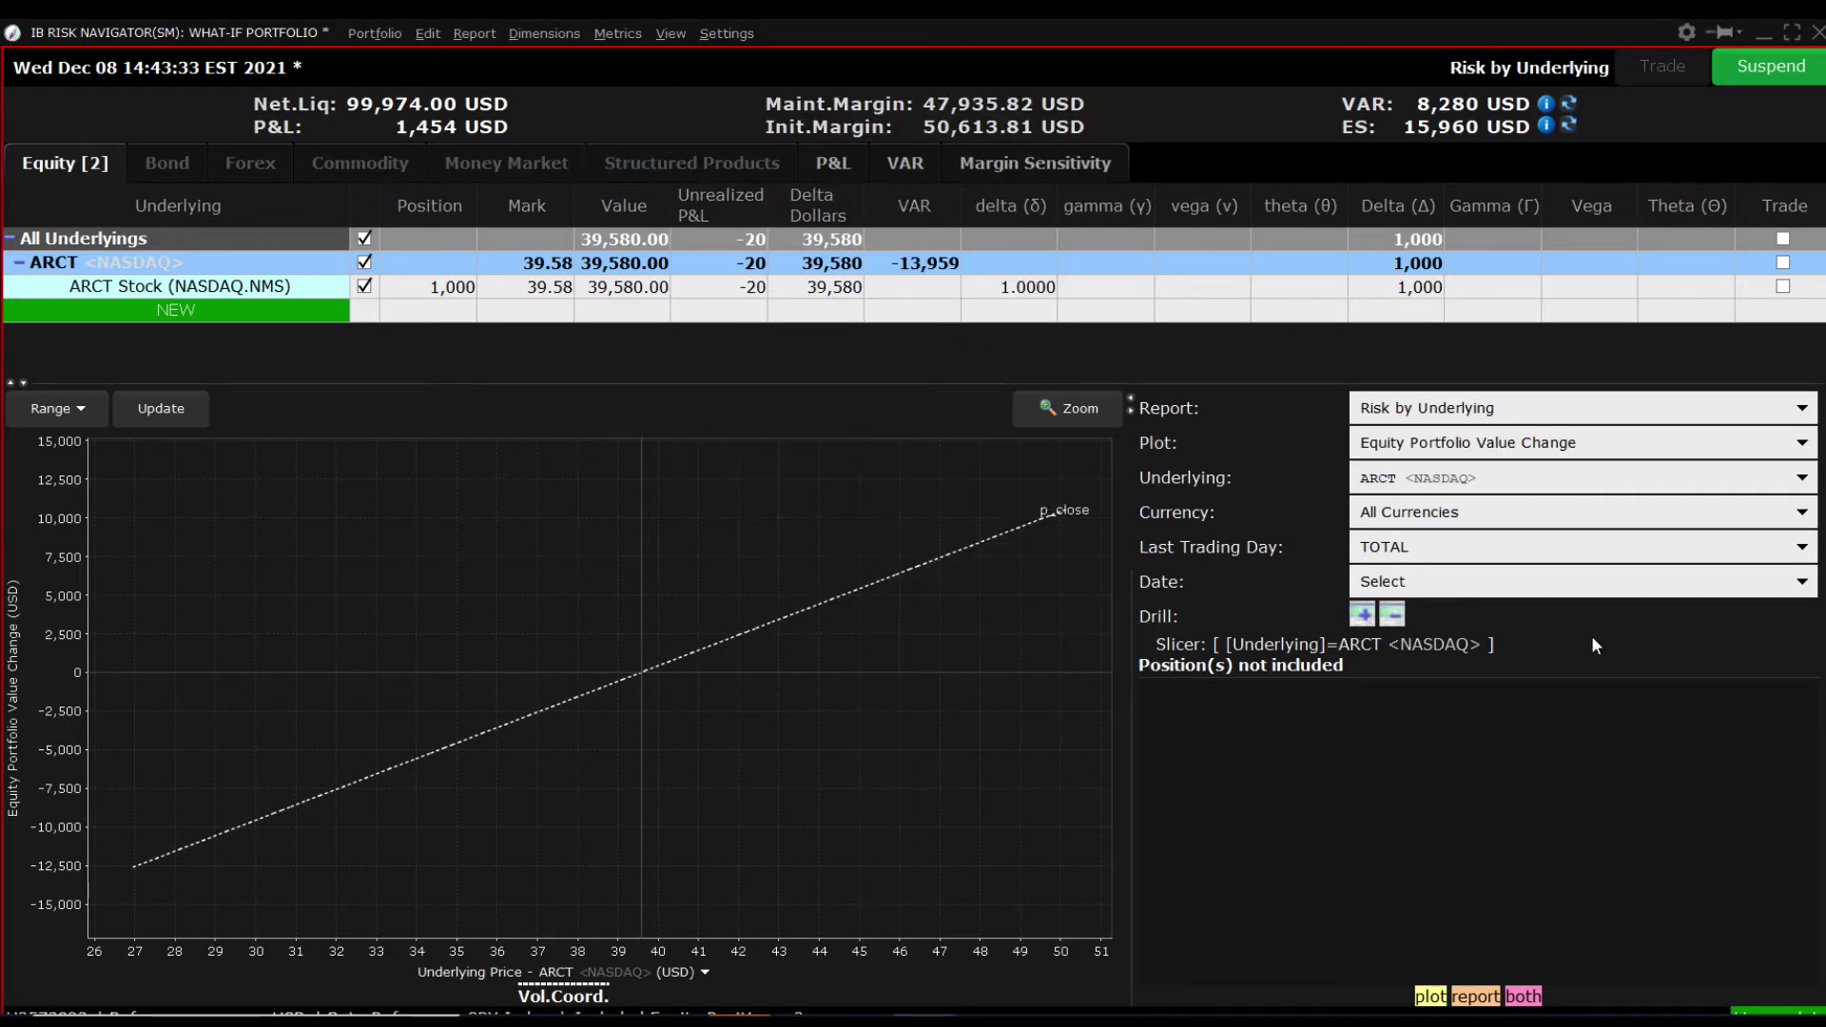
Switch the Underlying selection back to All Underlyings, showing ARCT and CLX together
click(1785, 450)
click(1778, 445)
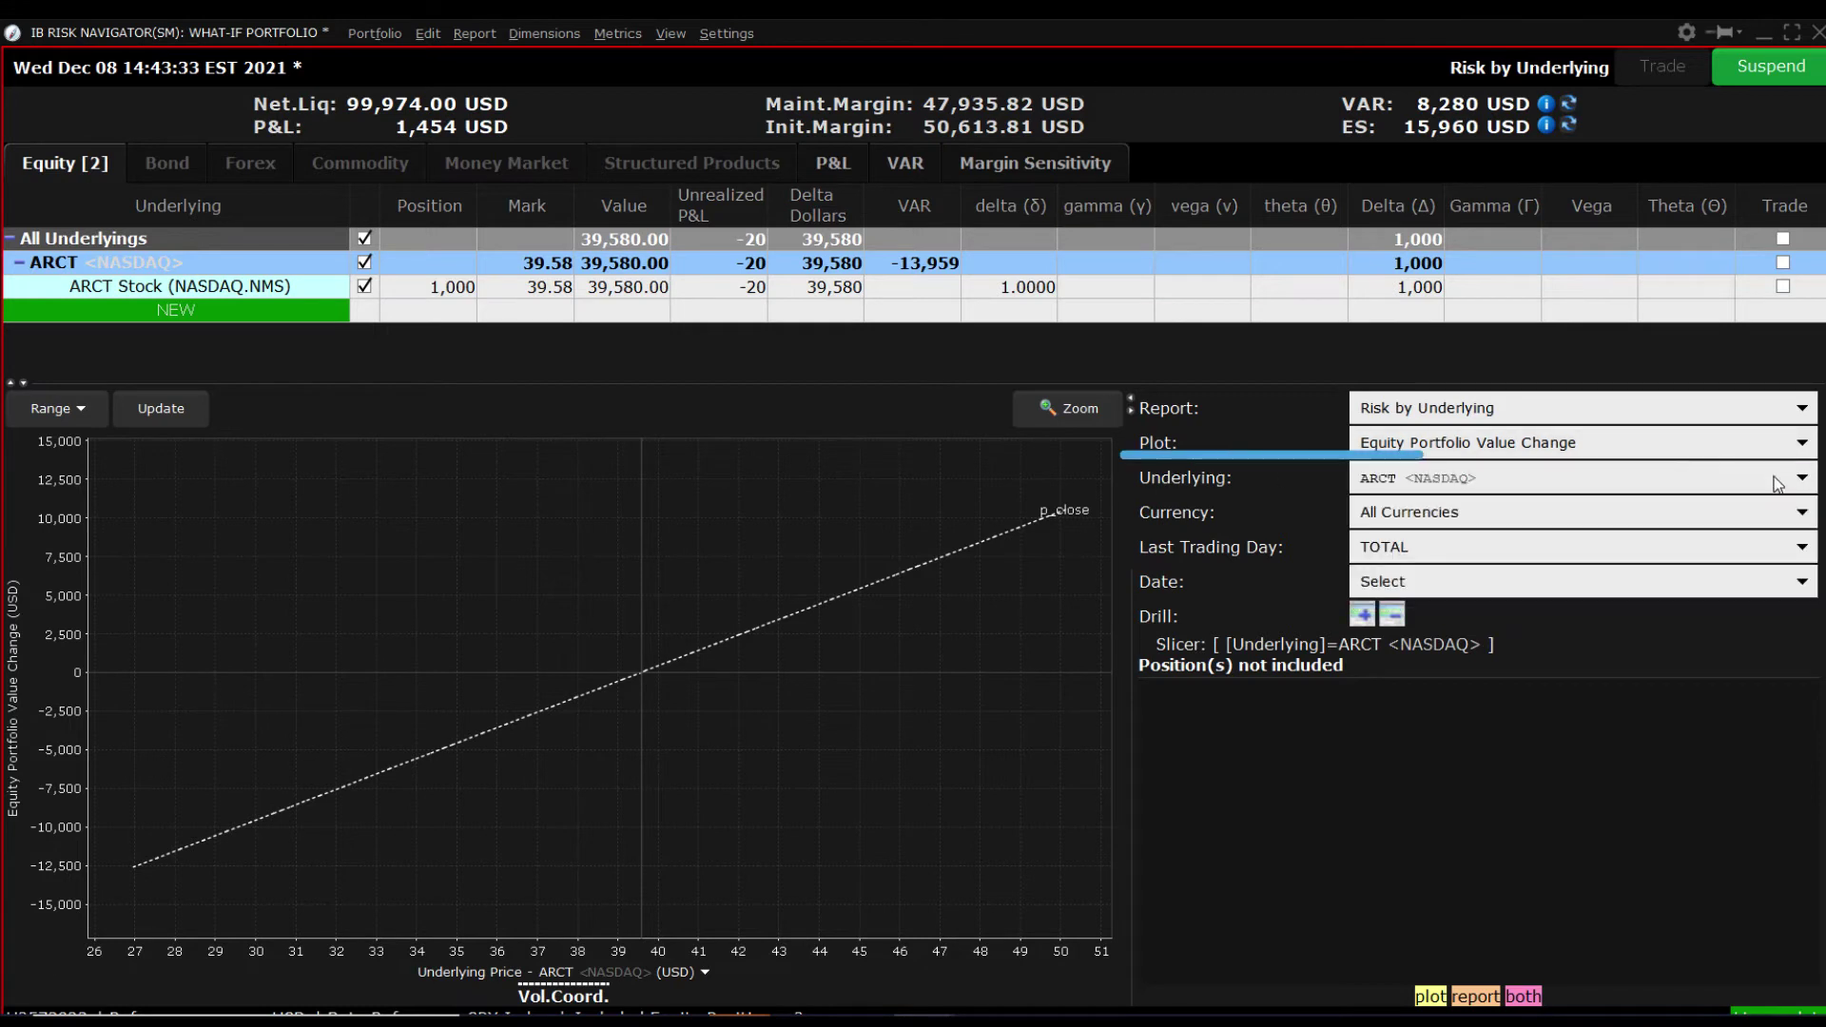
click(1771, 478)
click(1743, 513)
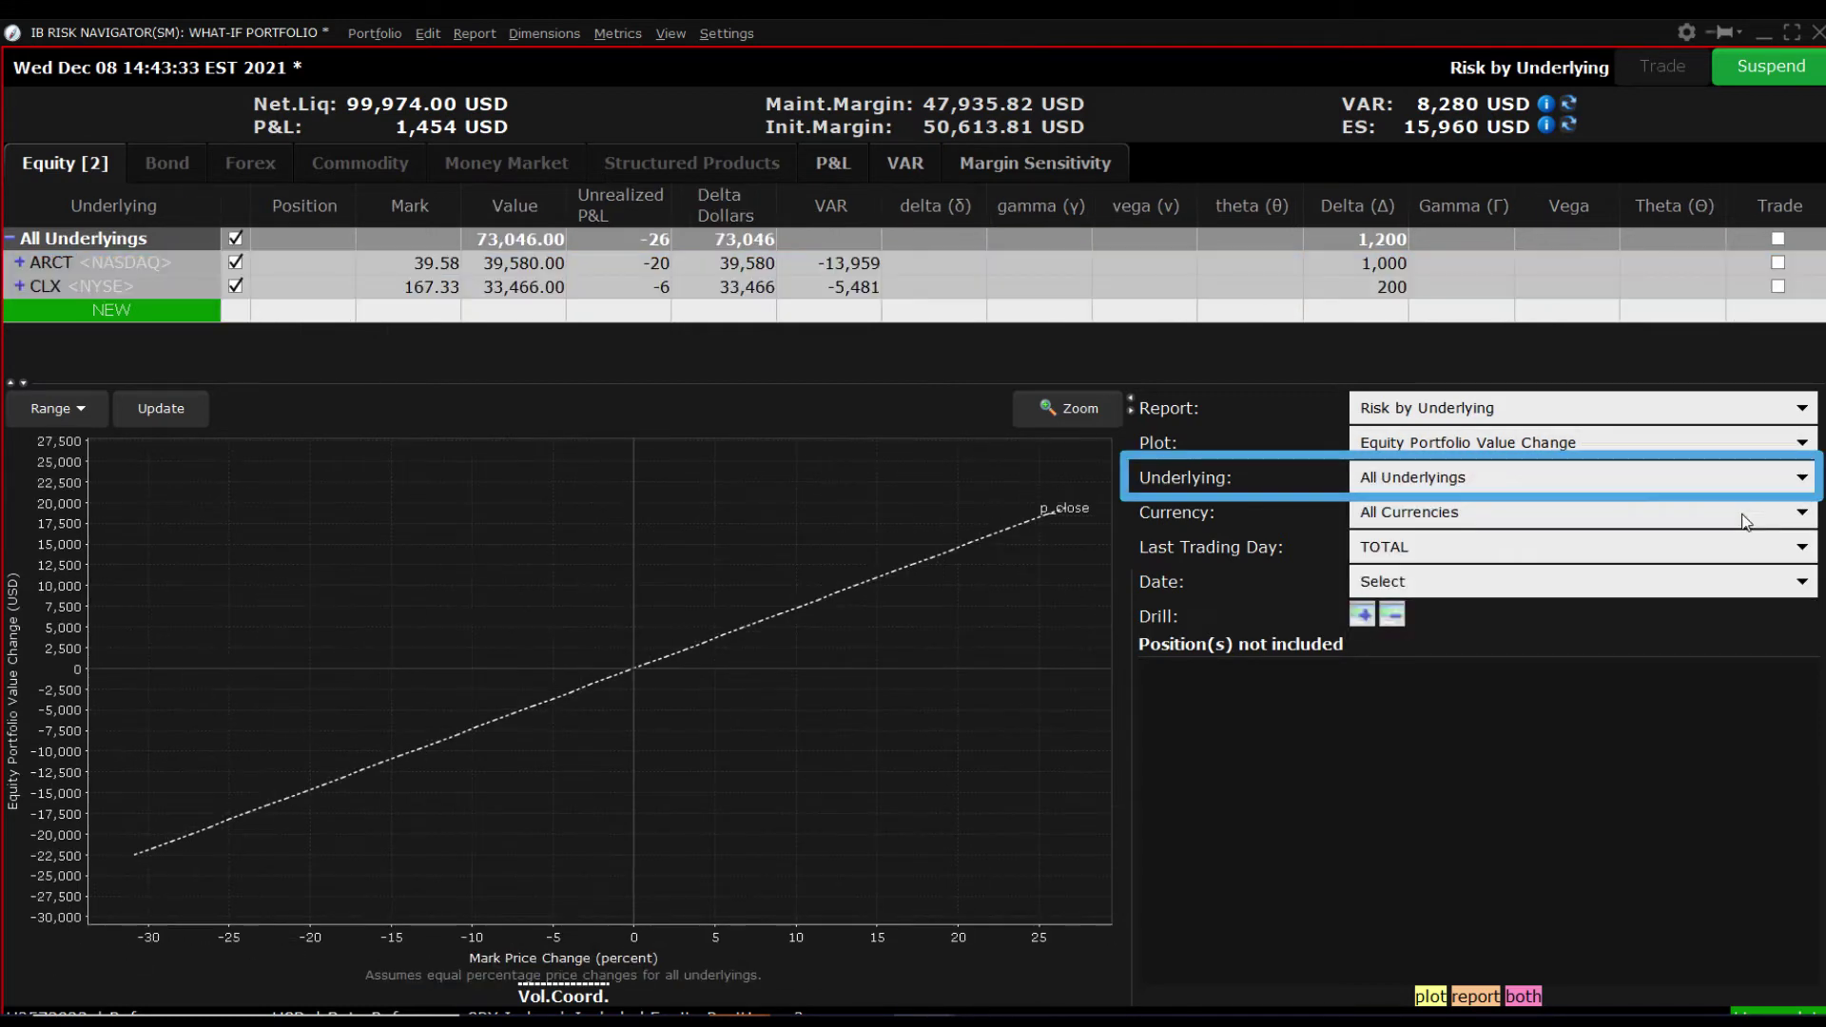
click(74, 313)
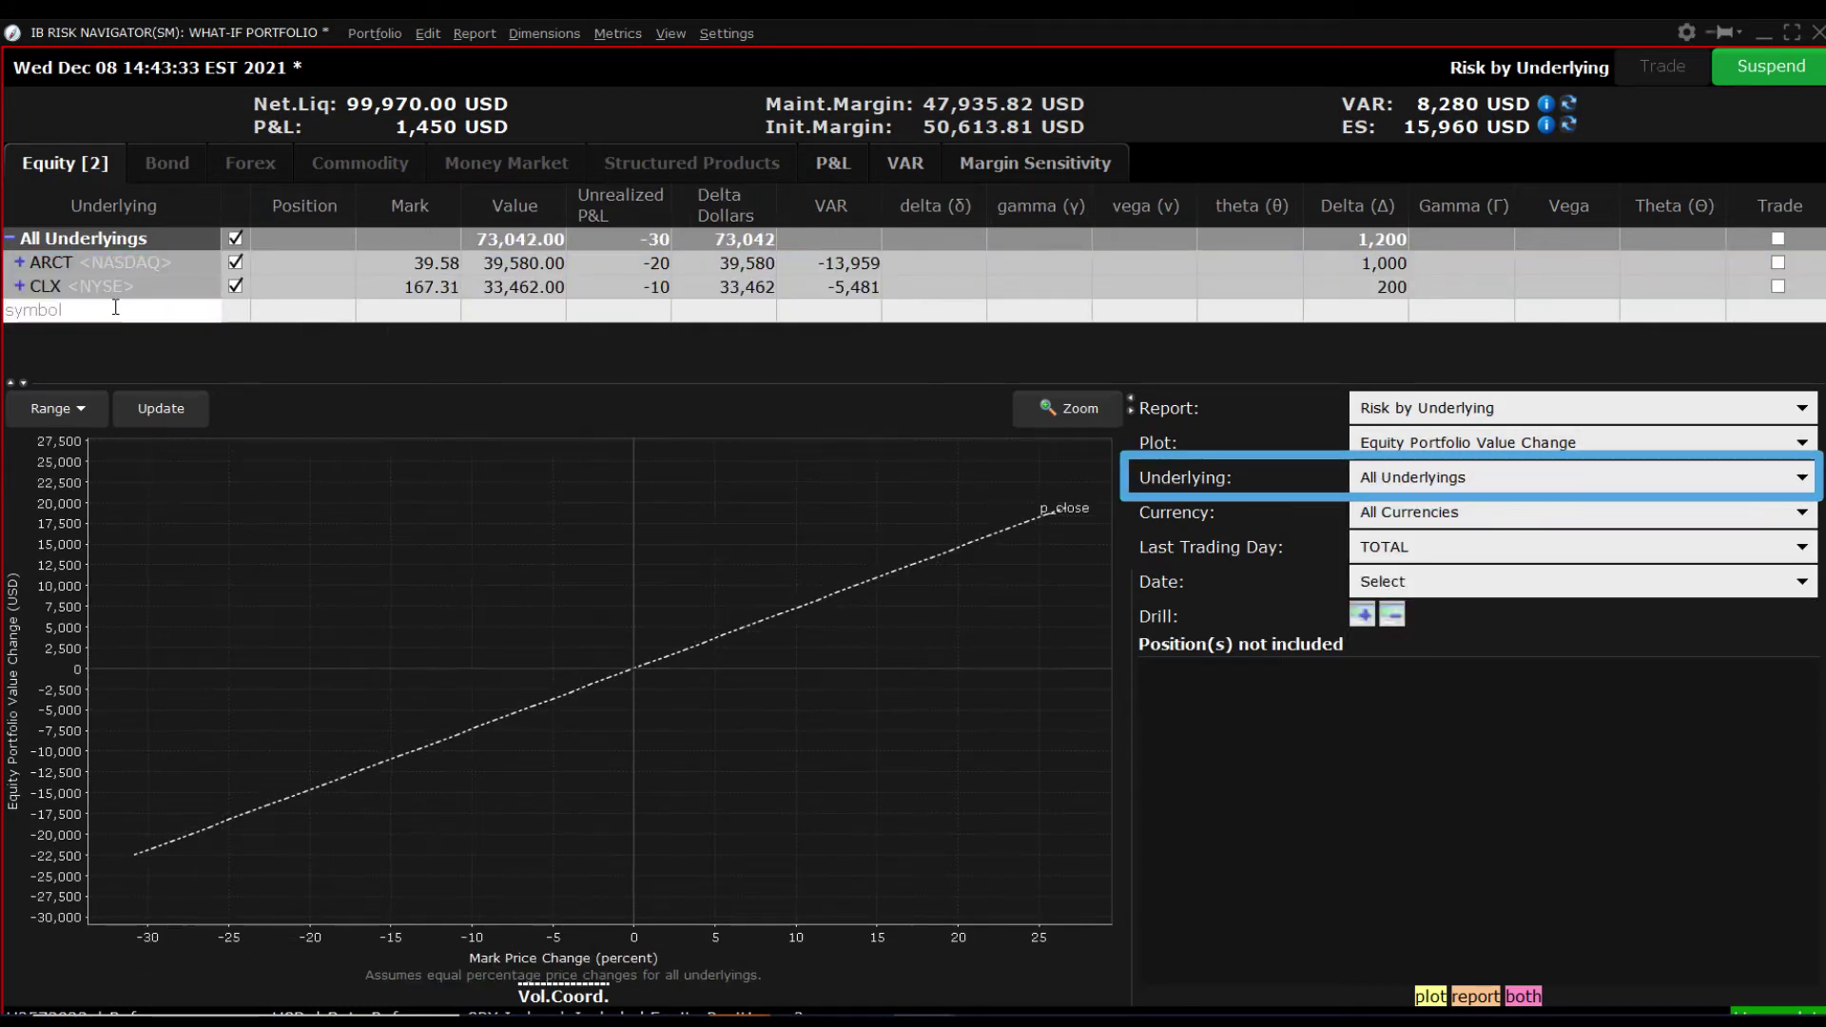
Add a 2000-share Ford (F) stock position
text(f)
key(Return)
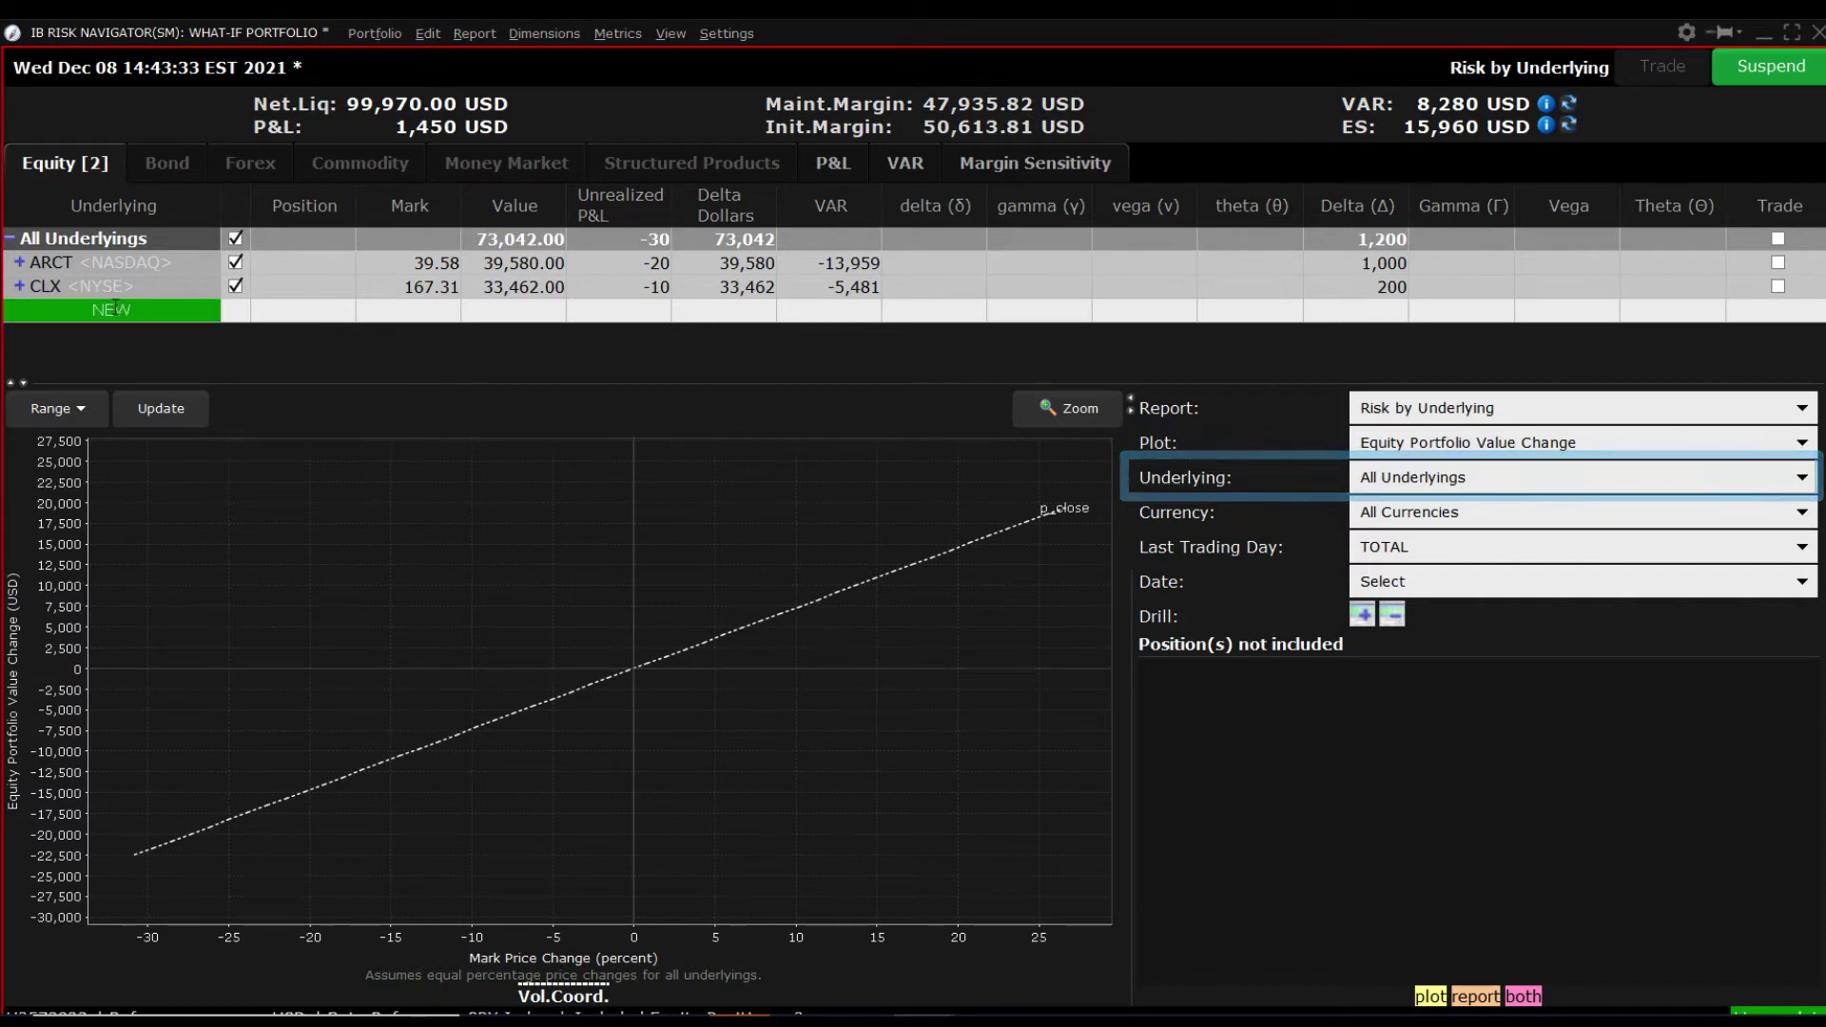
key(Escape)
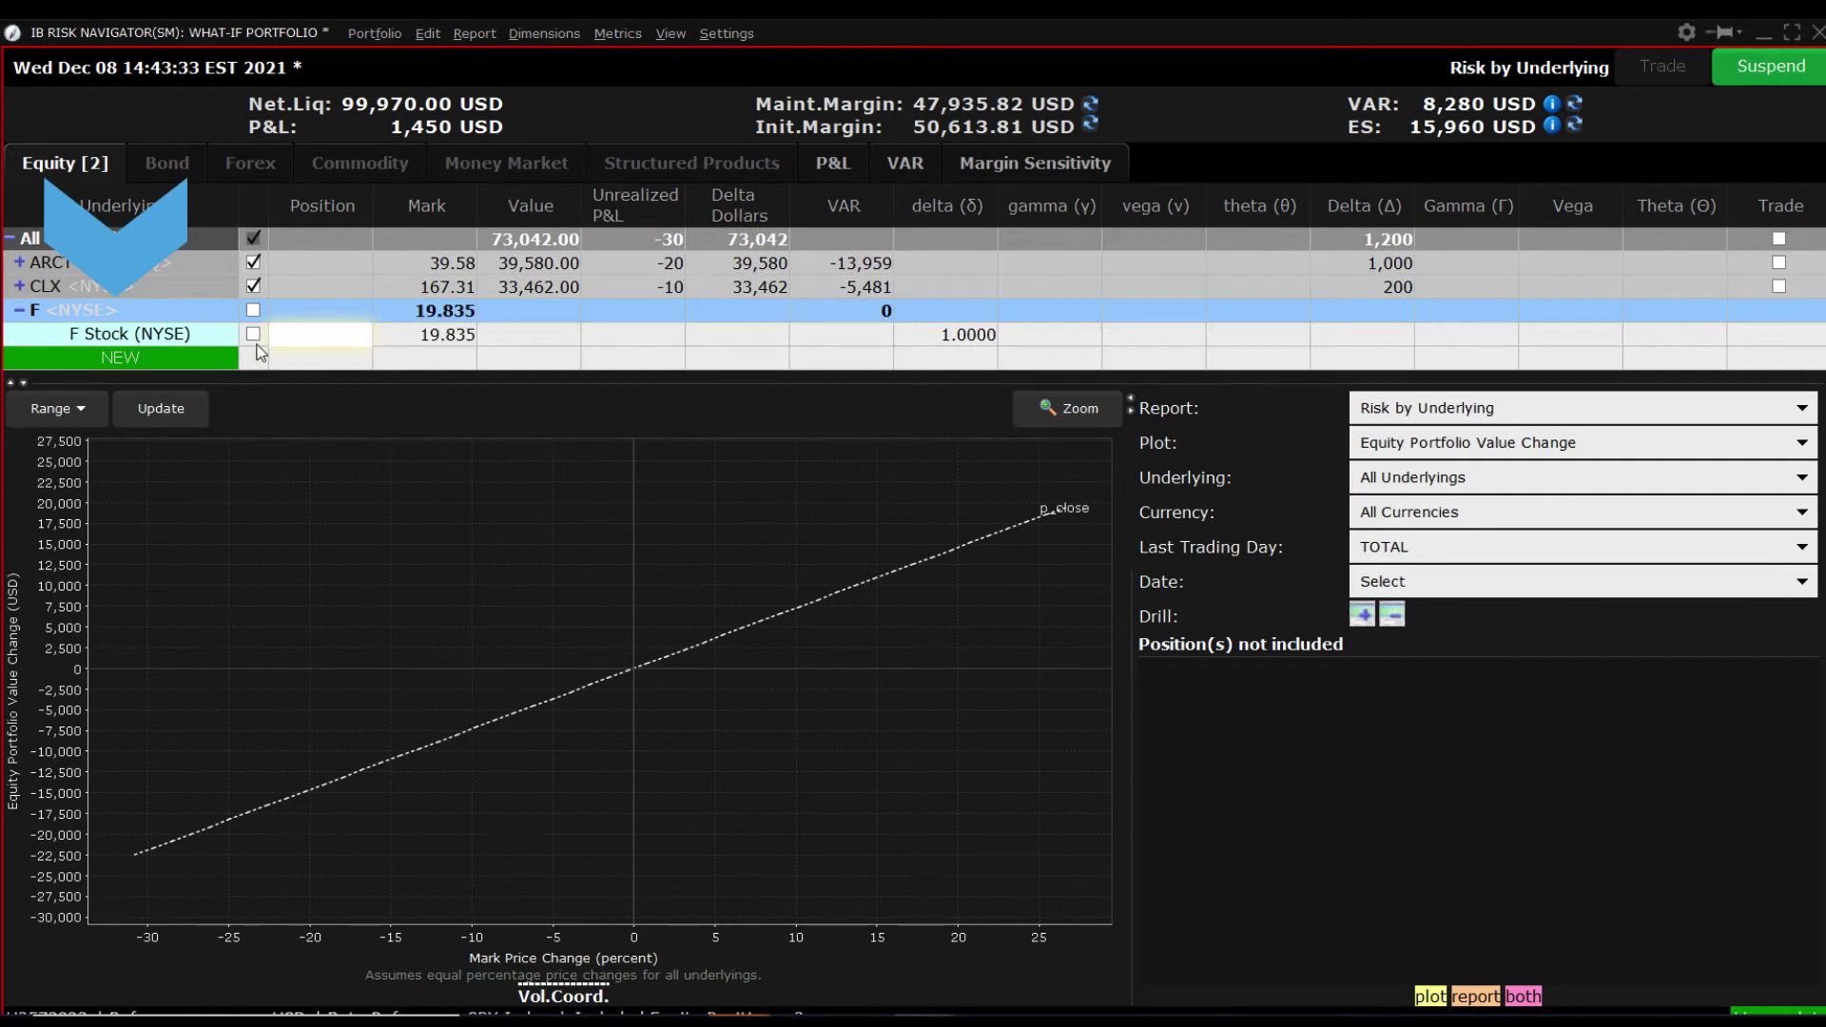
text(2000)
click(253, 334)
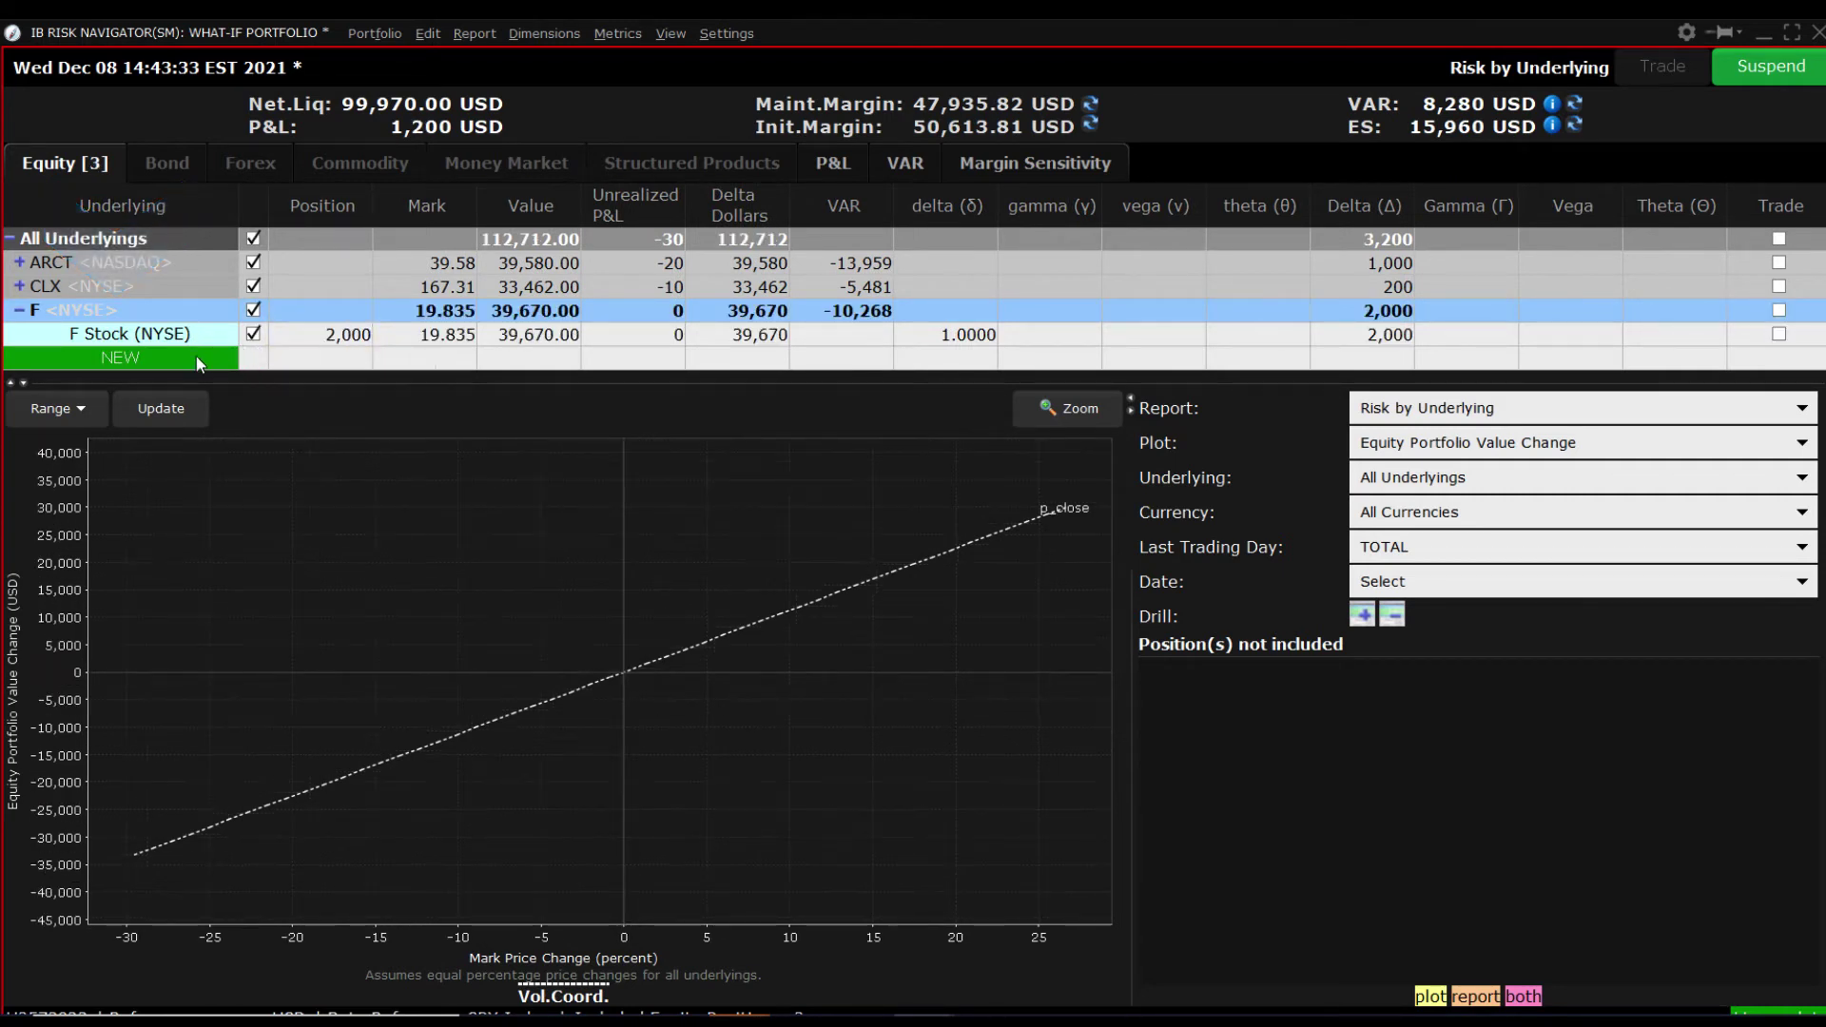
Add a -700-share GM short position and enlarge the positions table
click(149, 358)
text(gm)
key(Return)
key(Return)
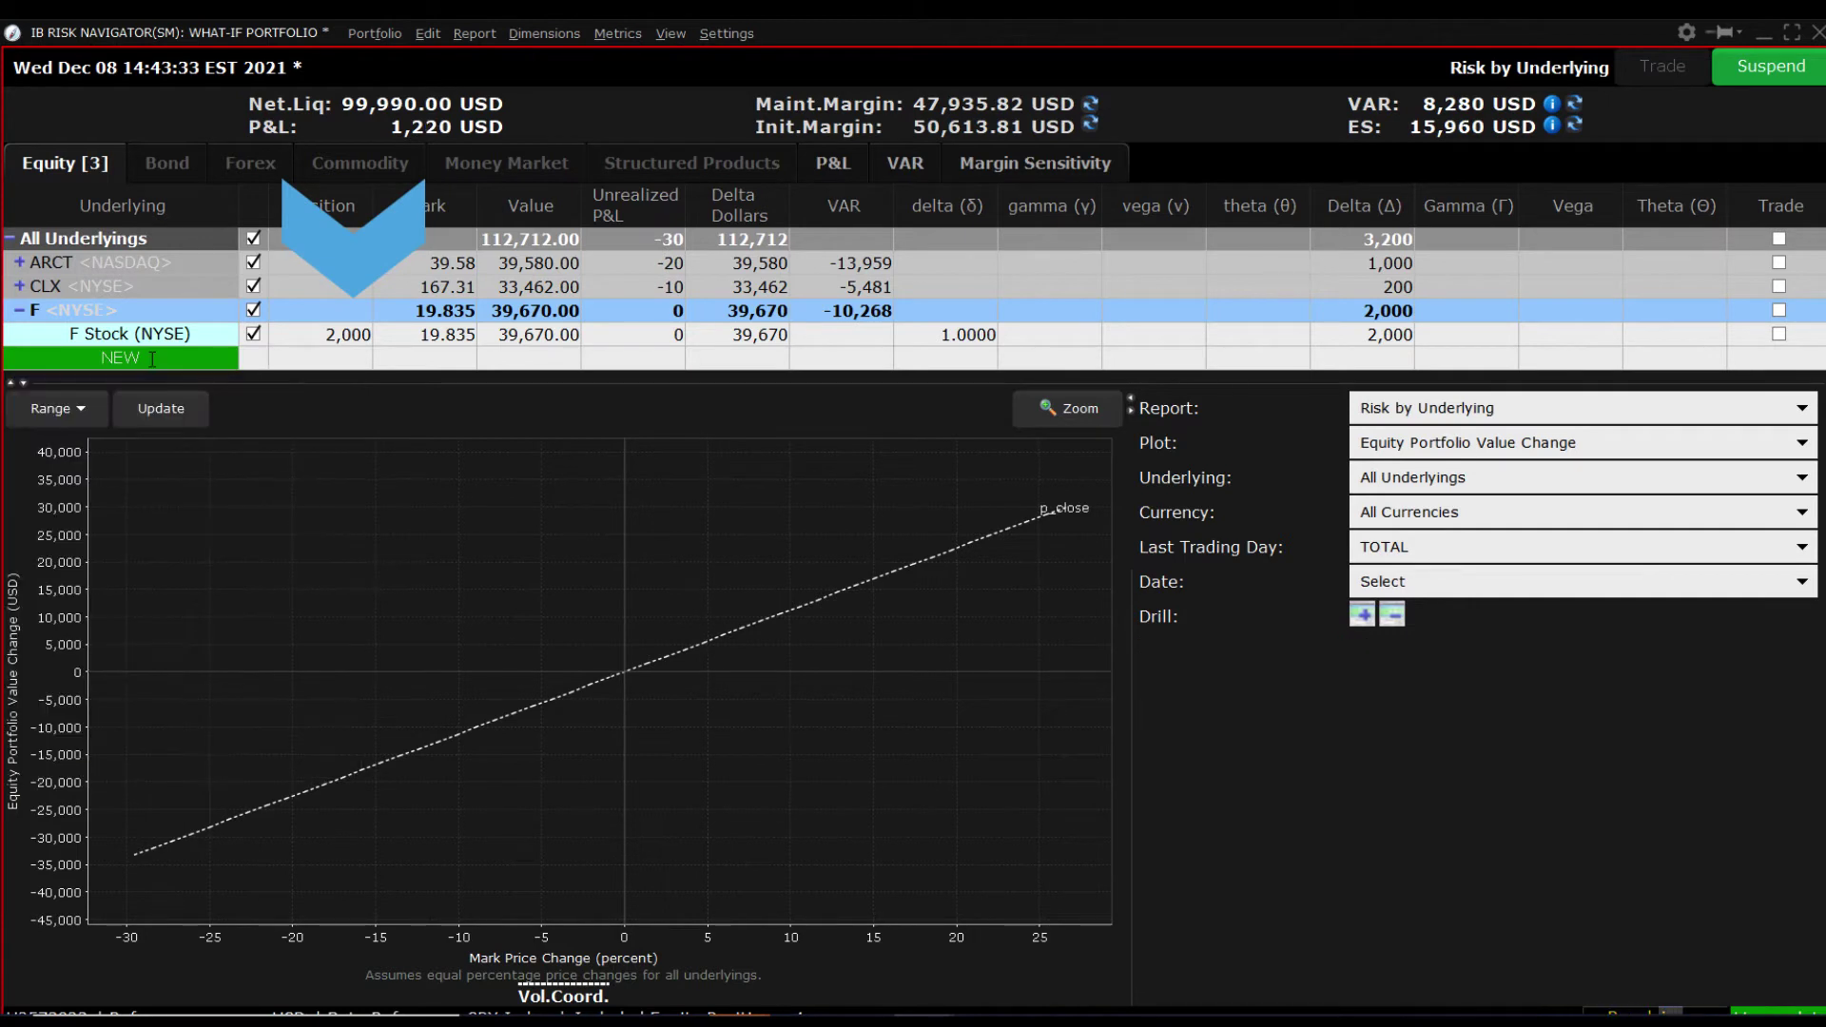
text(-700)
key(Return)
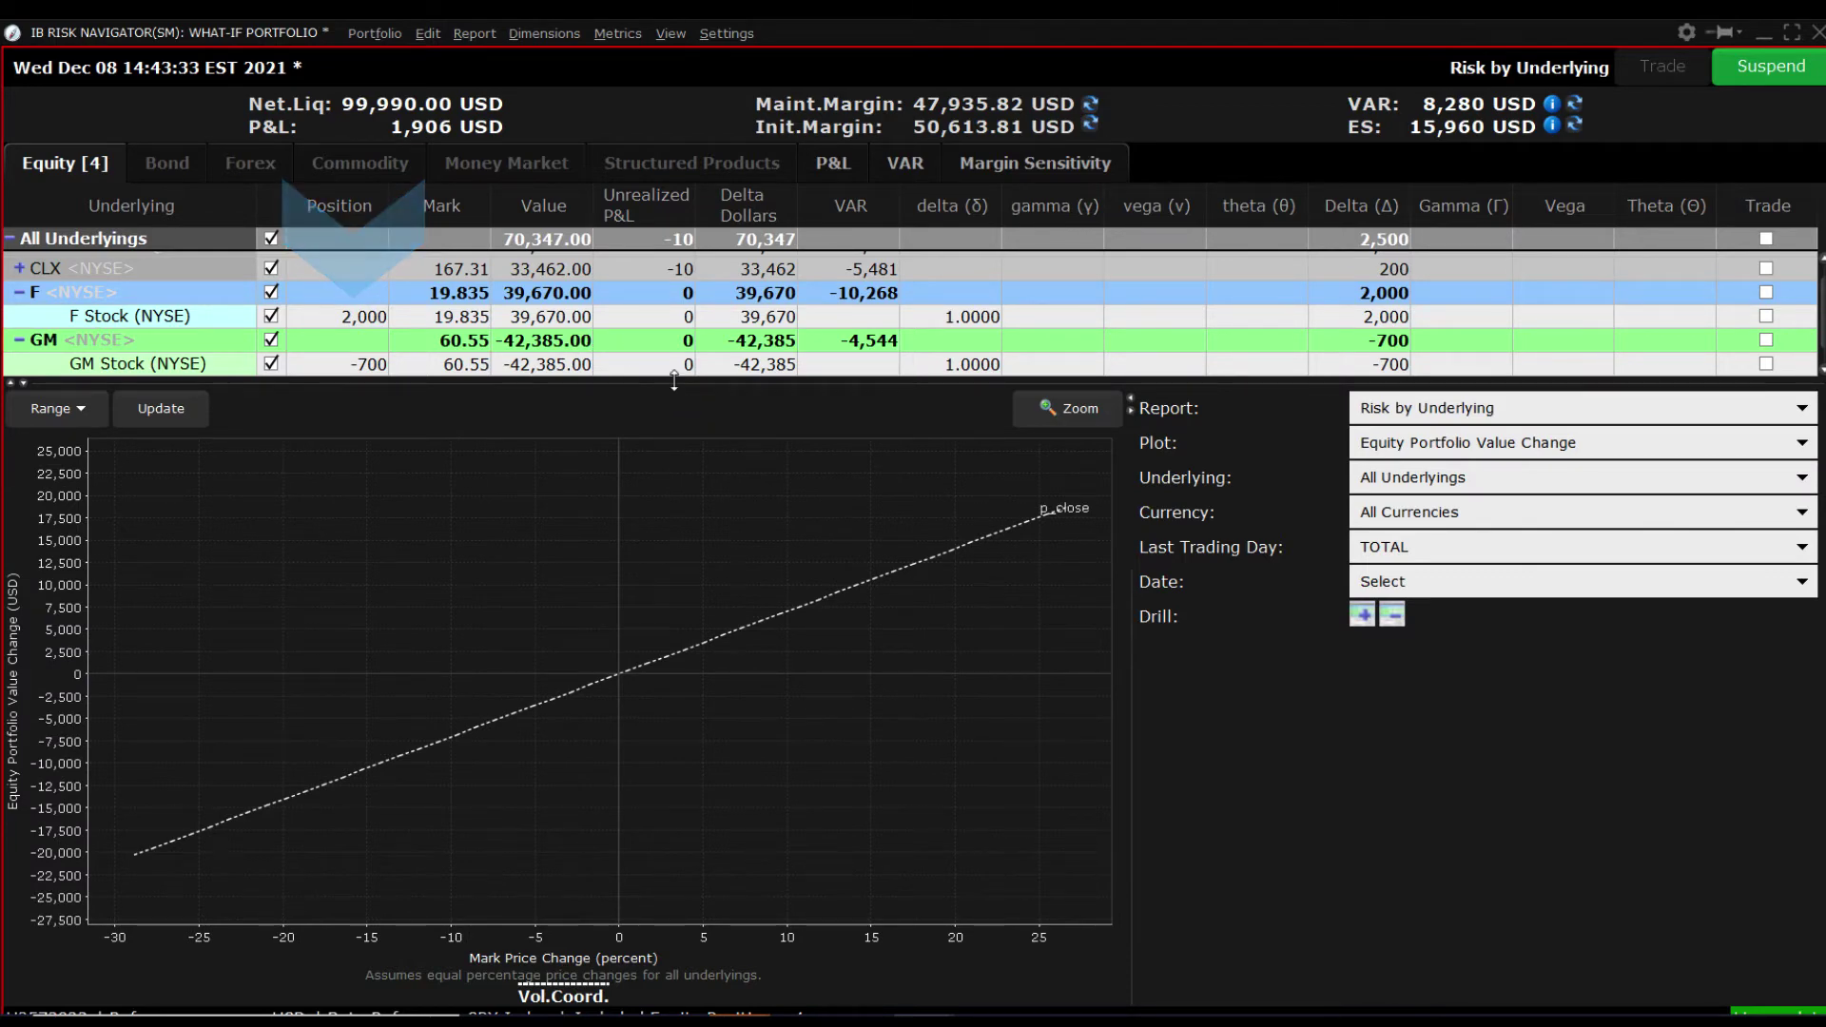
drag(675, 386, 677, 439)
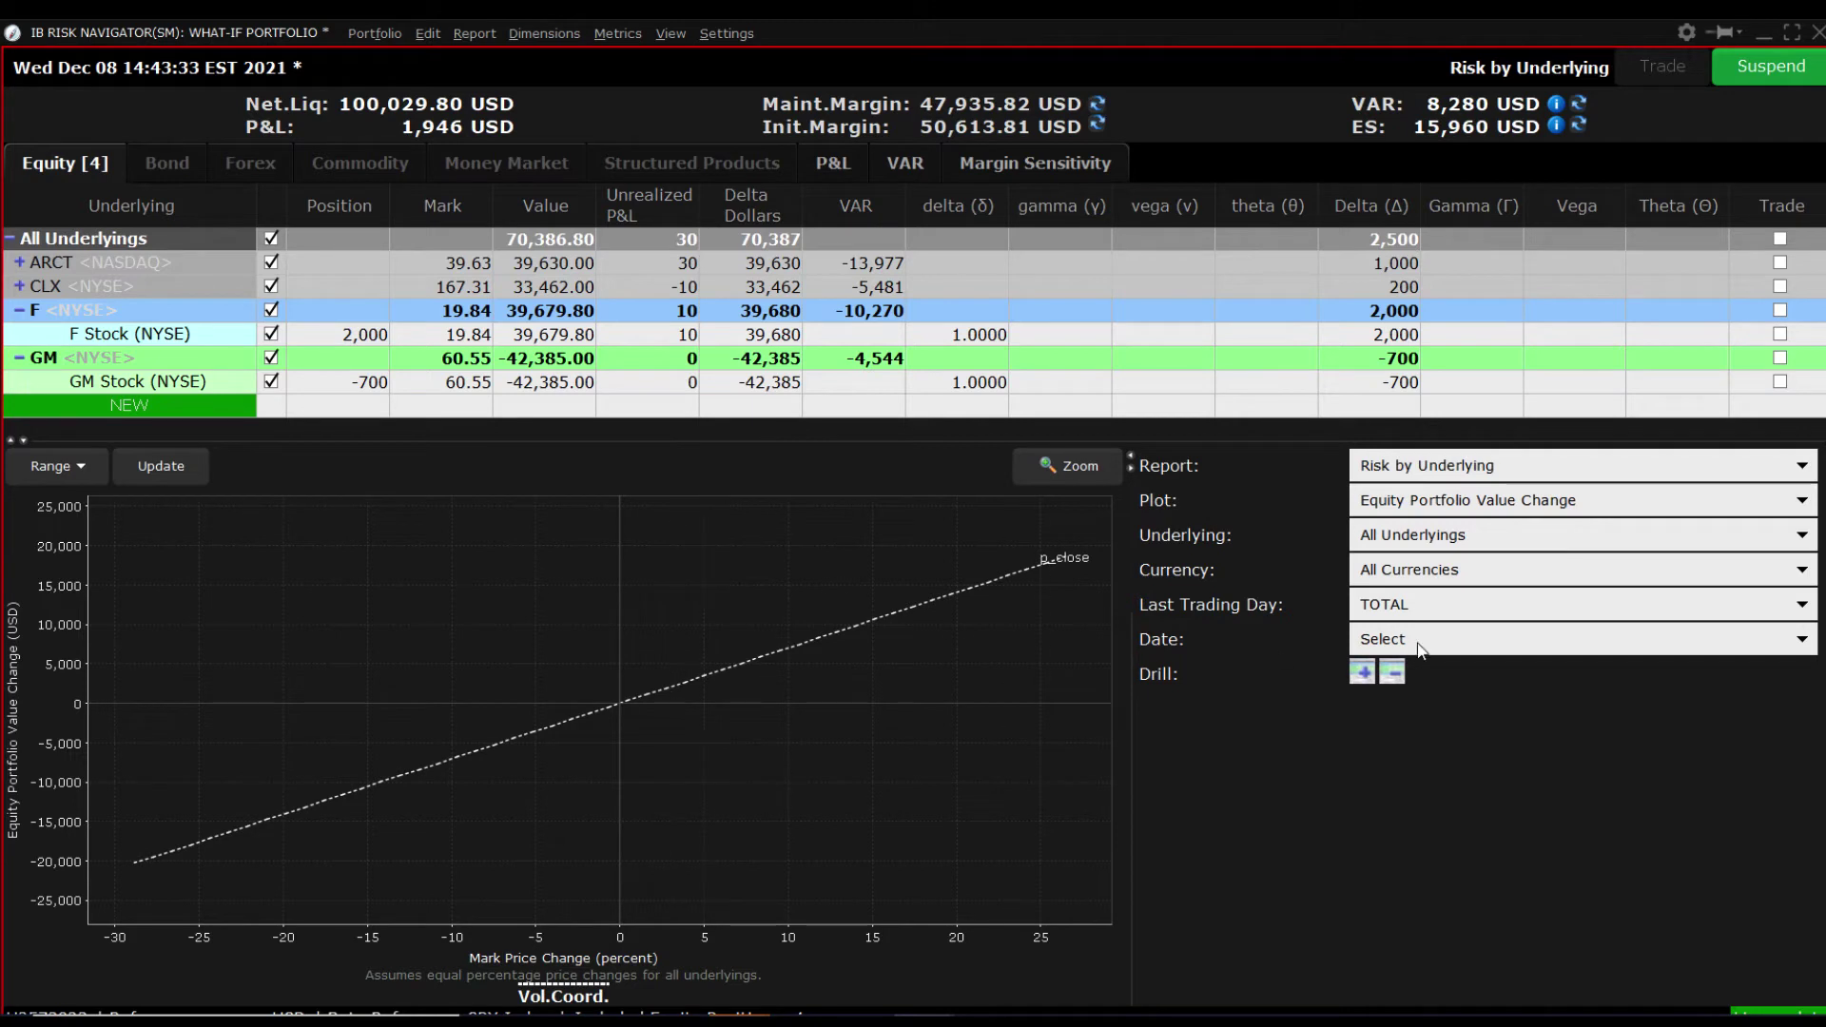
Narrow the report to GM <NYSE> and read the 7,009 USD gain at 50.51 USD
click(1633, 536)
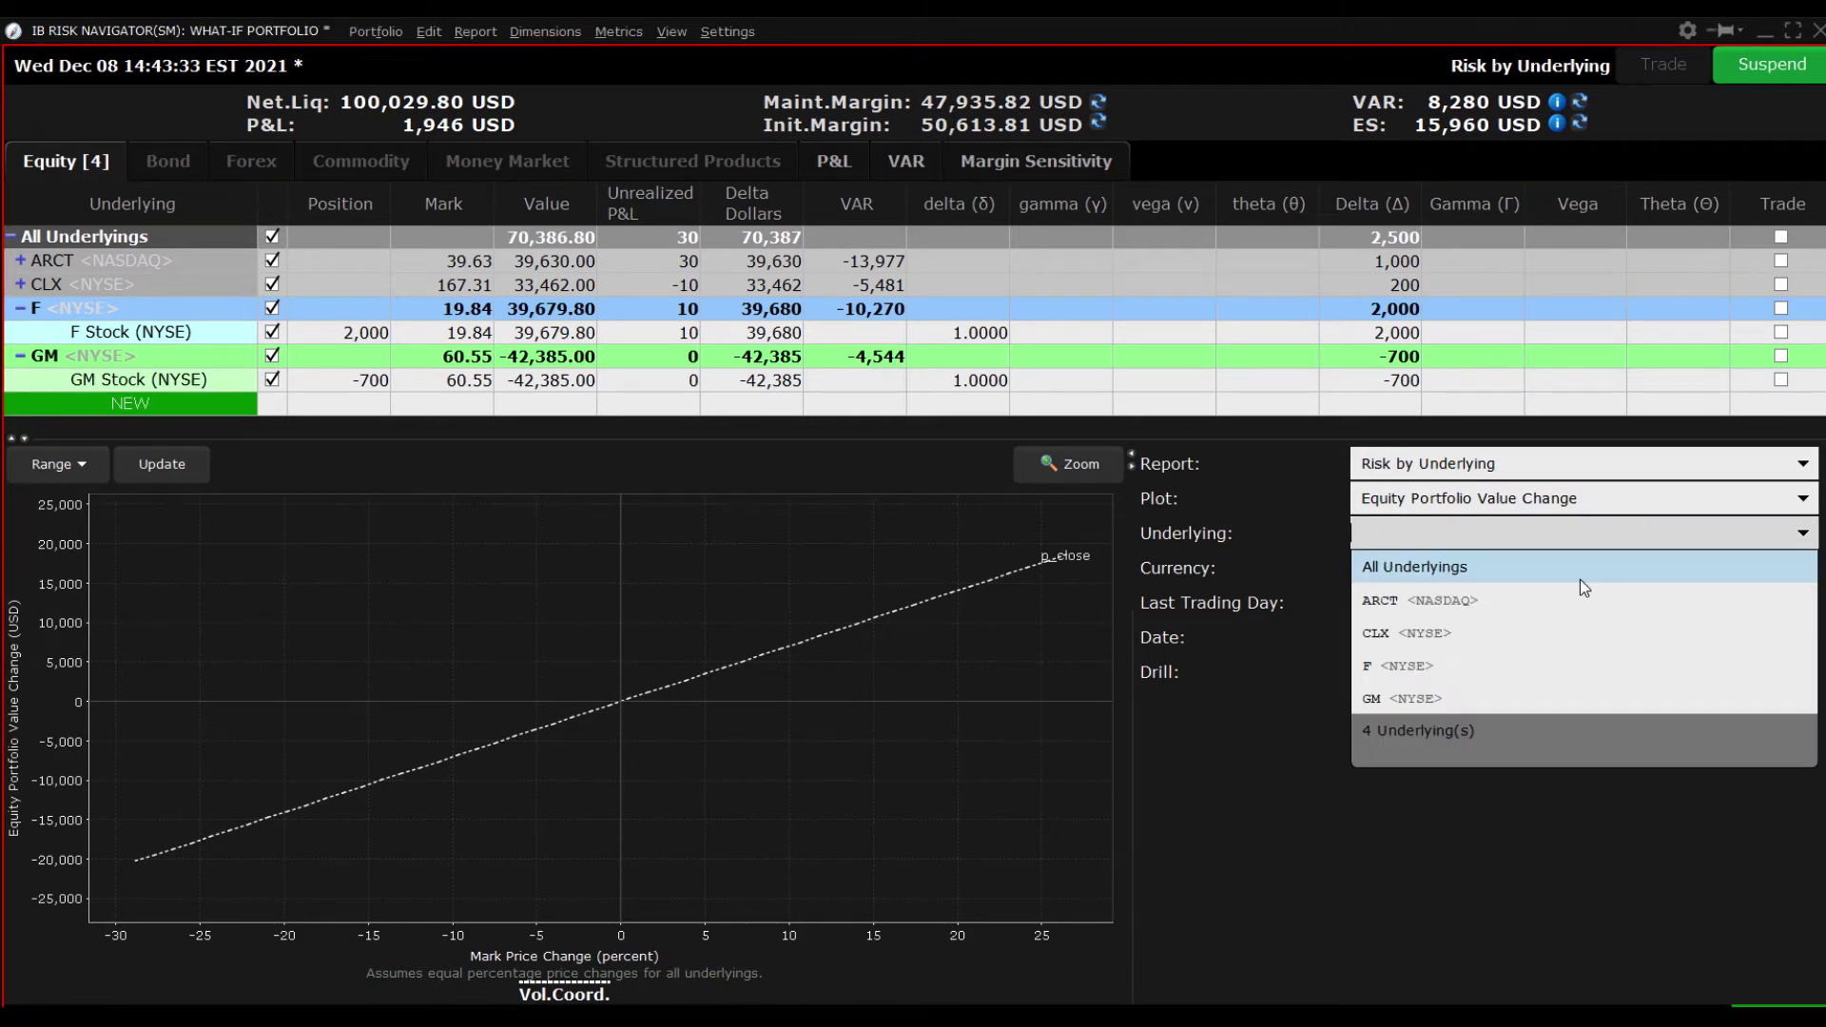
click(1521, 697)
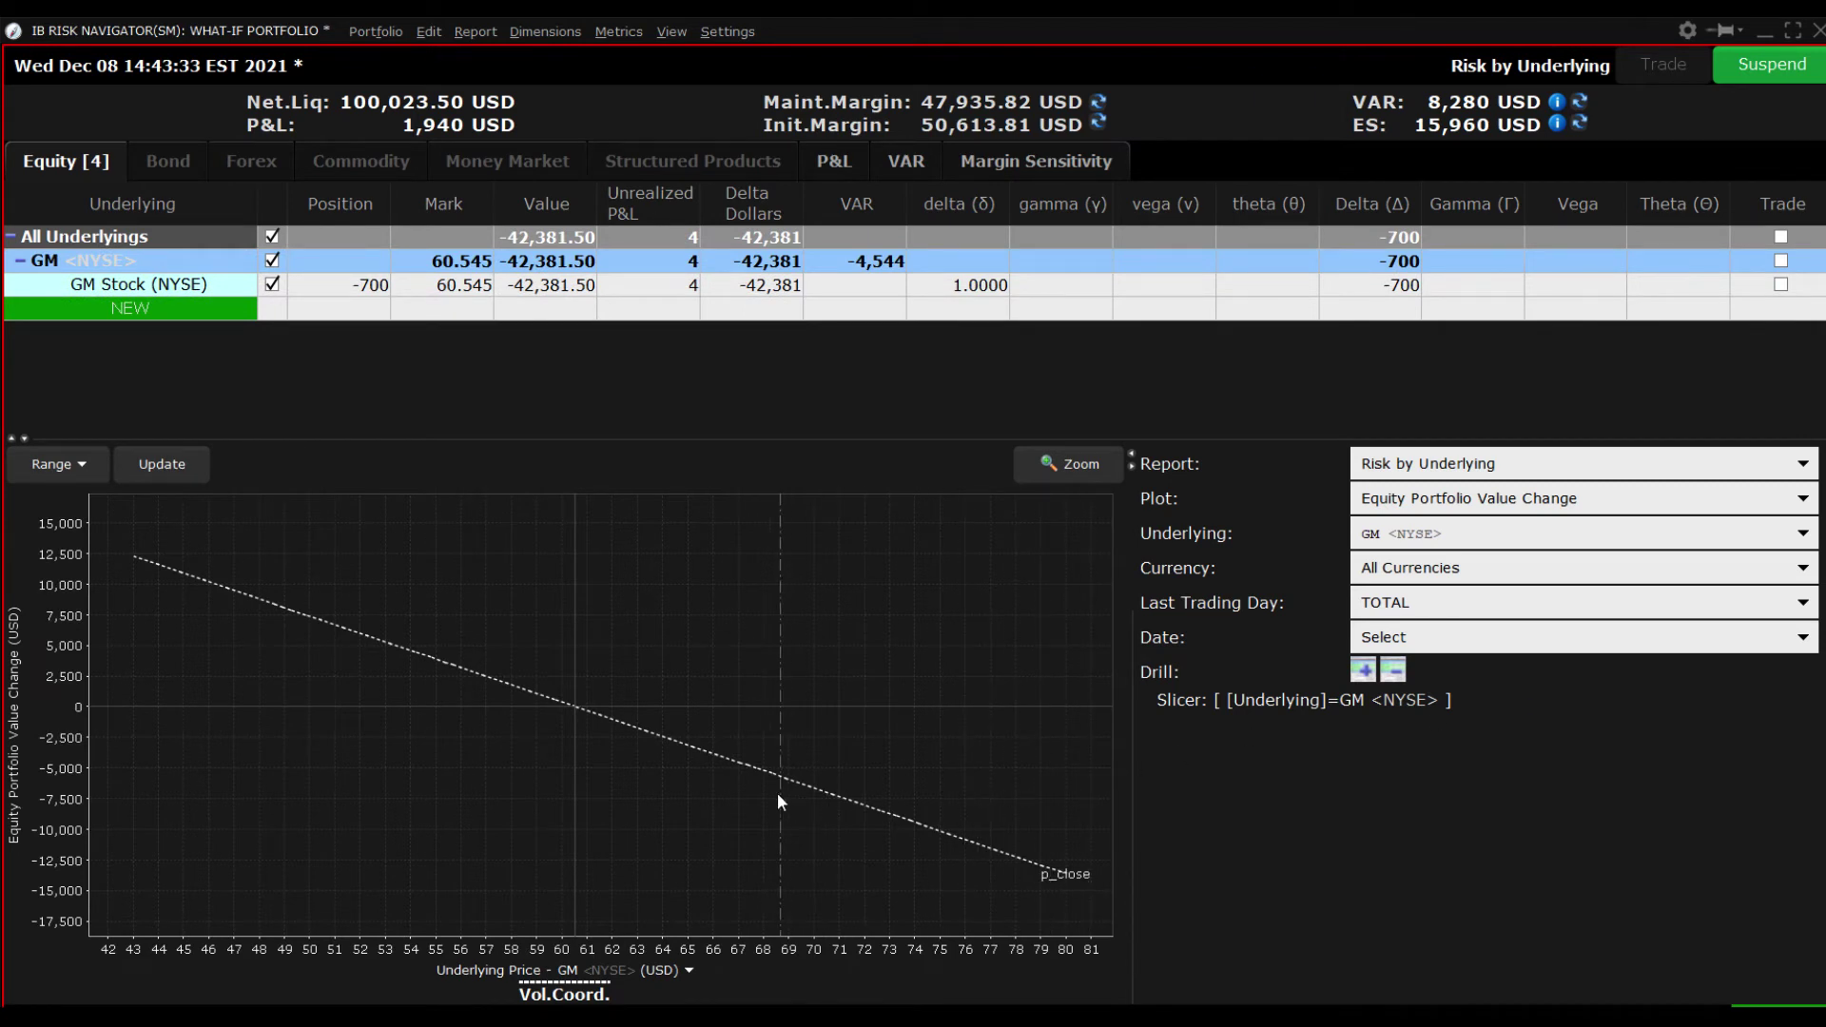
mouse_move(770, 795)
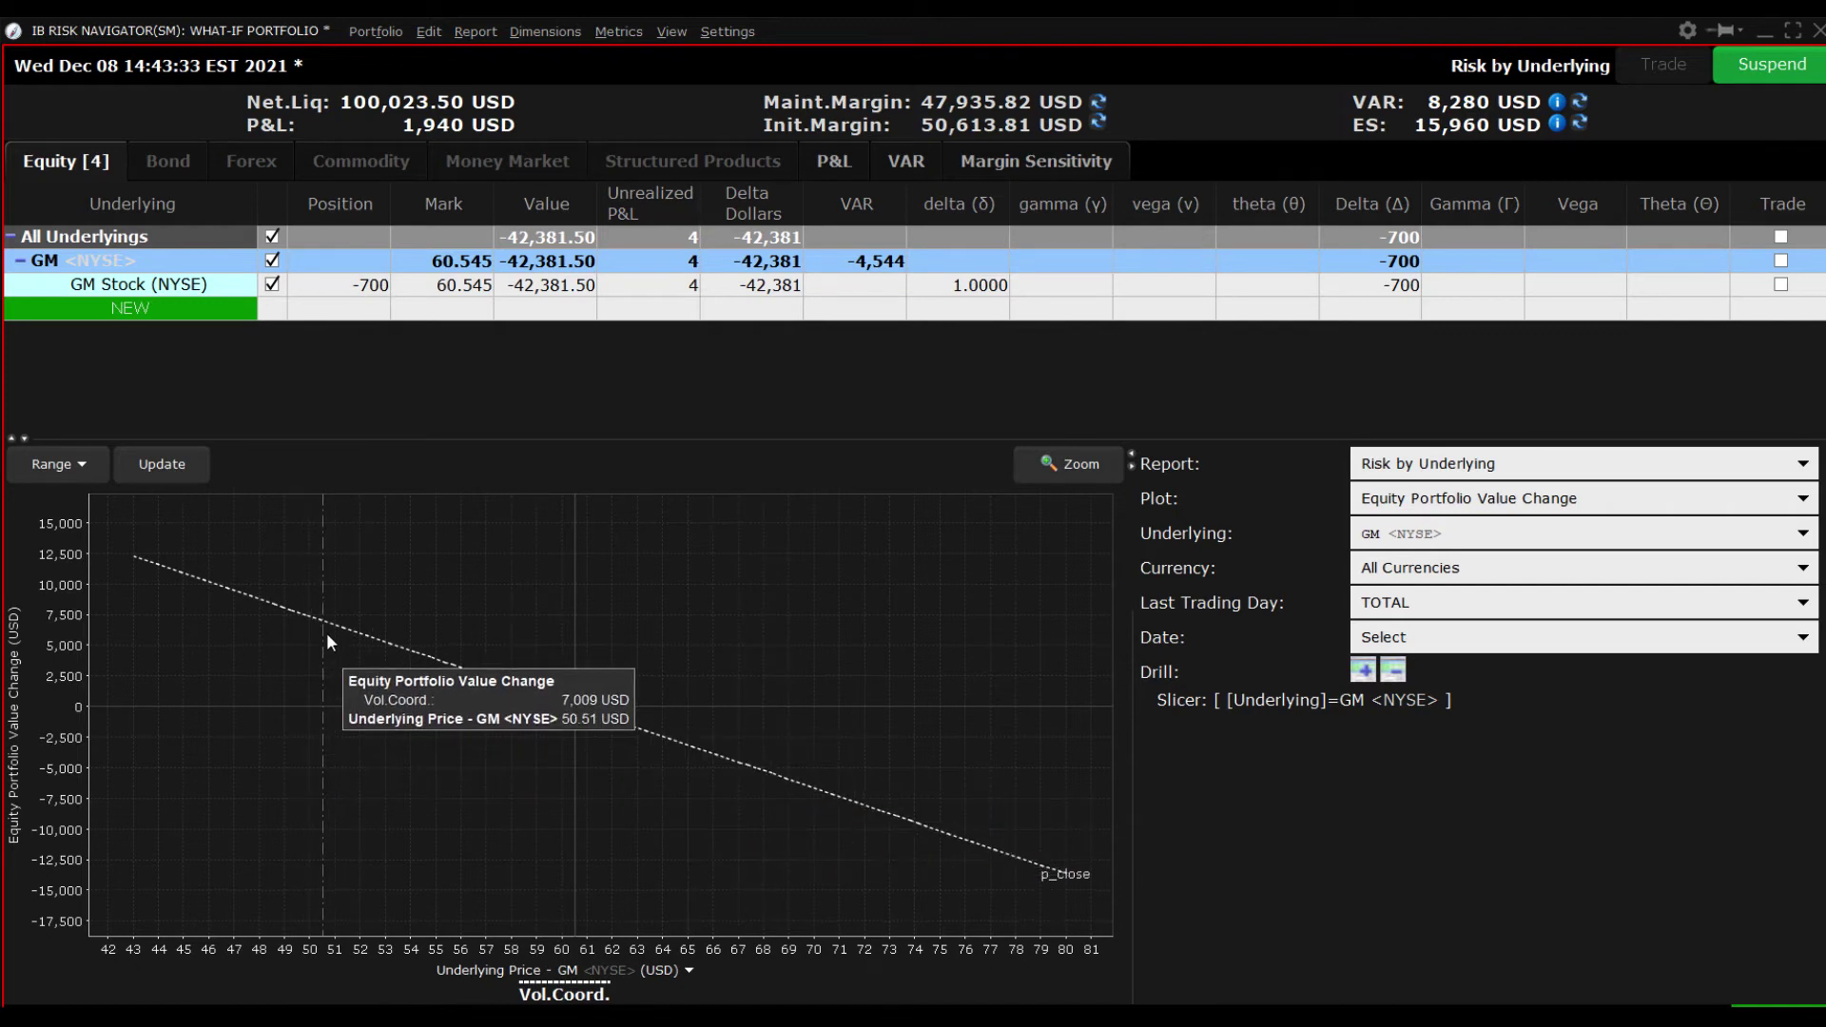
Set the report's Underlying to All Underlyings, listing ARCT, CLX, F and GM together at 70,380 USD
click(1667, 538)
click(1663, 567)
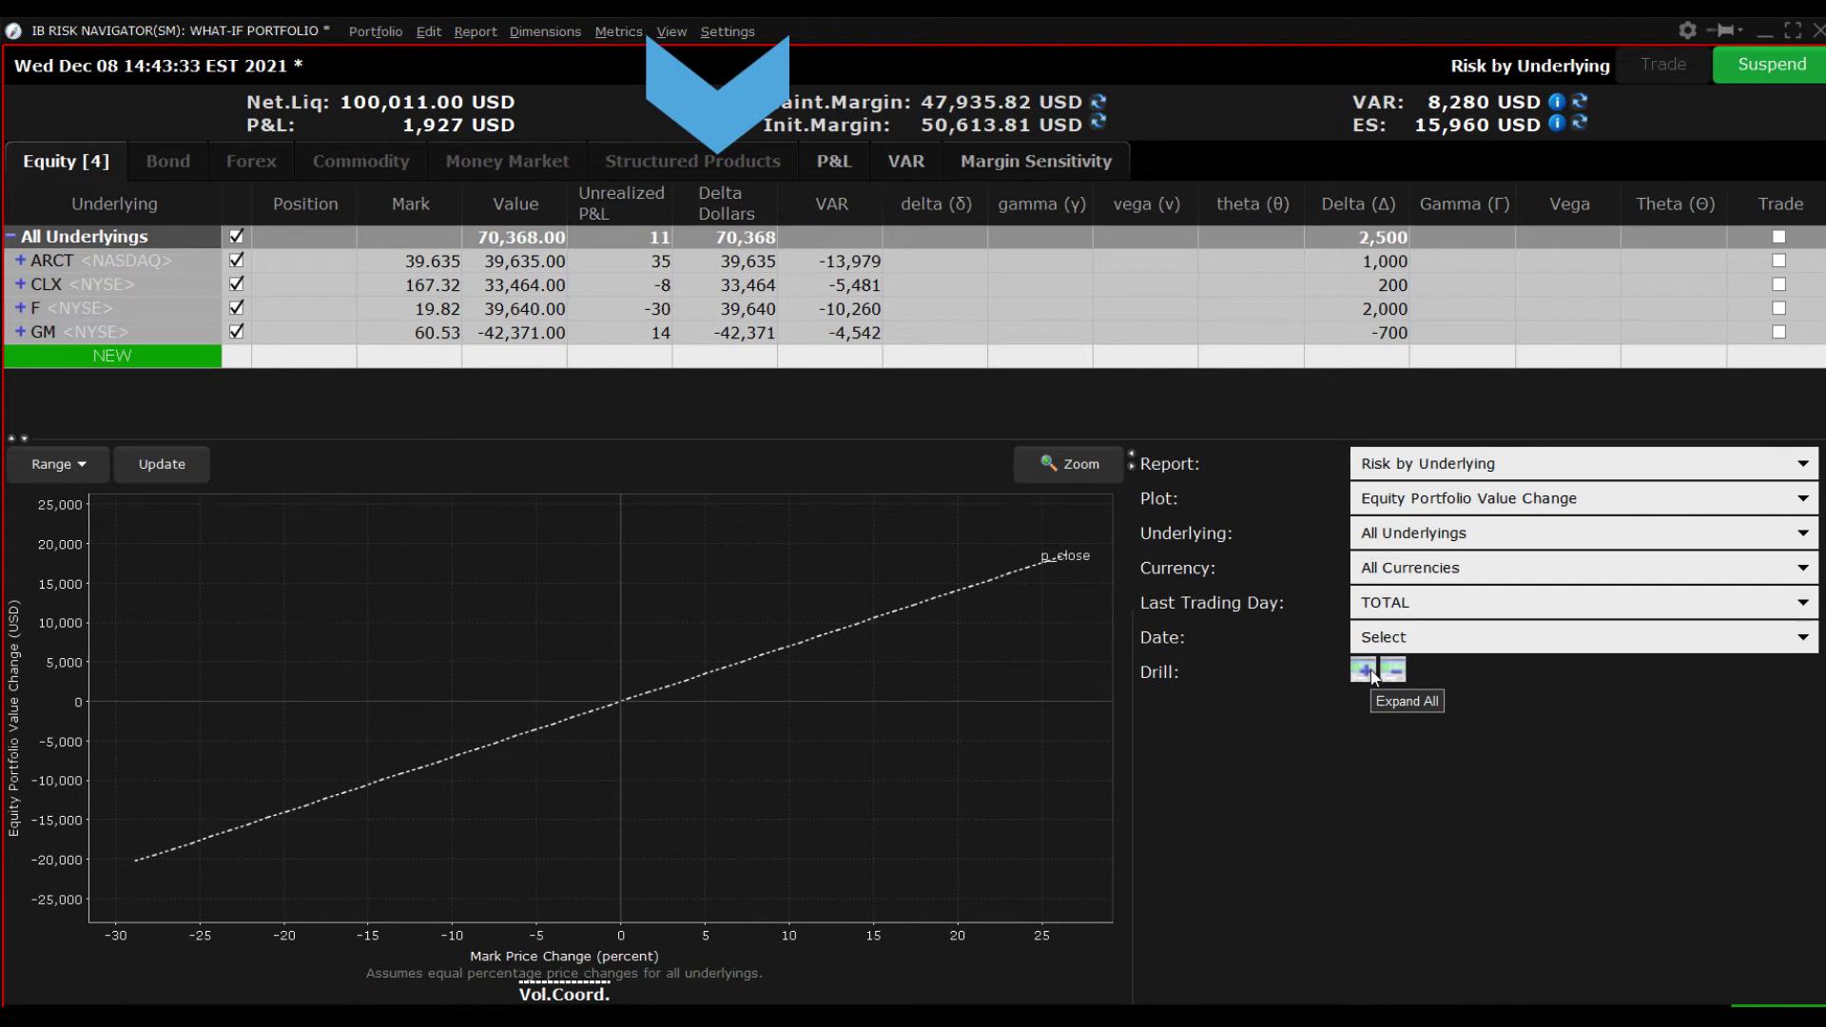
mouse_move(770, 210)
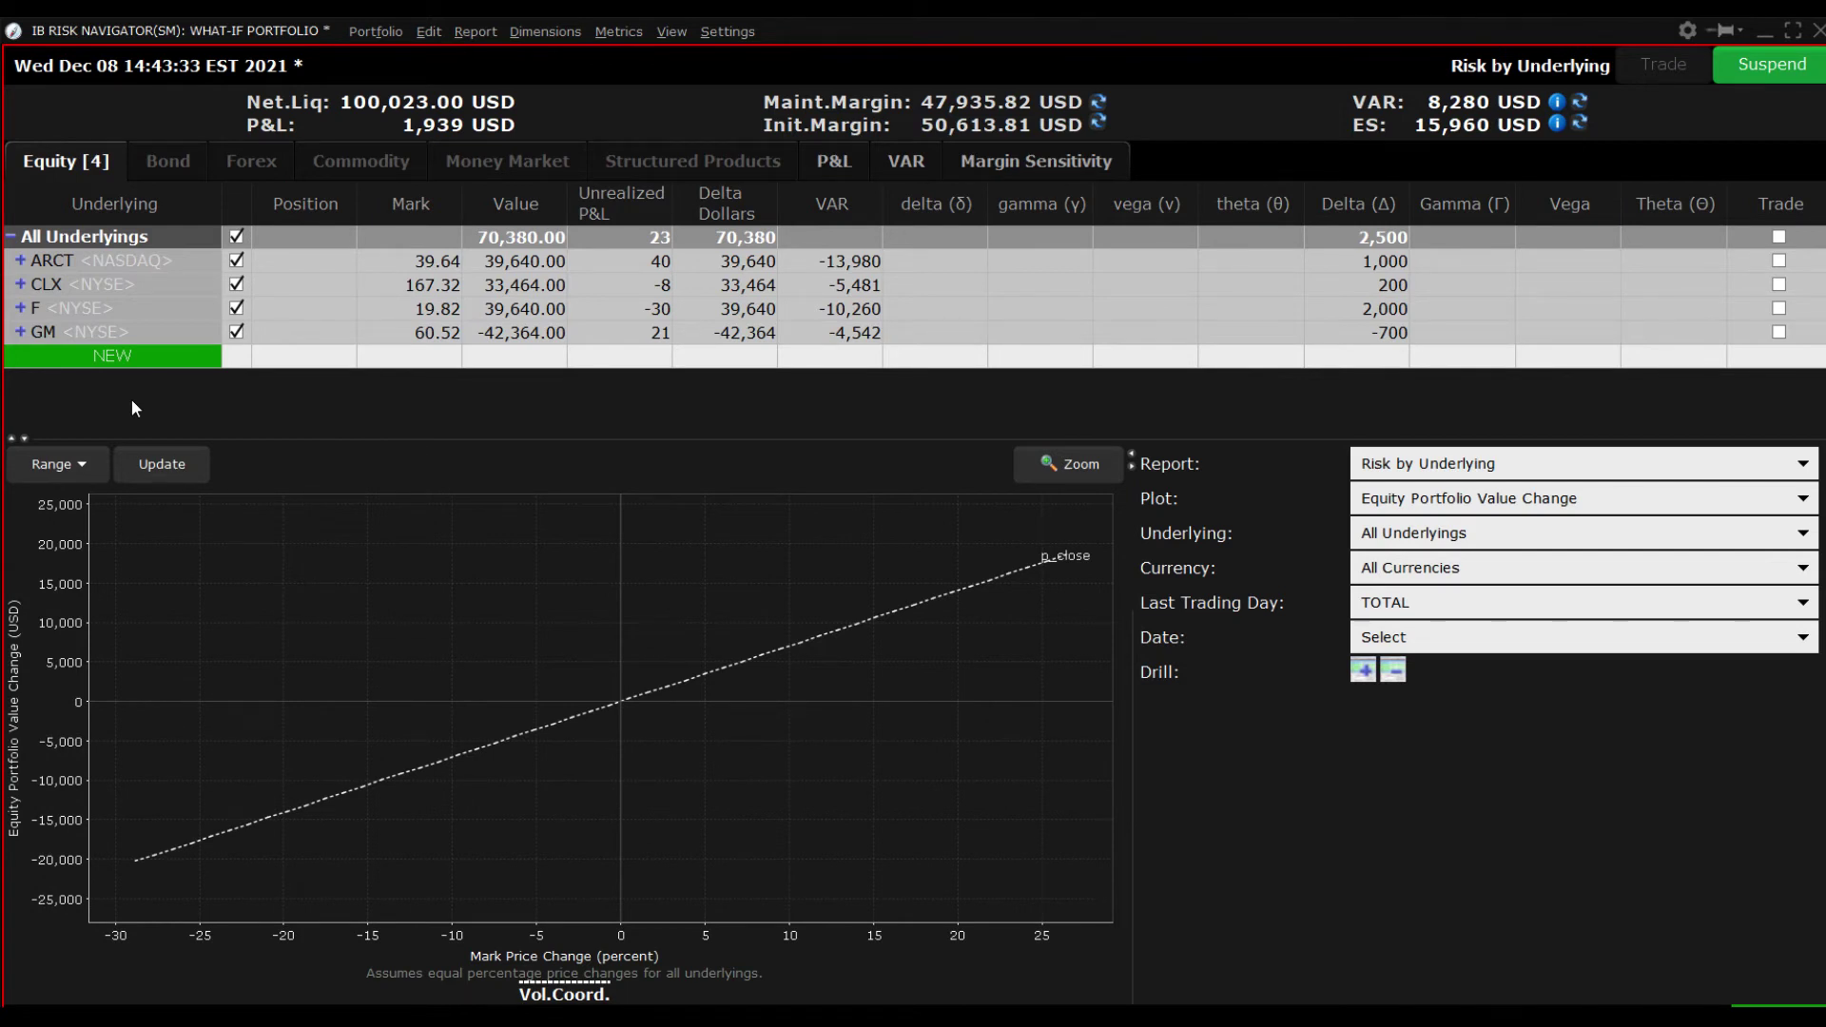
Add a short SPY (ARCA) stock hedge, entered as -148 shares, then corrected to -150
click(131, 358)
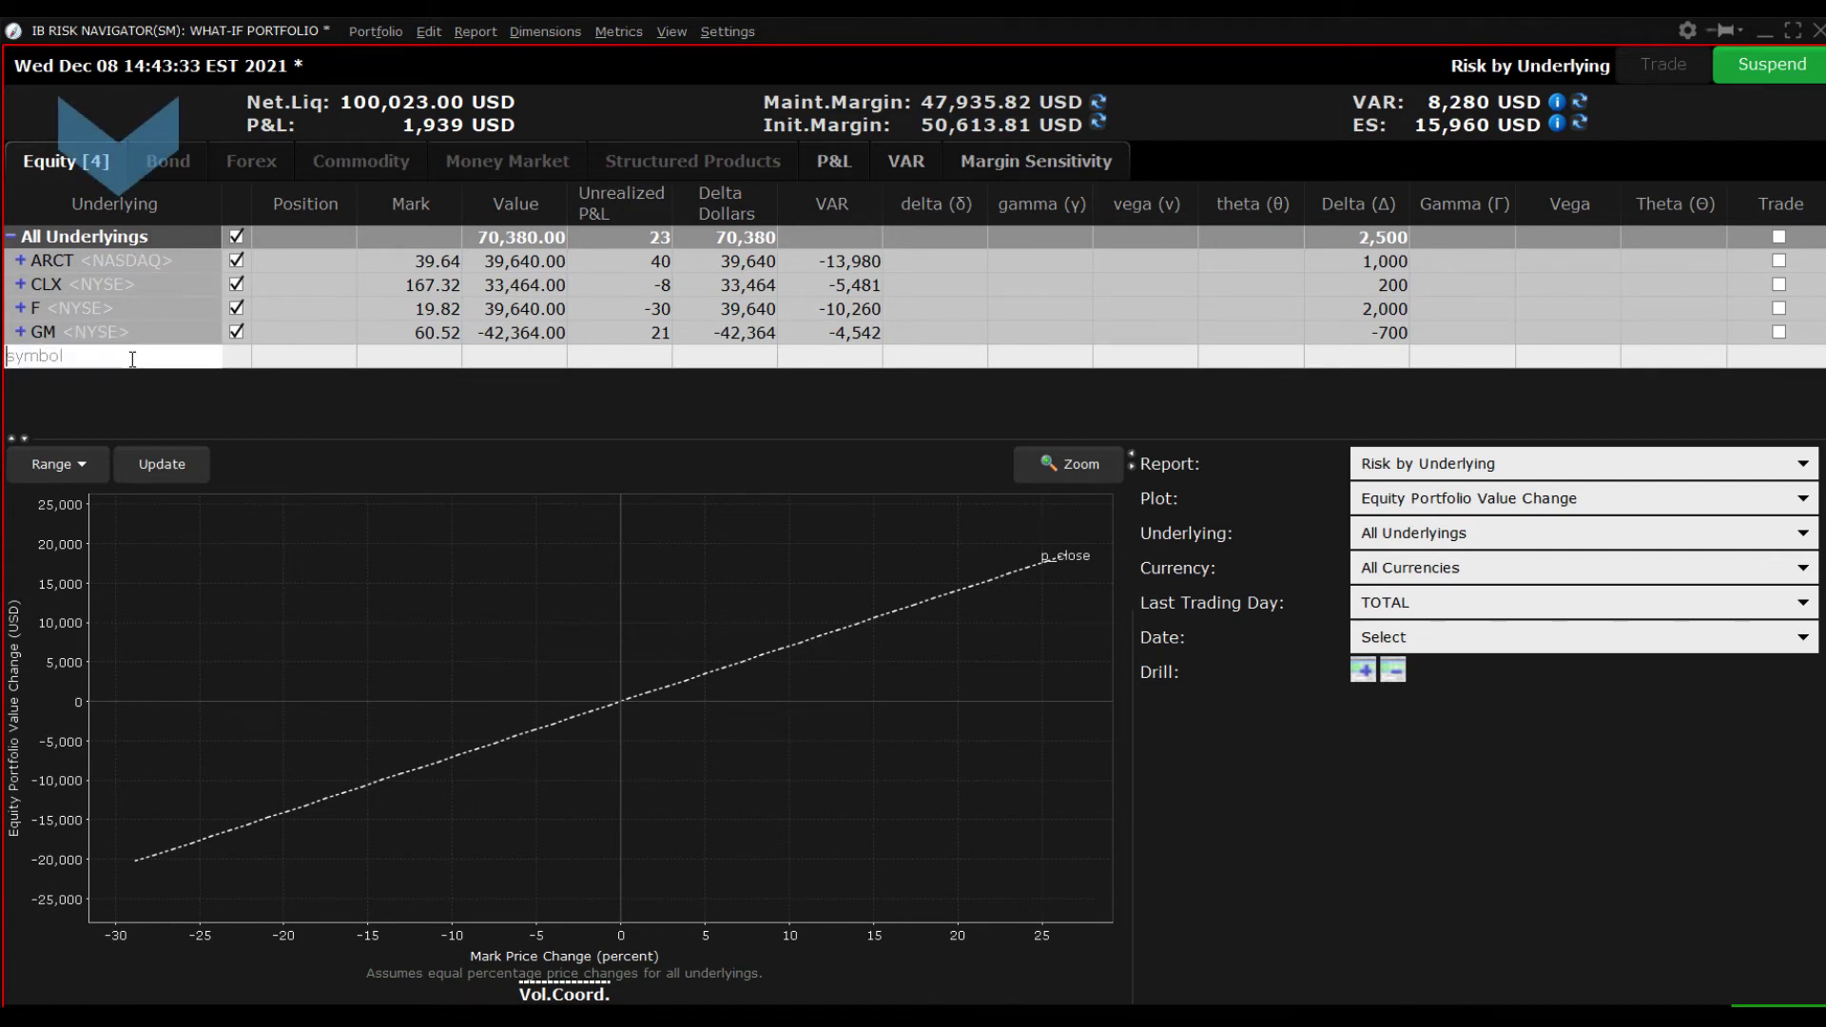
text(spy)
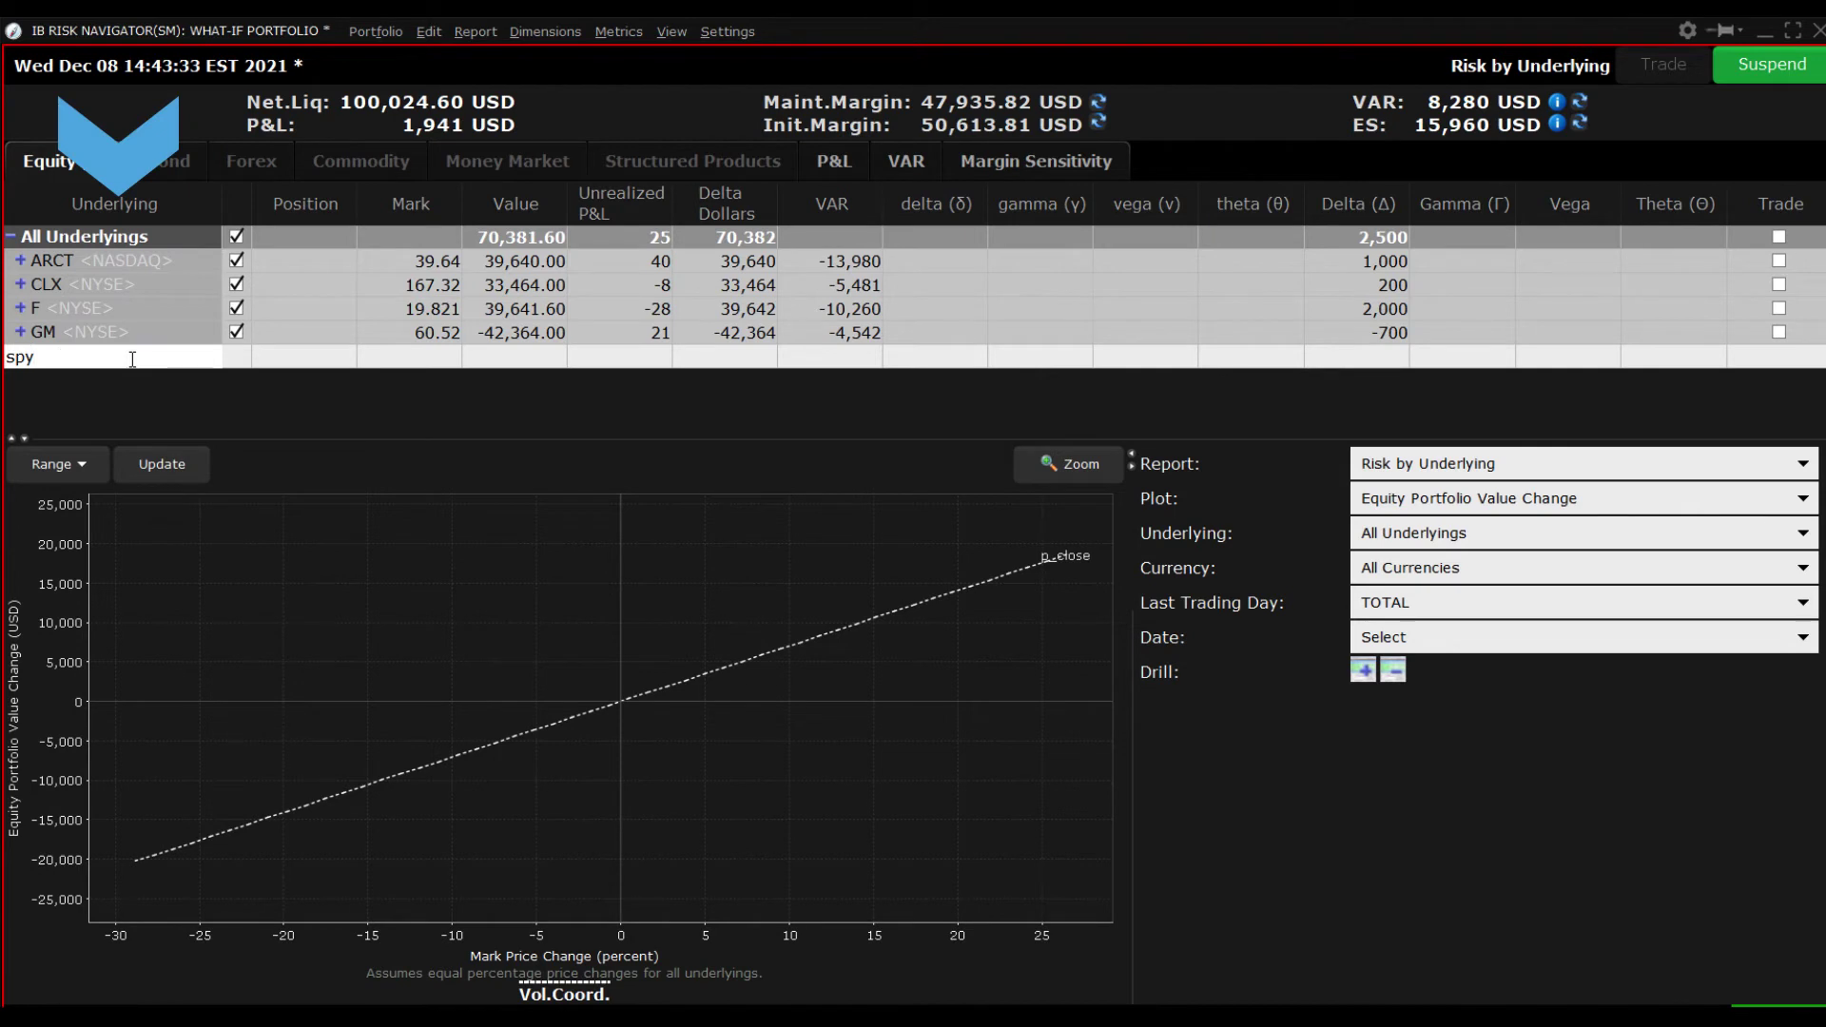
key(Return)
key(Return)
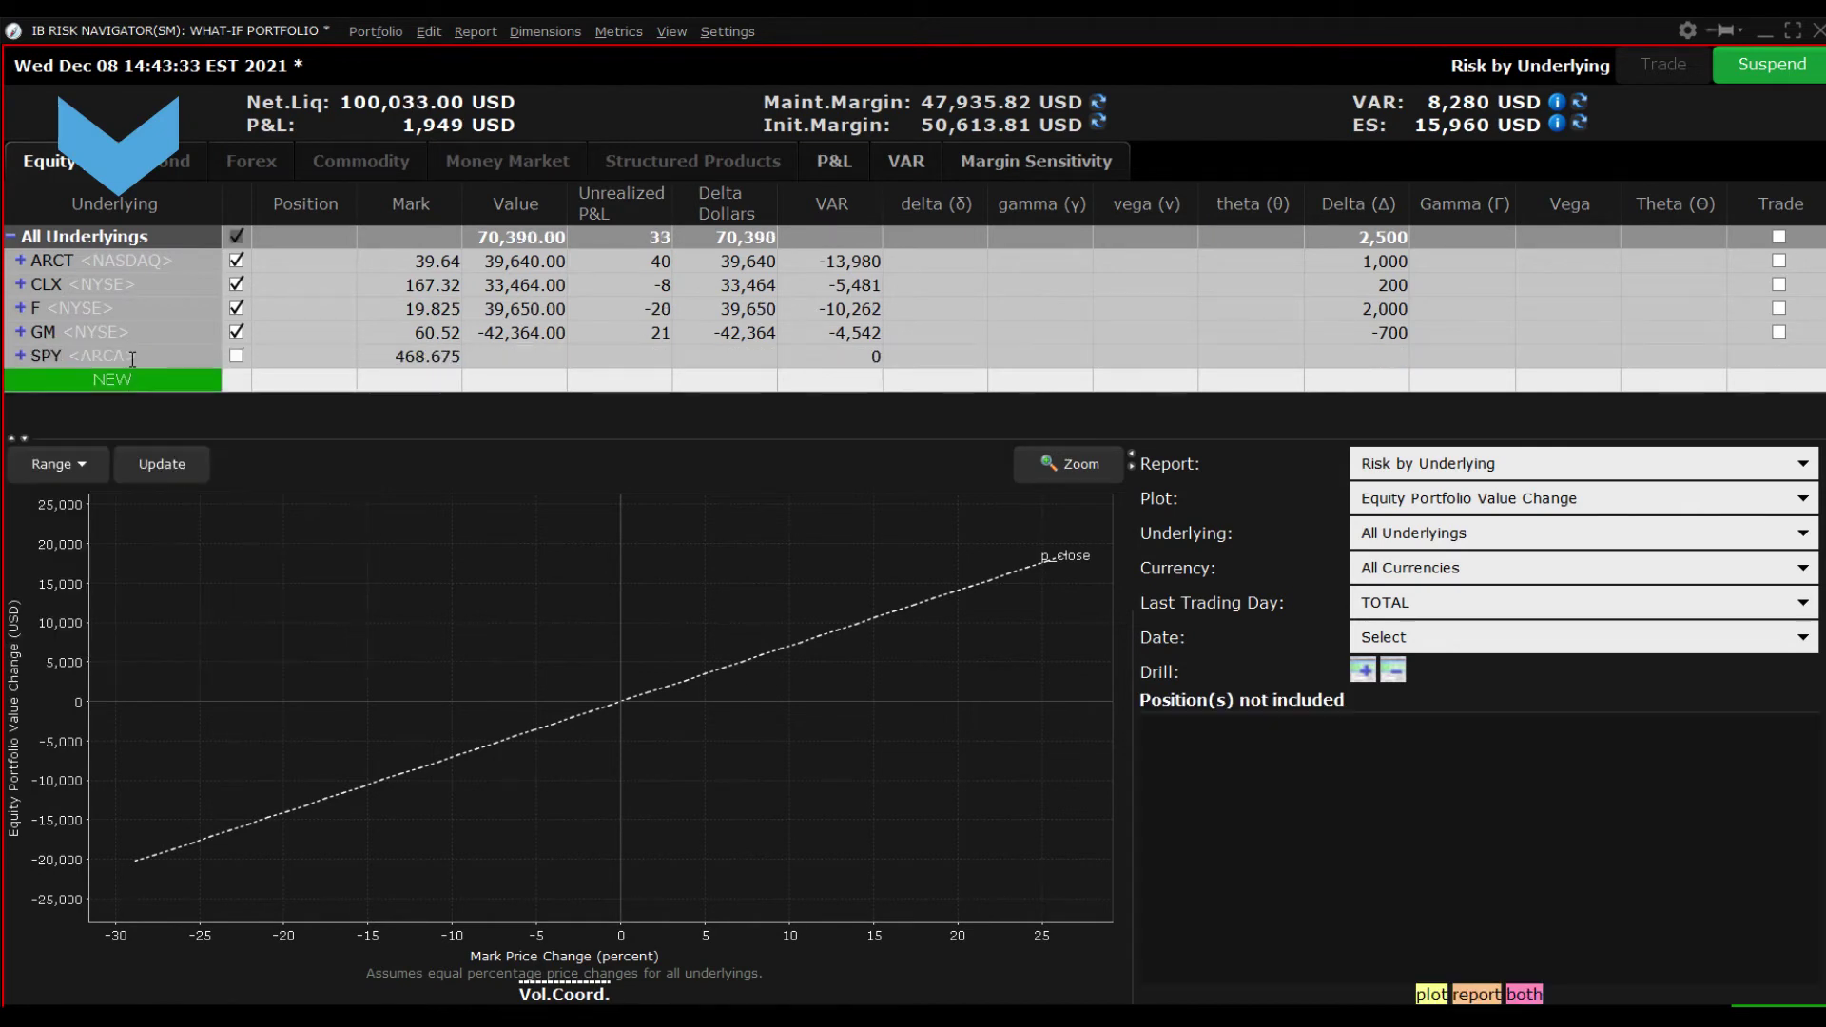
text(-148)
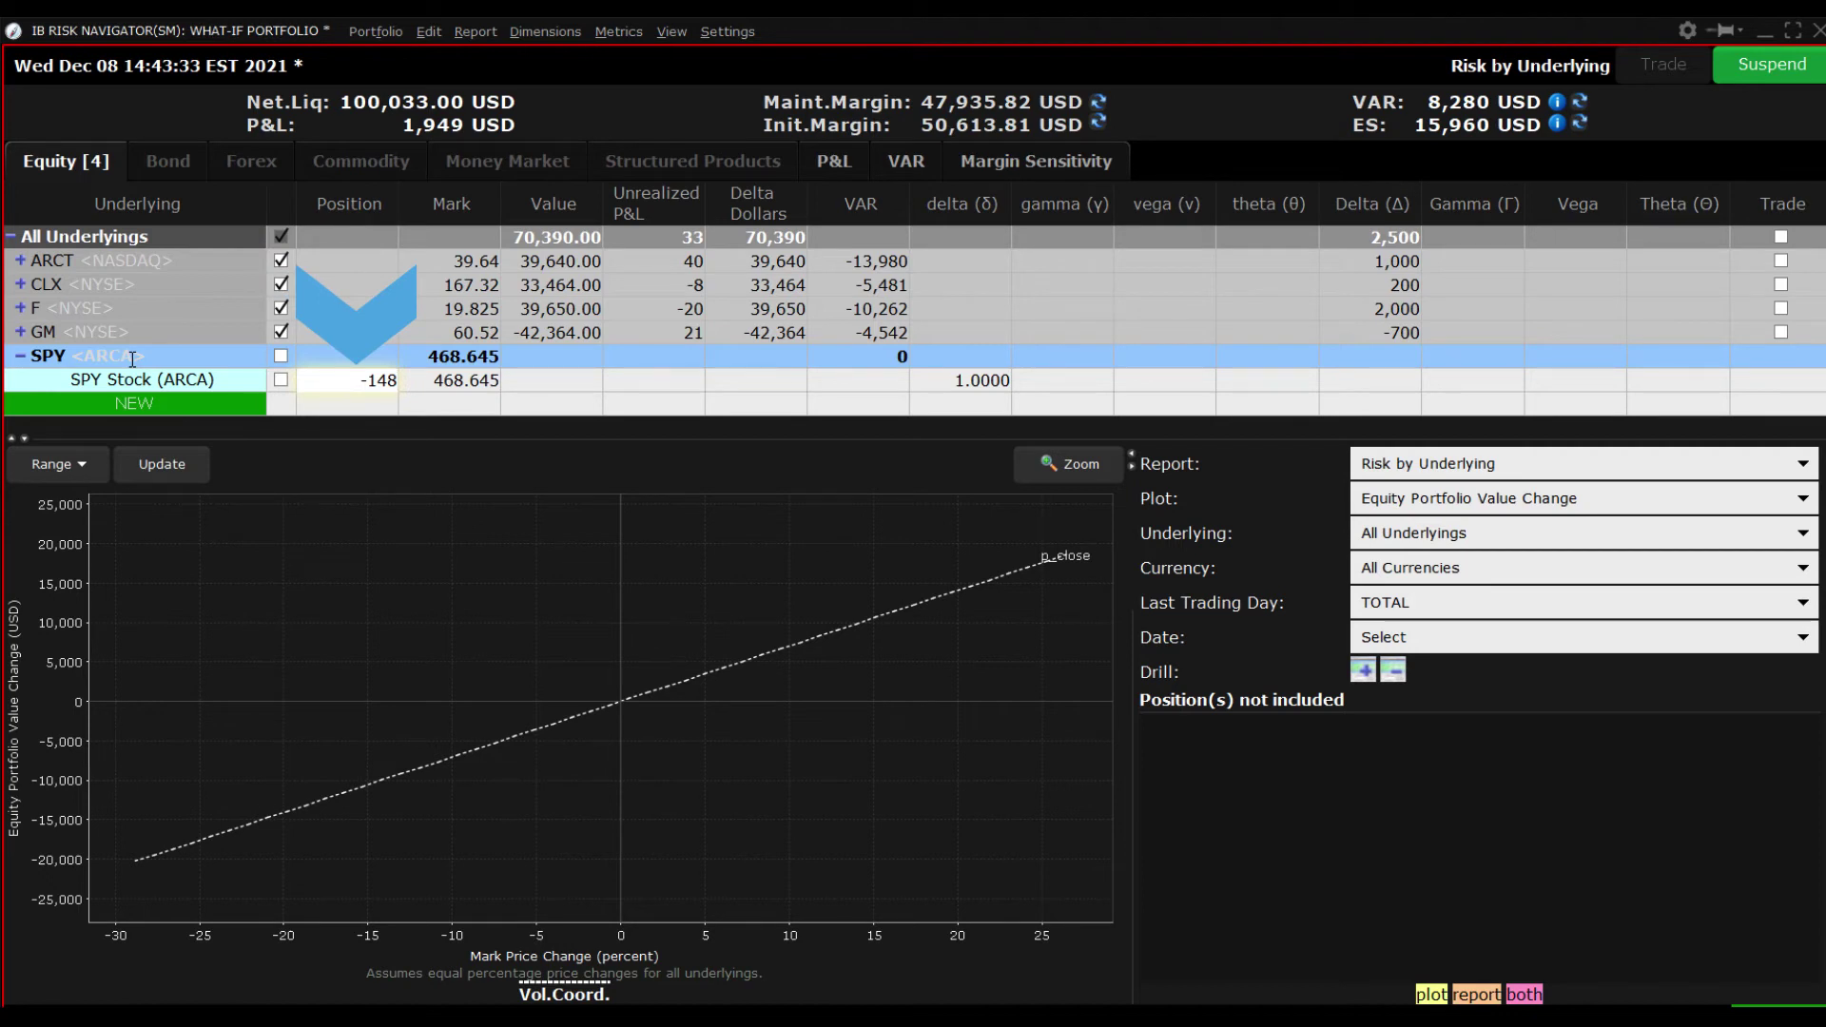
key(Return)
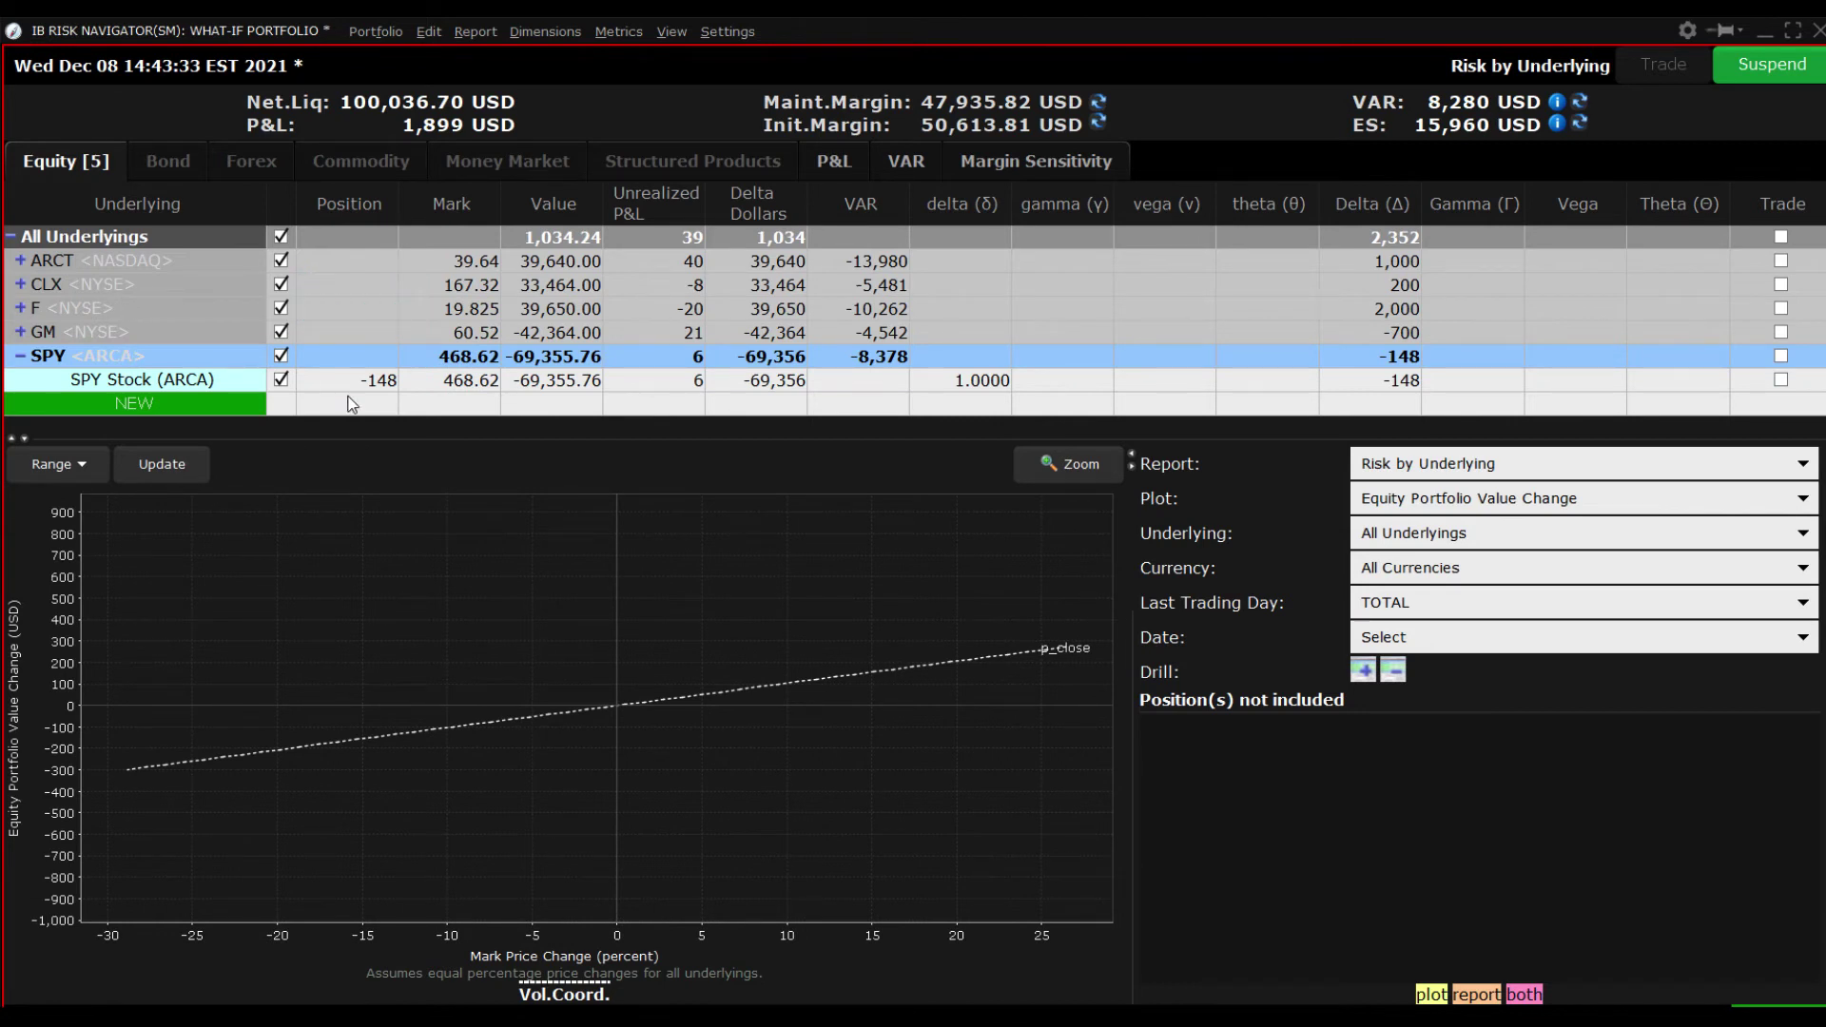
double_click(380, 379)
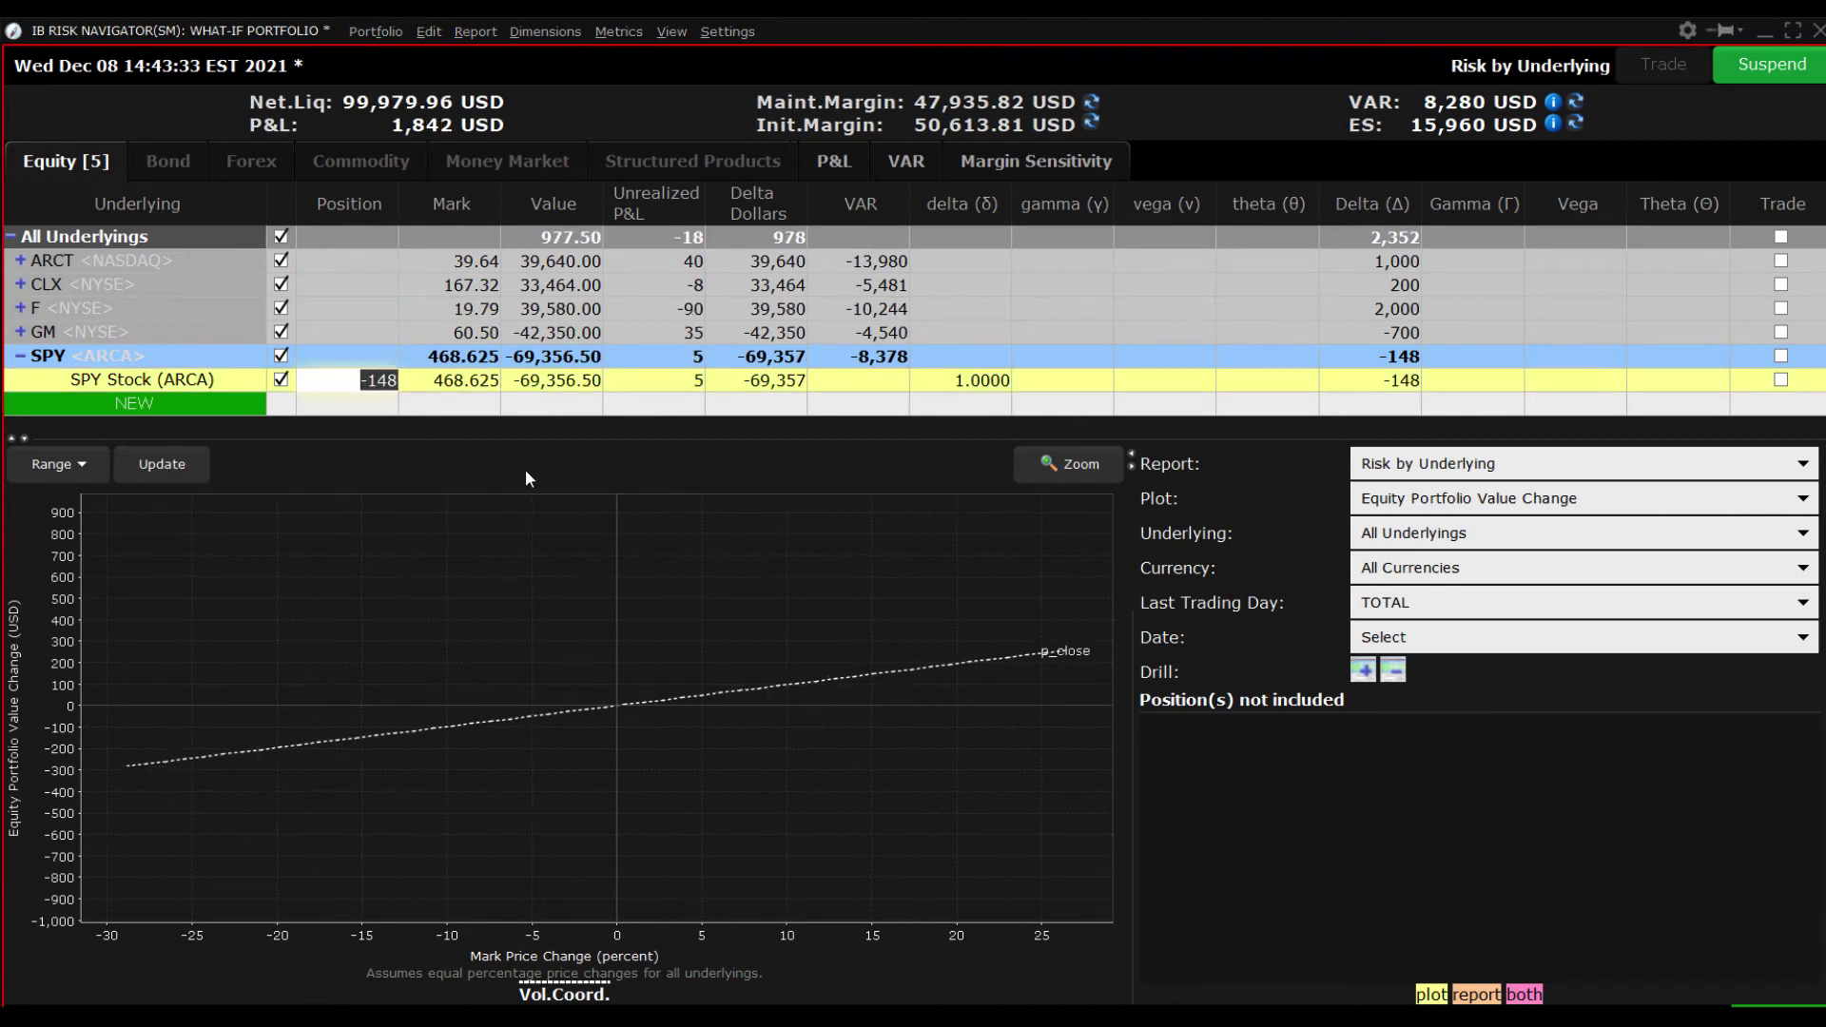
text(-150)
key(Return)
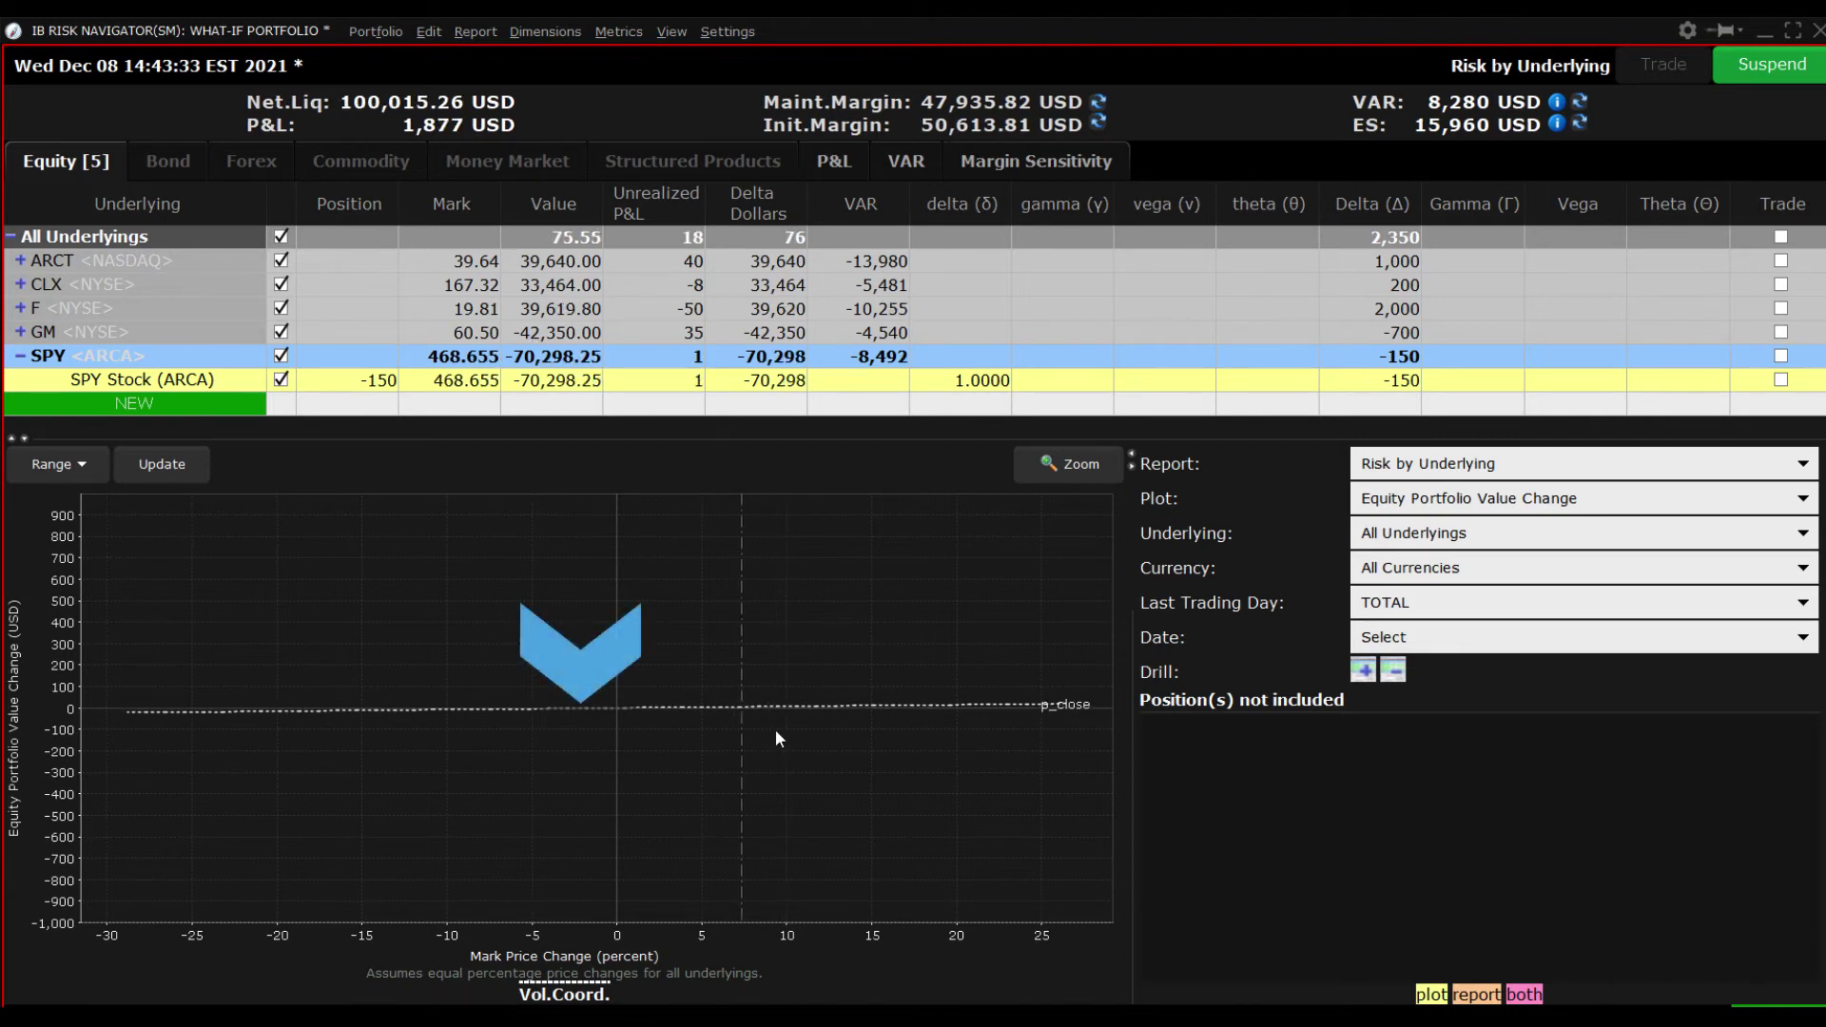
Uncheck the SPY Stock (ARCA) row so total equity returns to 70,331 USD
mouse_move(789, 715)
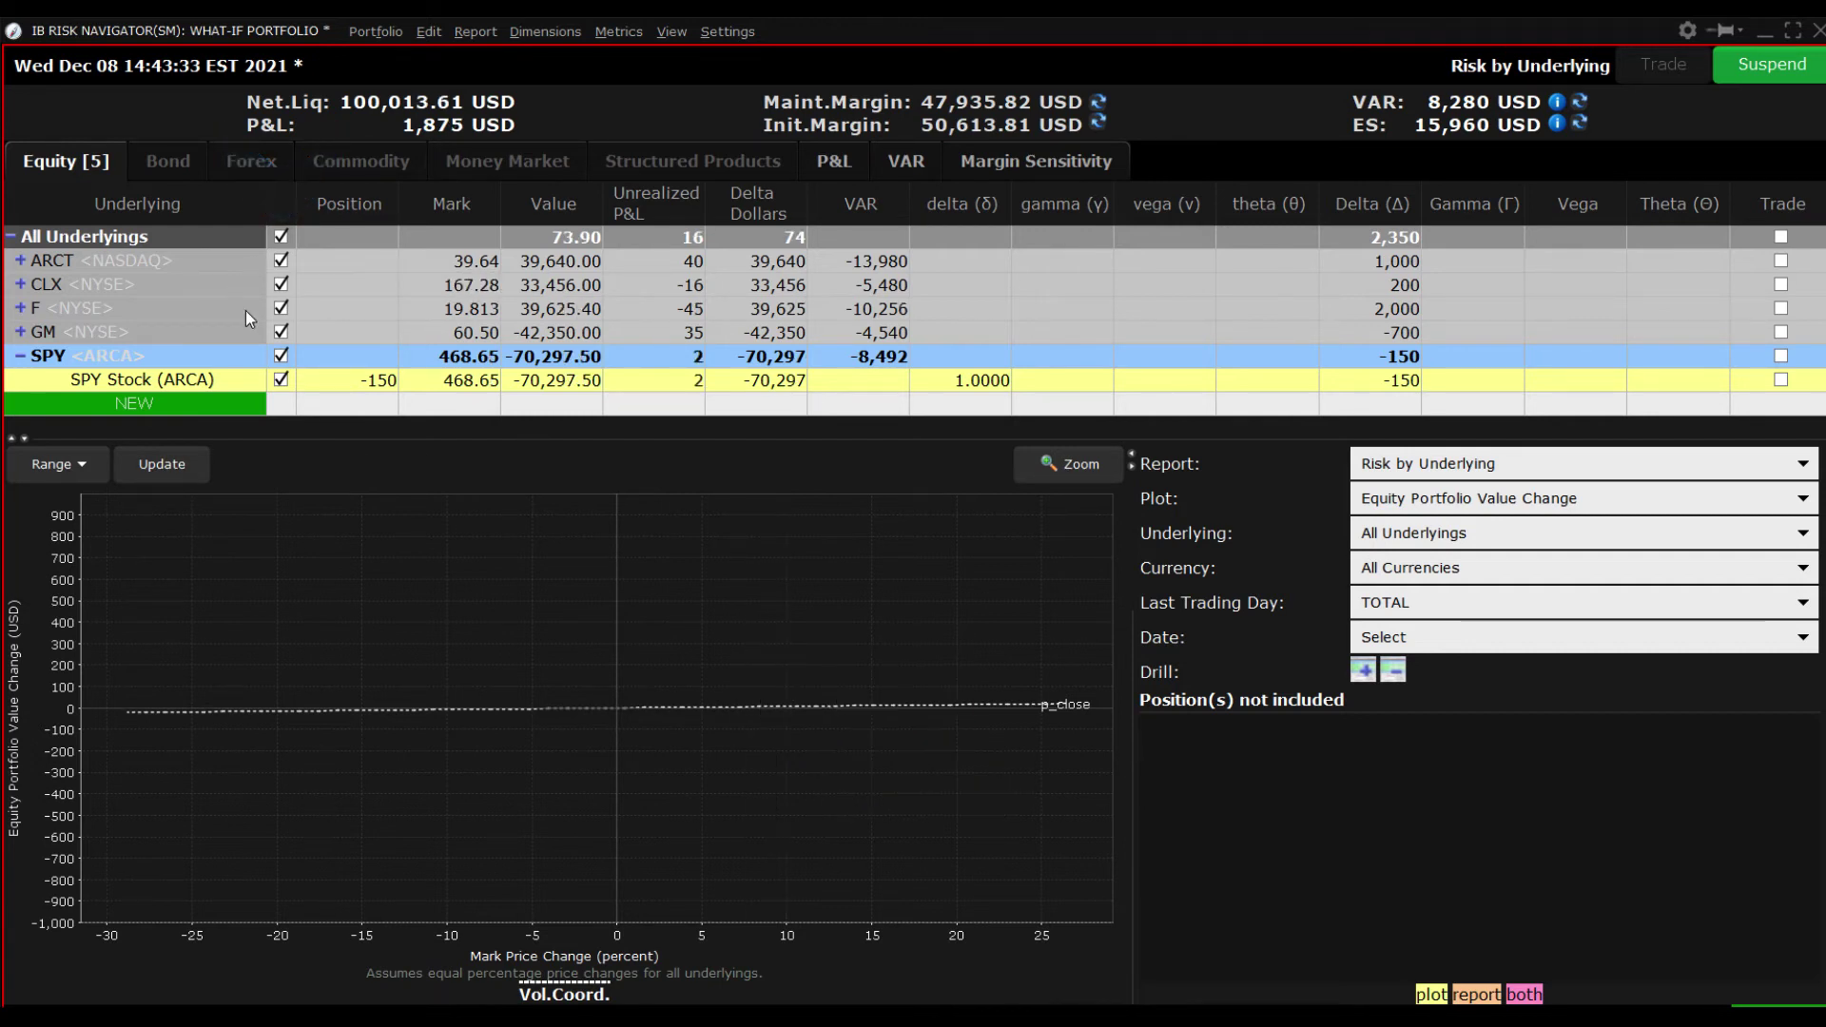
click(281, 380)
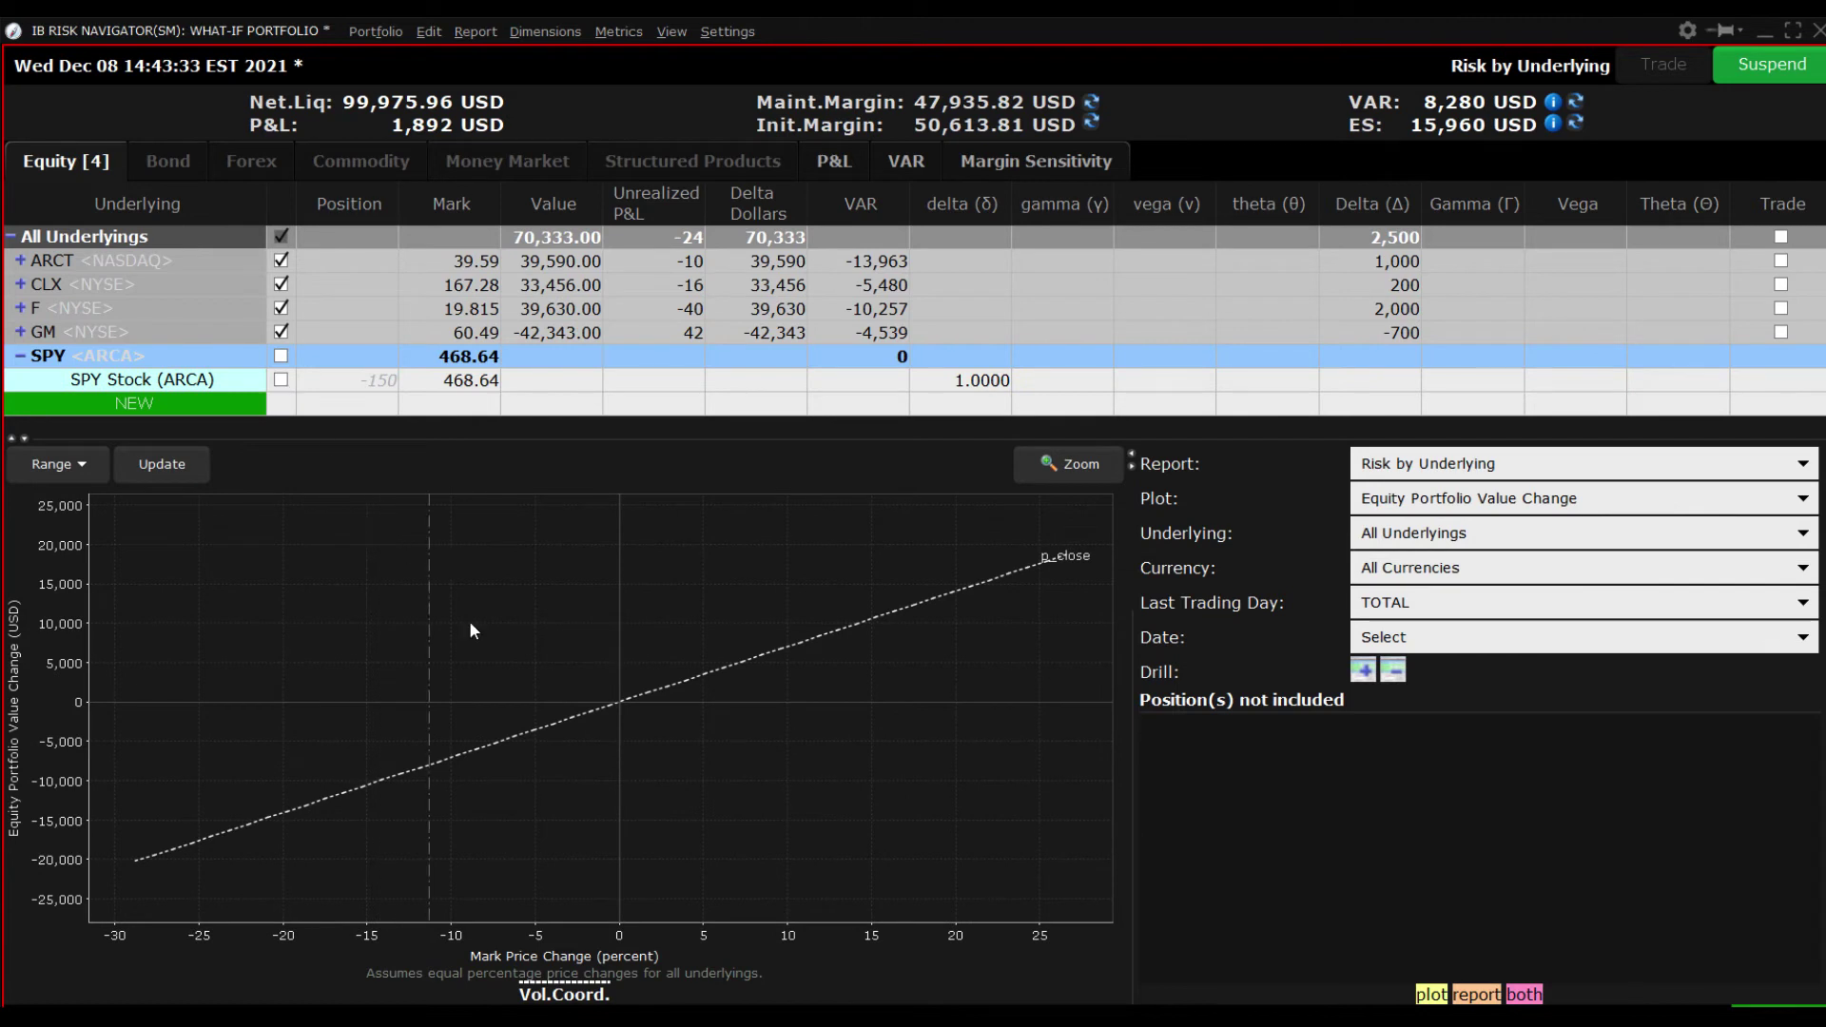
mouse_move(787, 662)
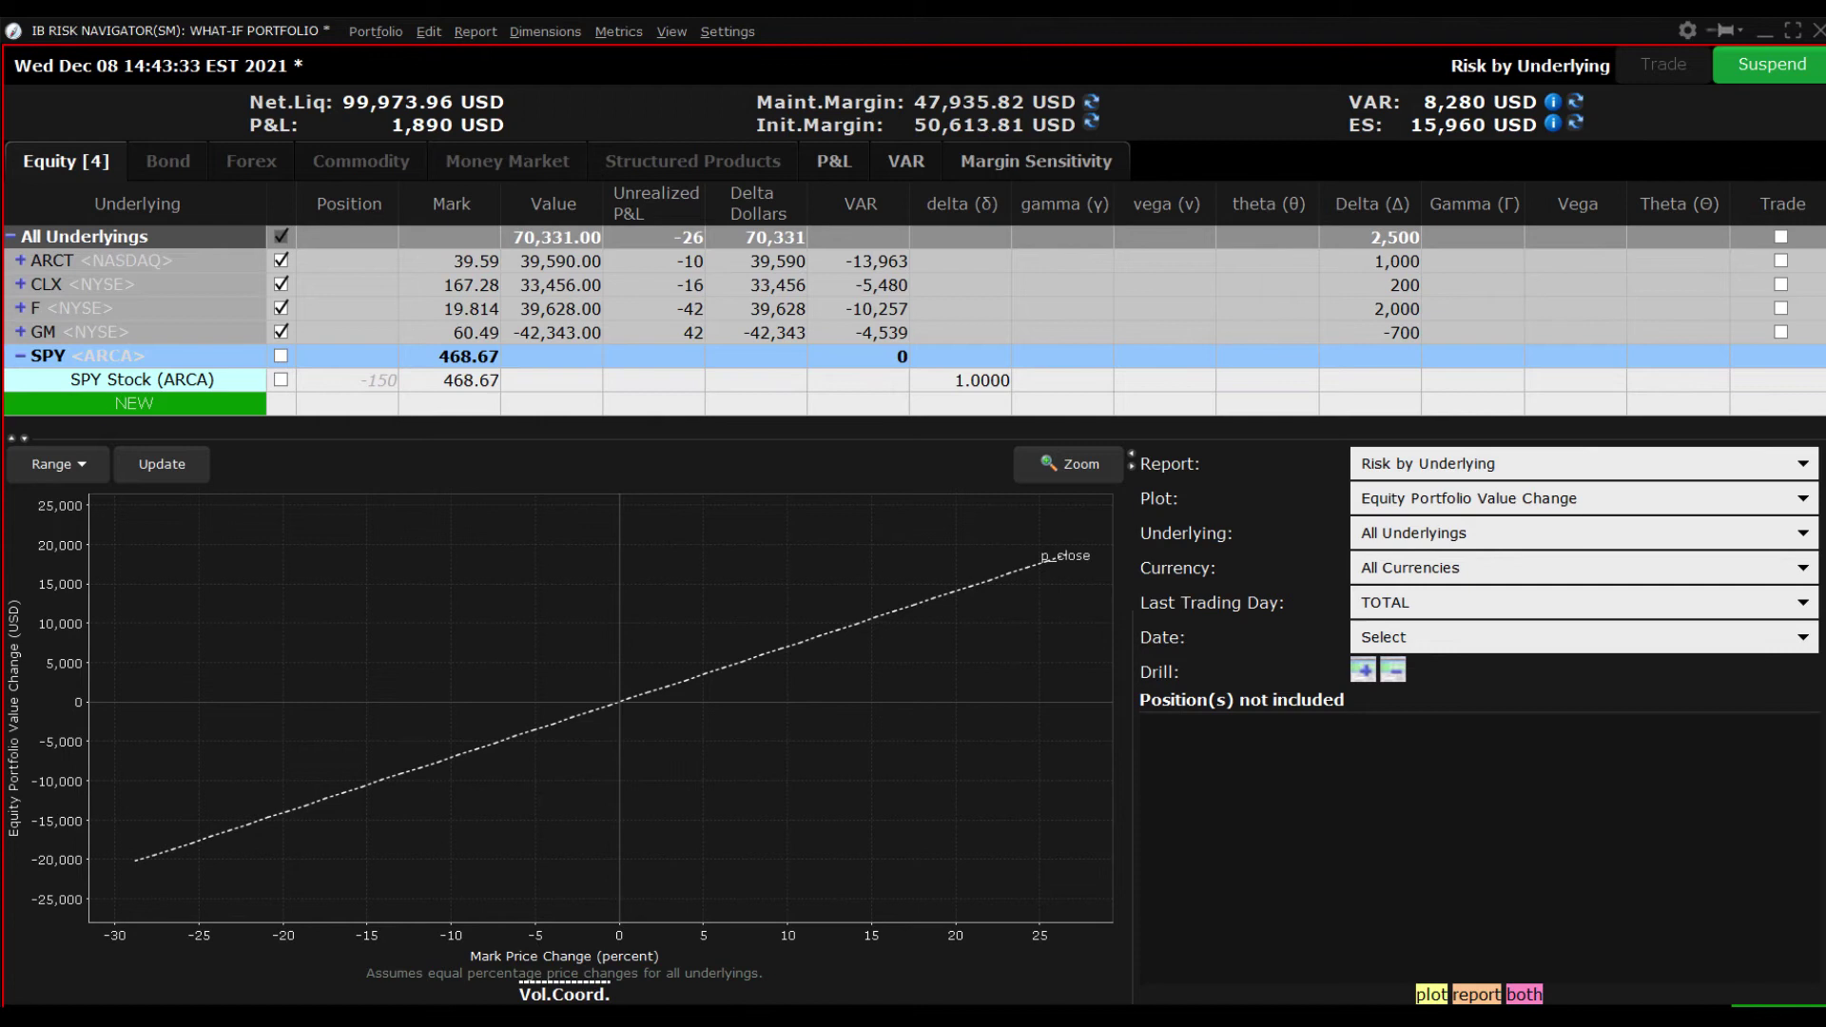
Look up SPY on the NEW row and start an option combination for it
click(101, 405)
text(spy)
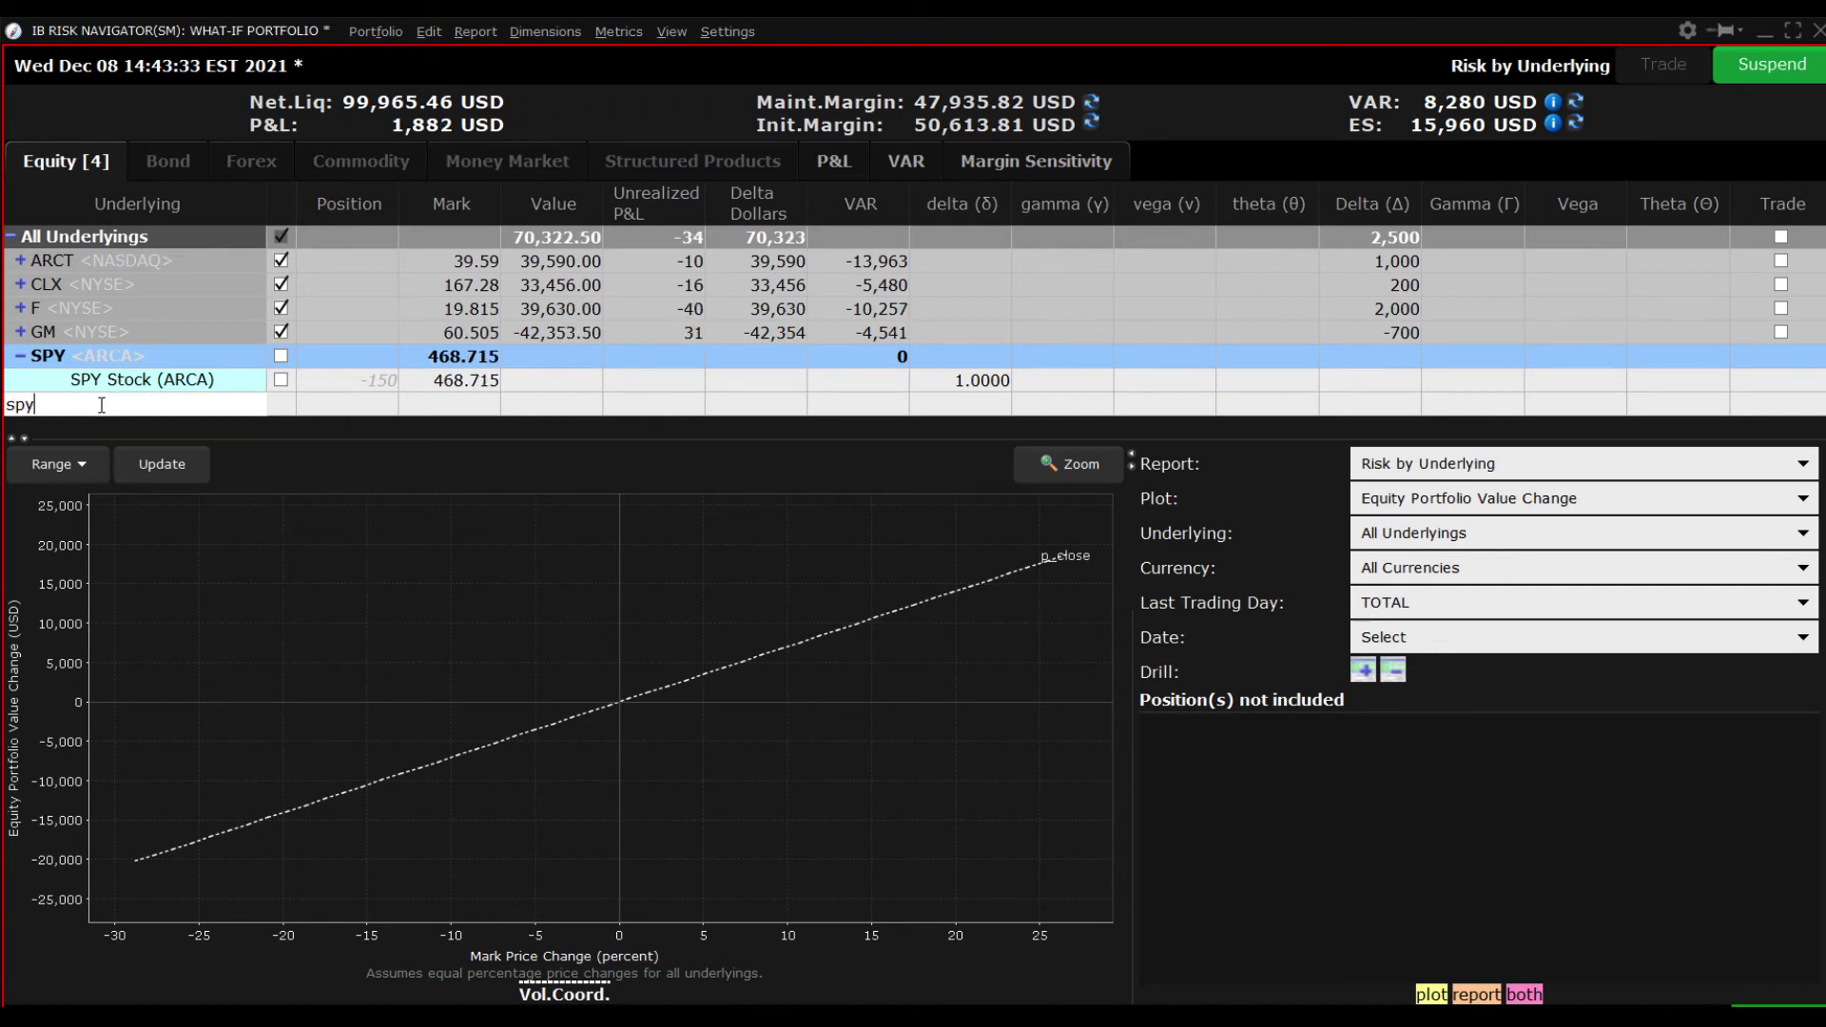
key(Return)
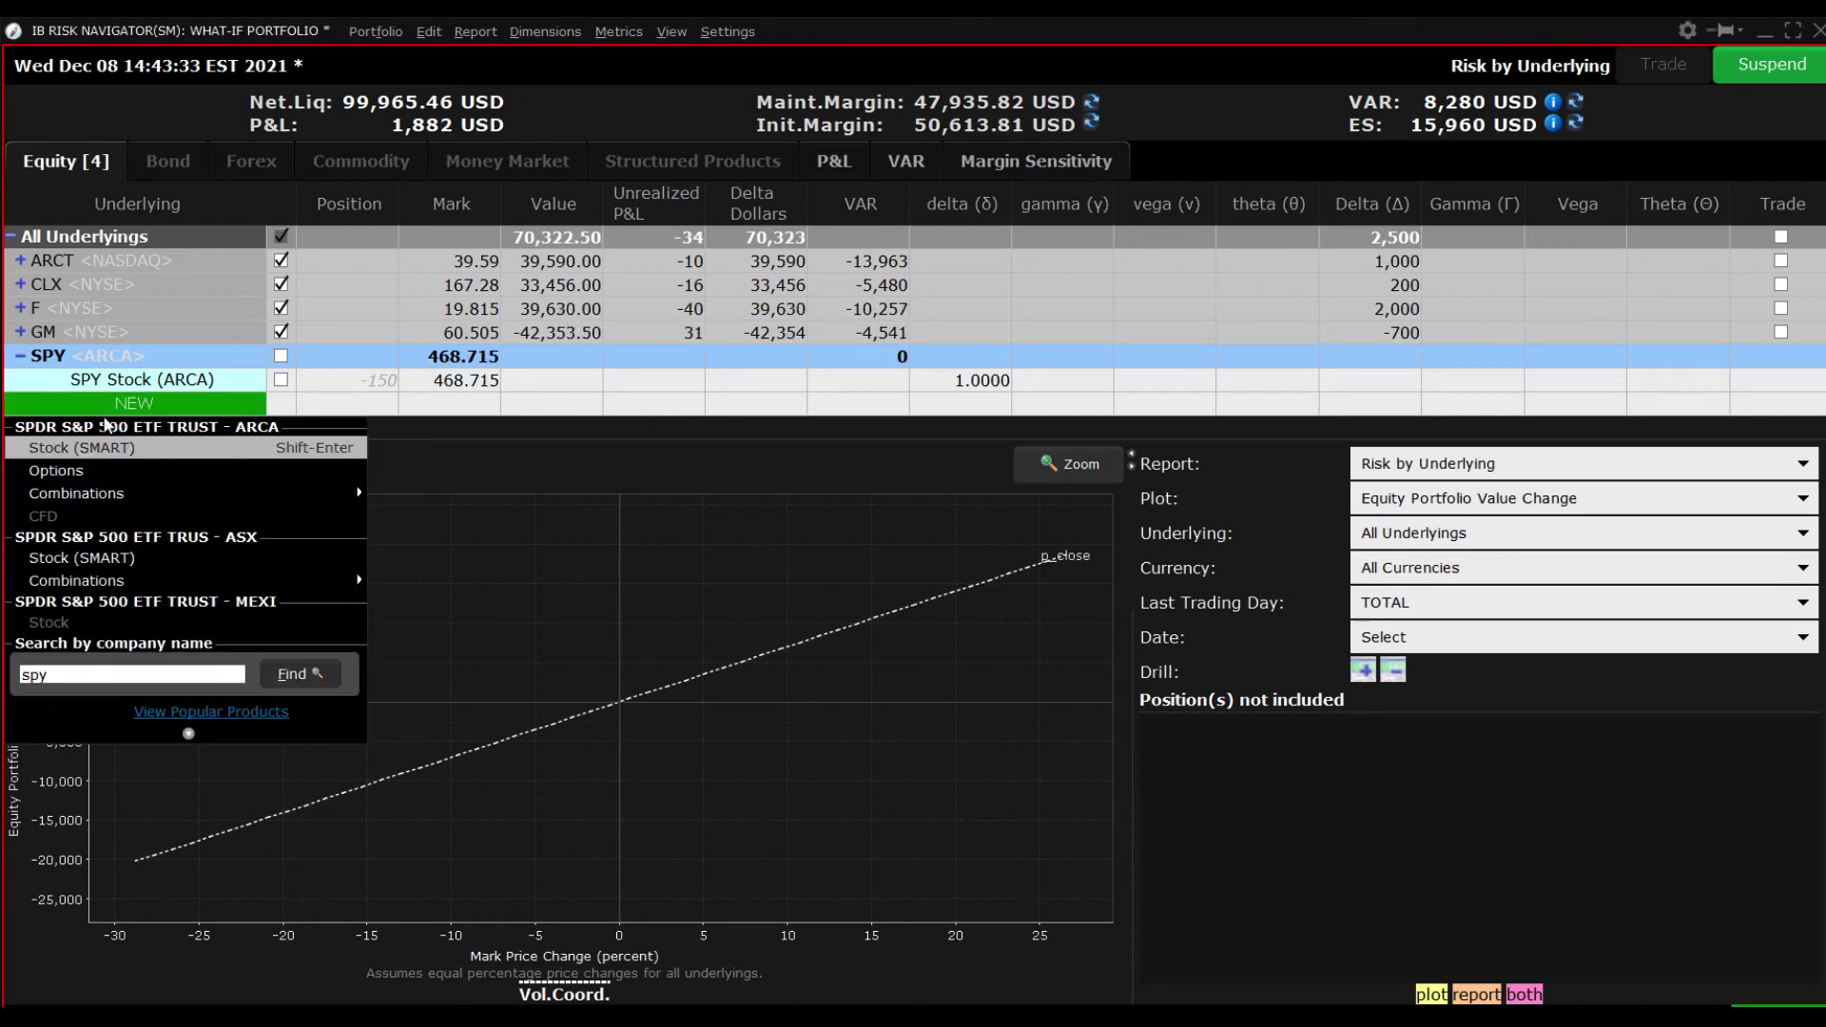
mouse_move(172, 493)
click(421, 494)
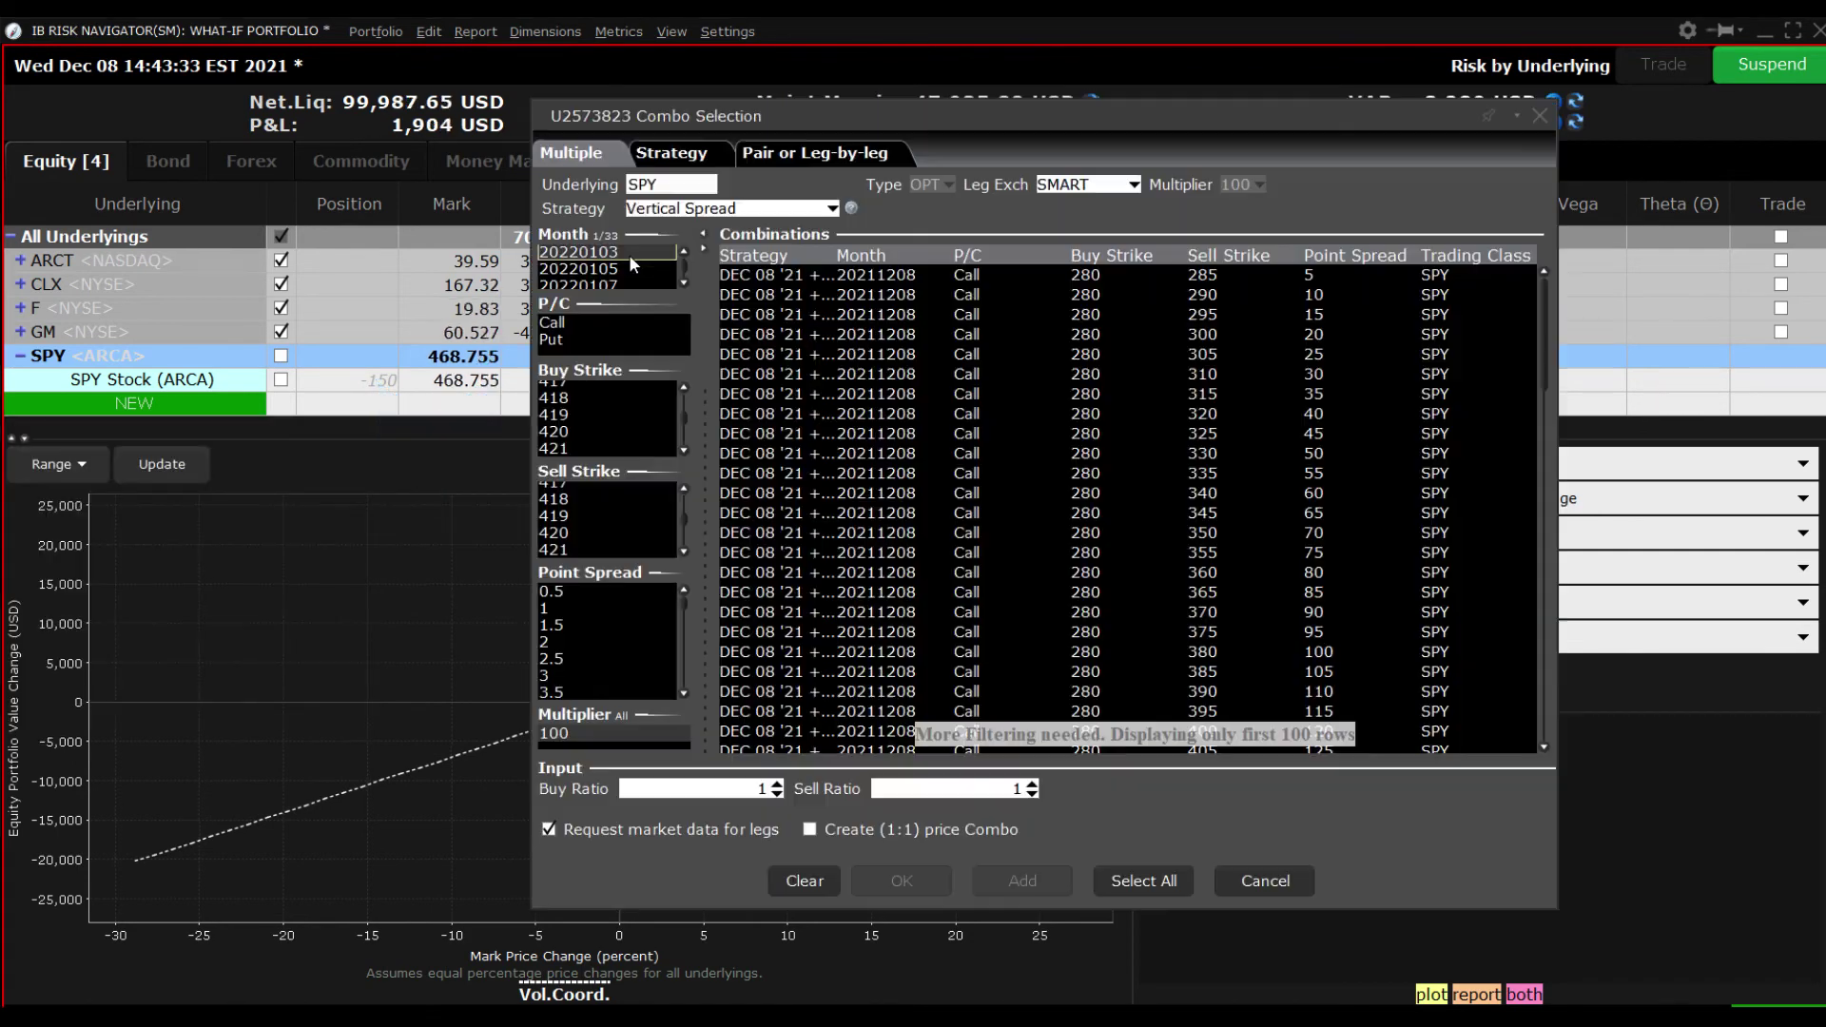
Build a SPY Jan 3 2022 put vertical buying the 435 and selling the 430, and add it
click(575, 337)
click(568, 431)
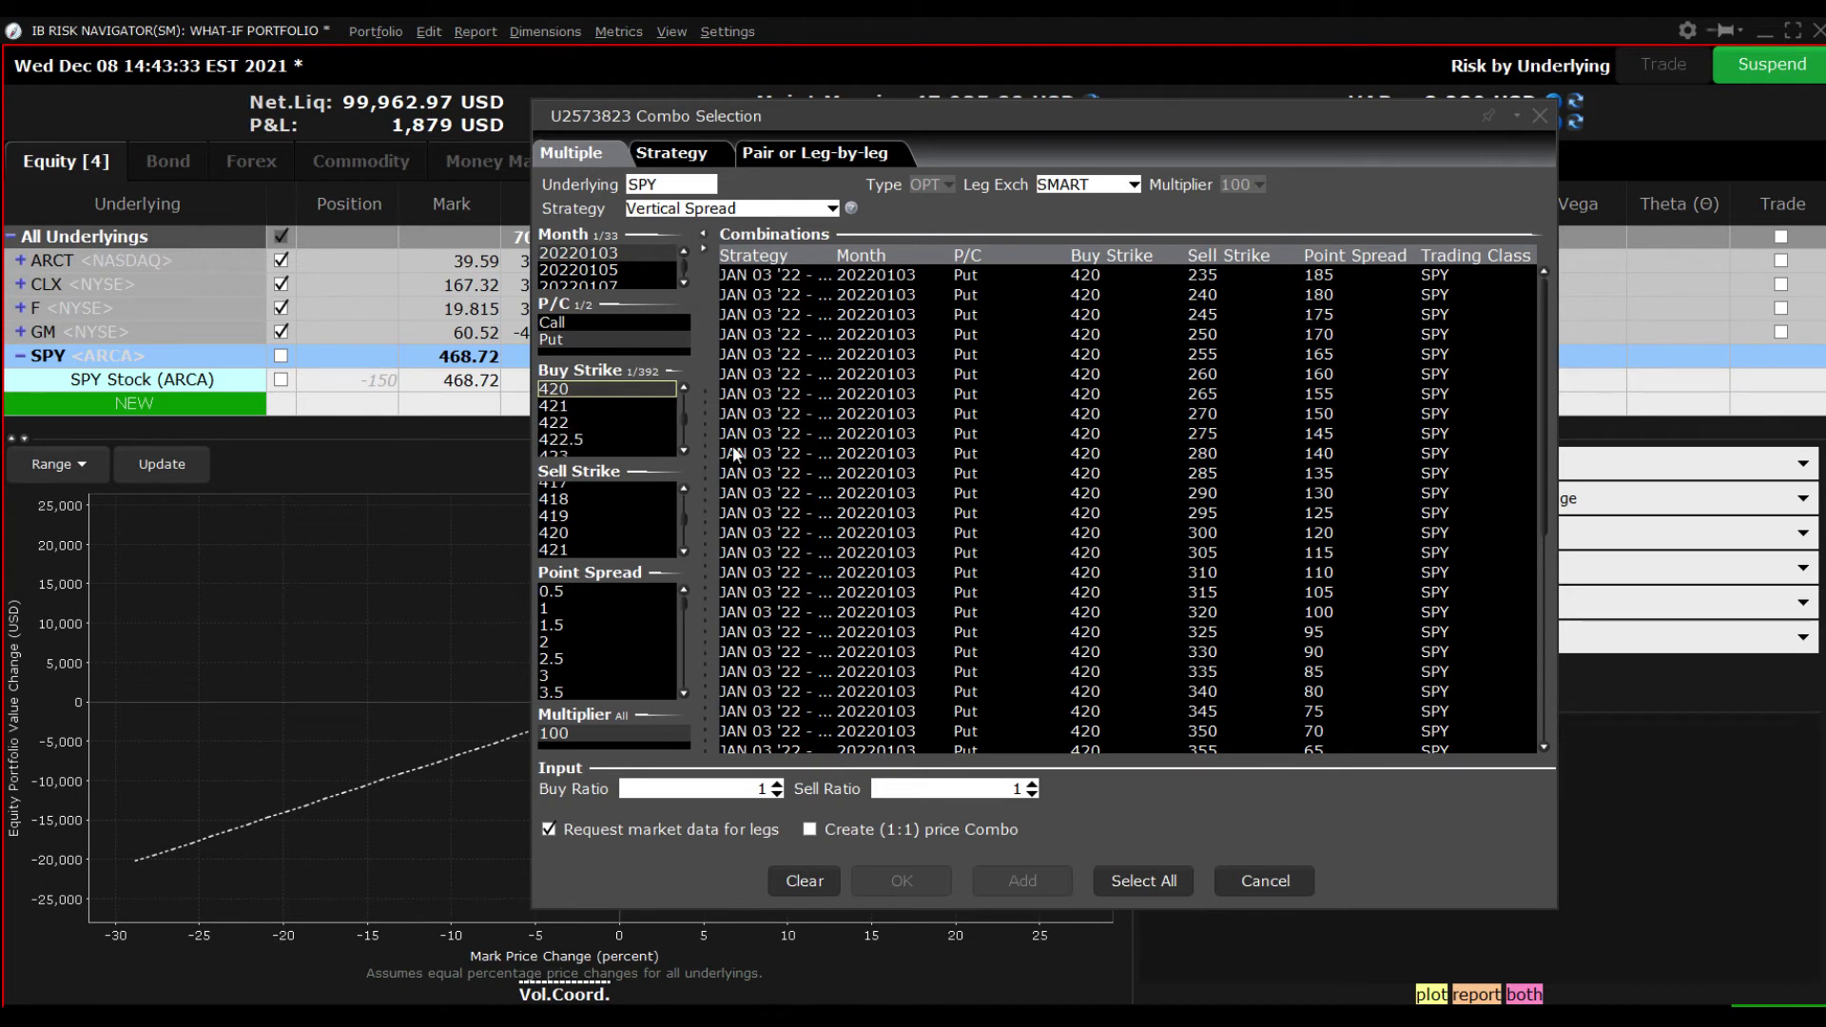
scroll(586, 418, down, 5)
click(586, 411)
scroll(683, 550, down, 4)
click(570, 526)
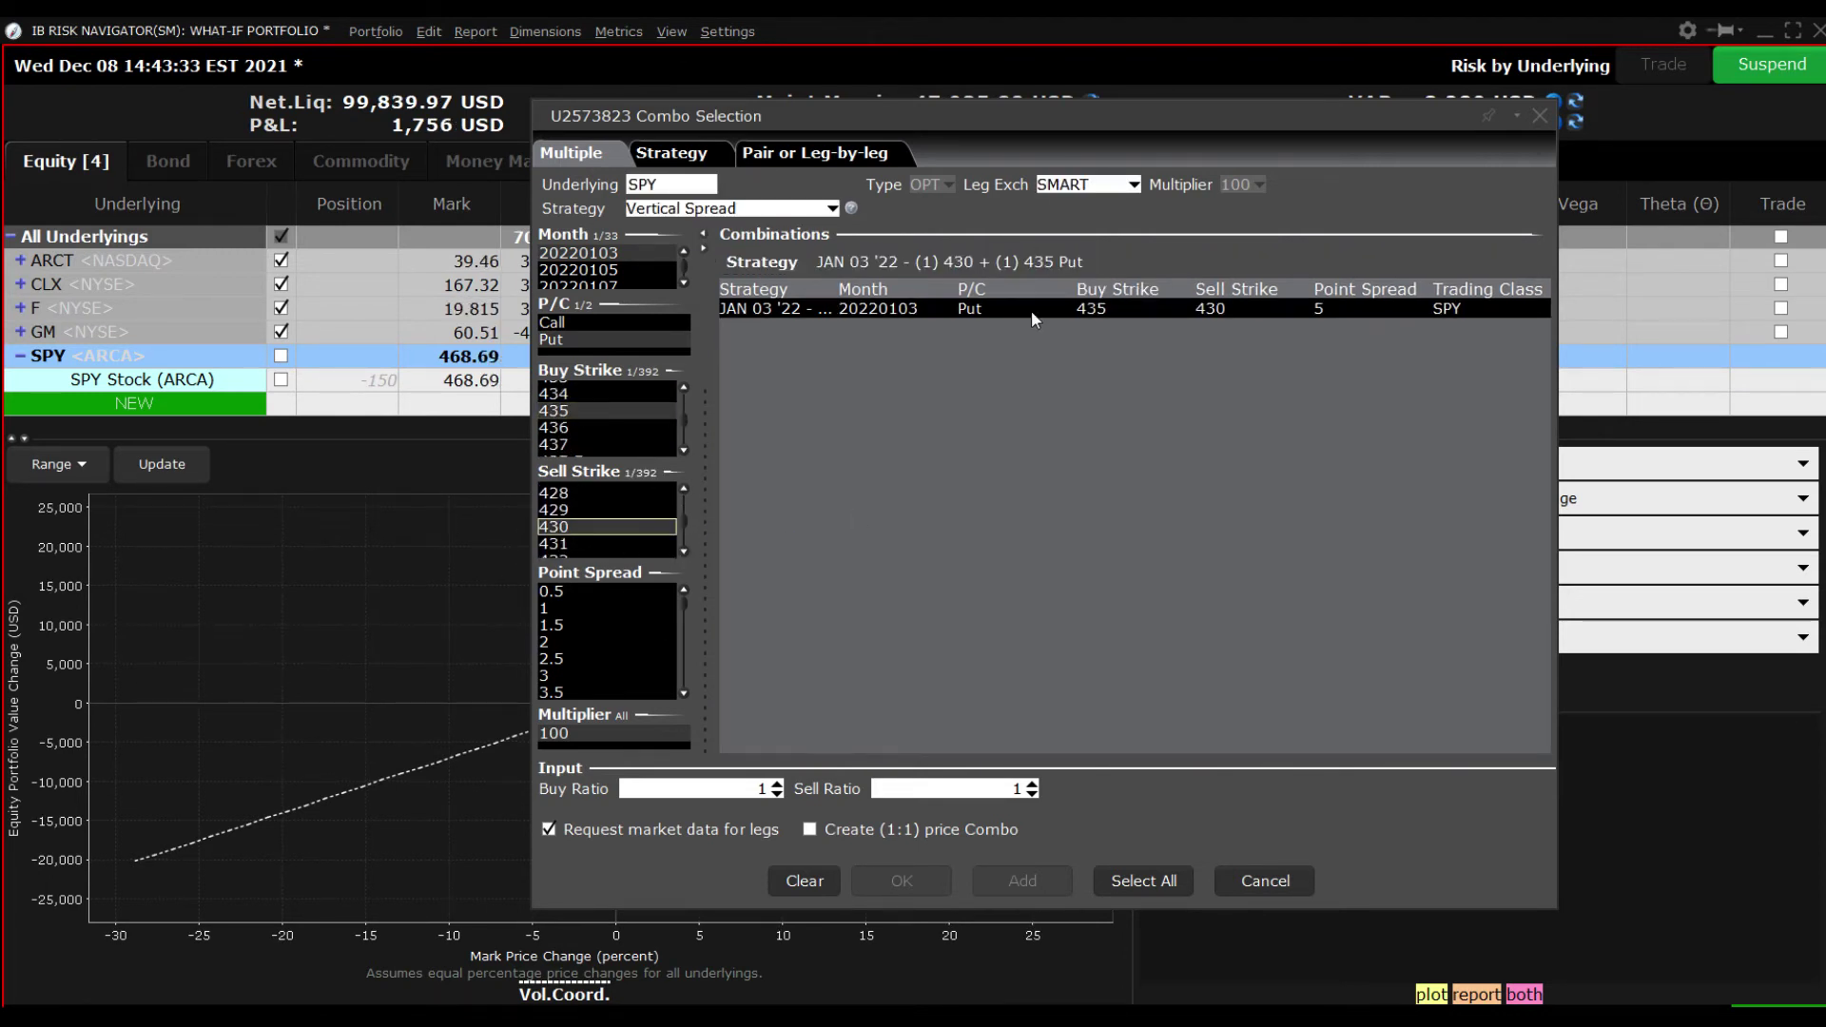
click(1030, 879)
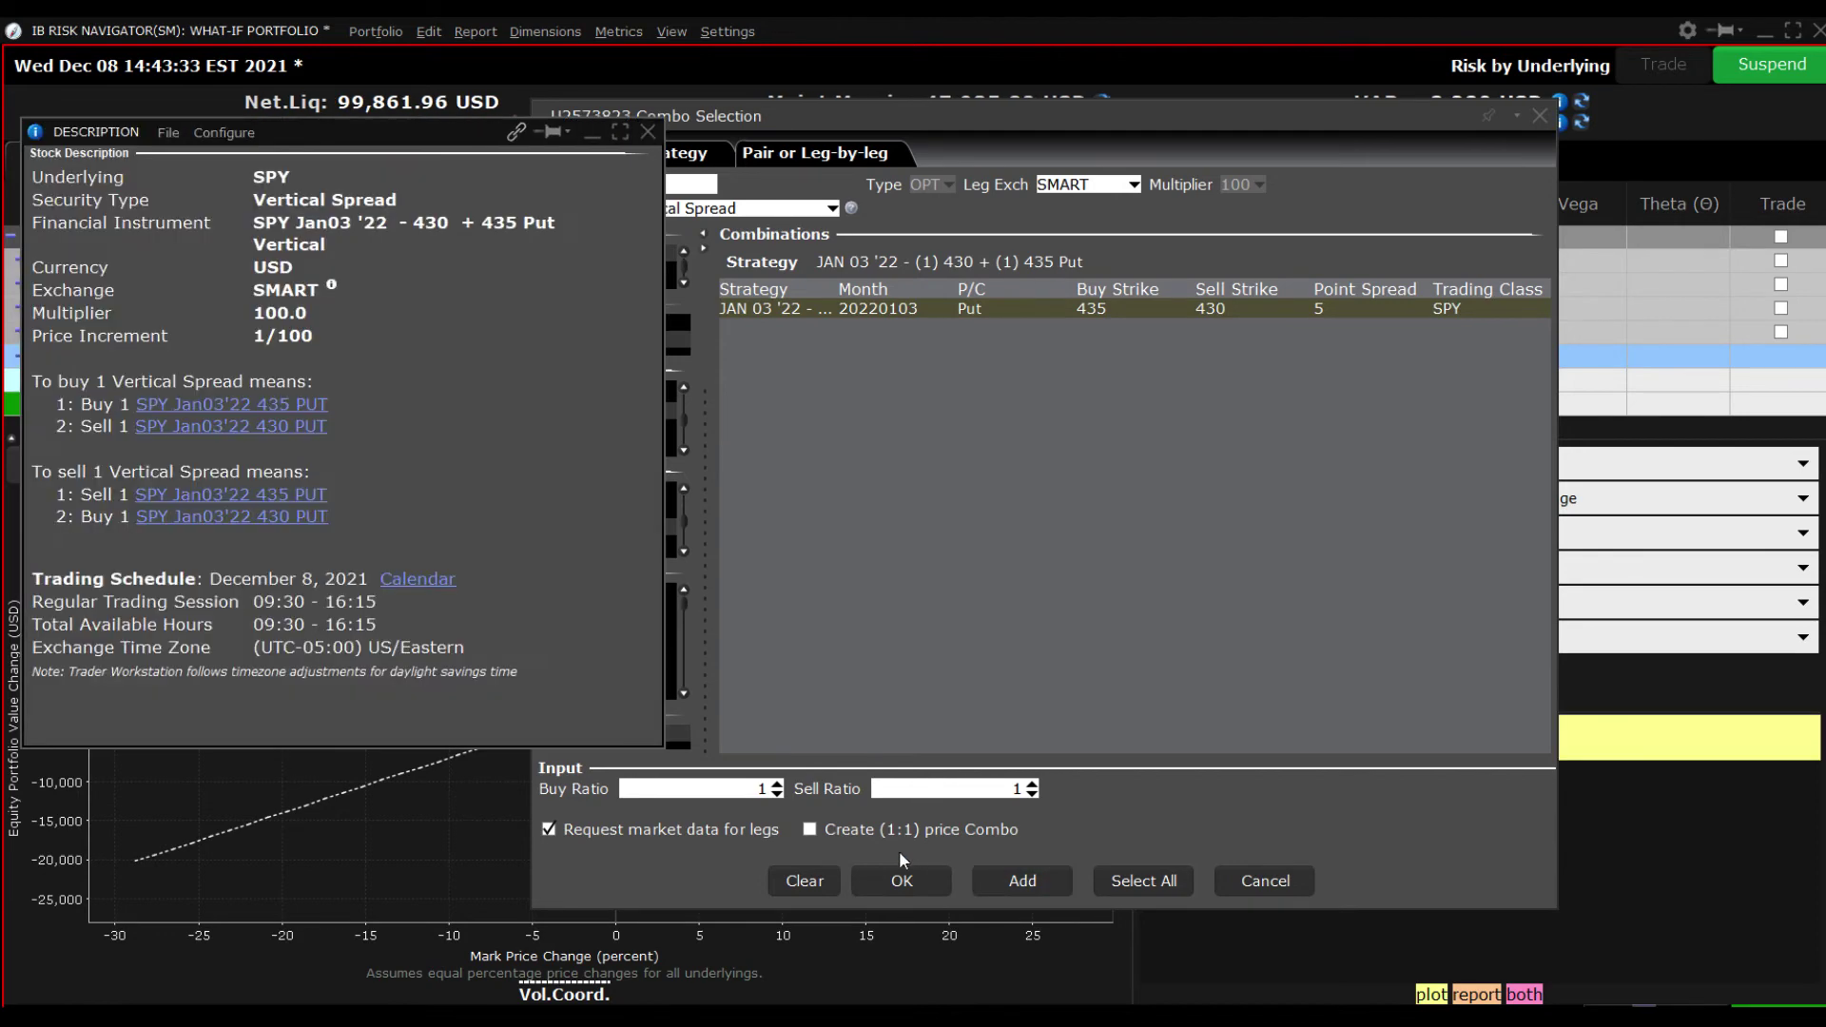
click(909, 881)
click(648, 133)
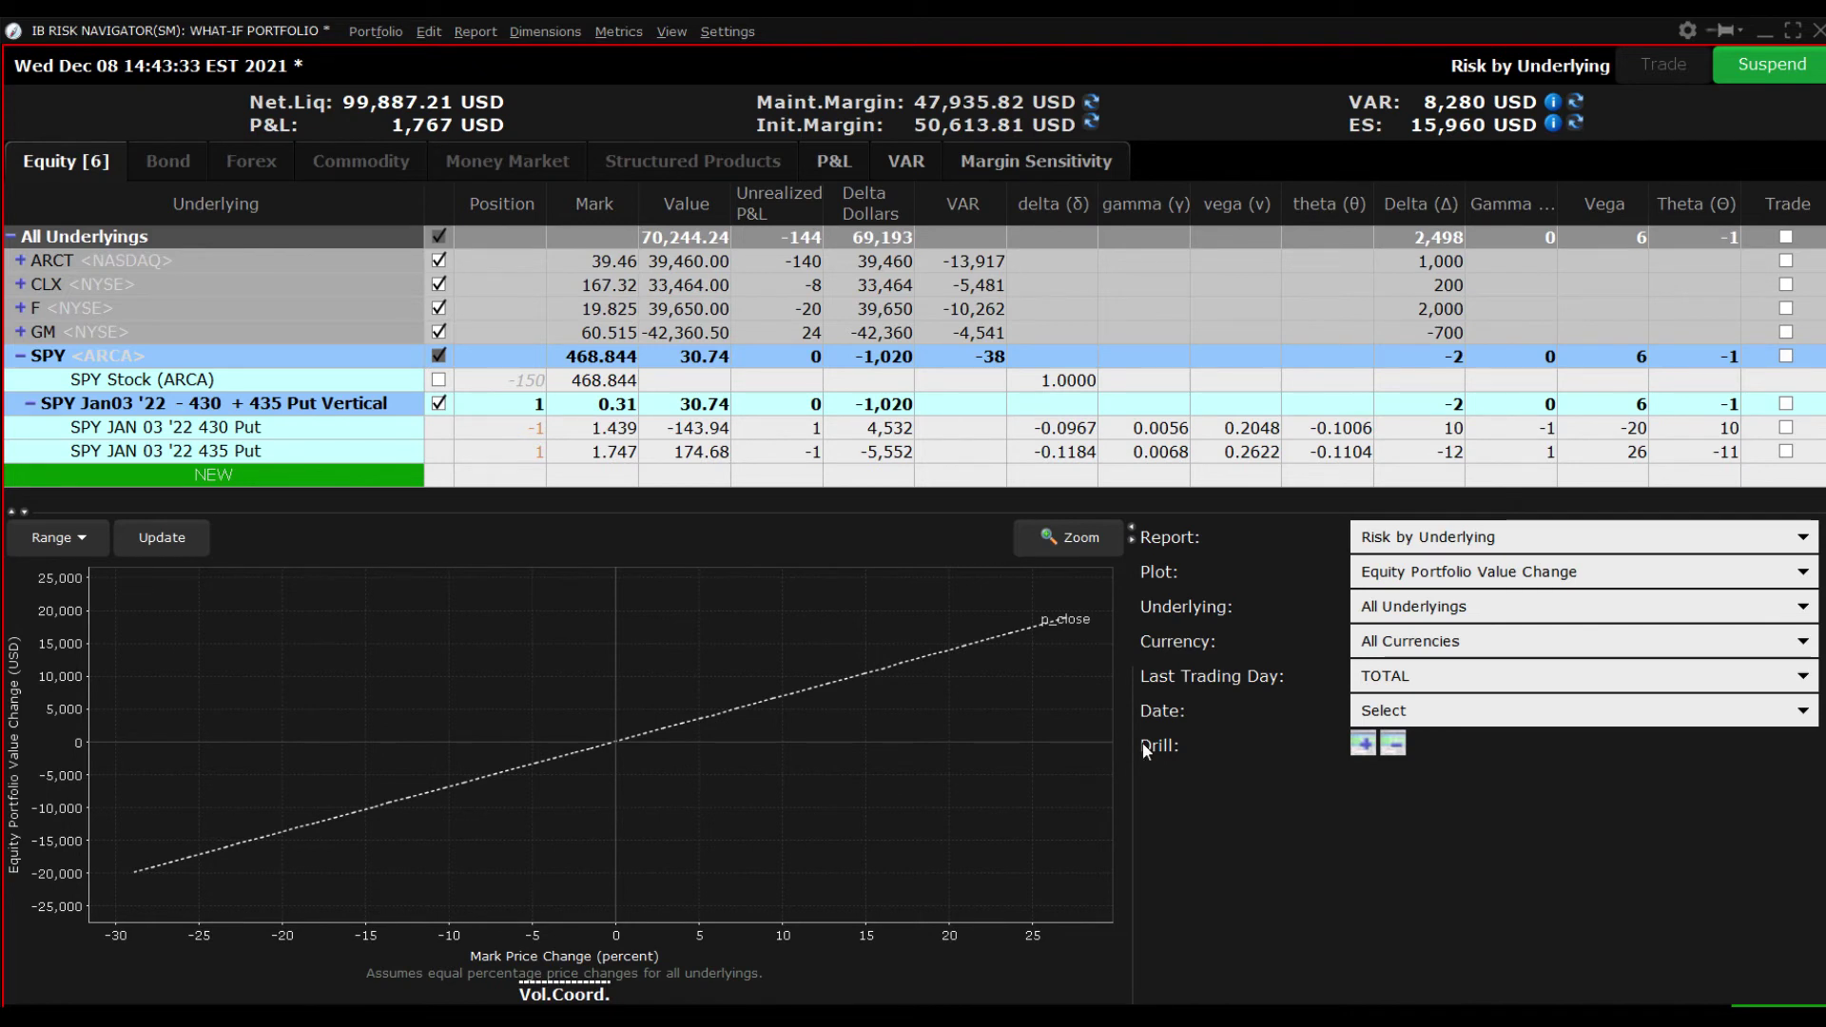
Set the report's Underlying to SPY <ARCA> so only SPY is charted
mouse_move(1057, 767)
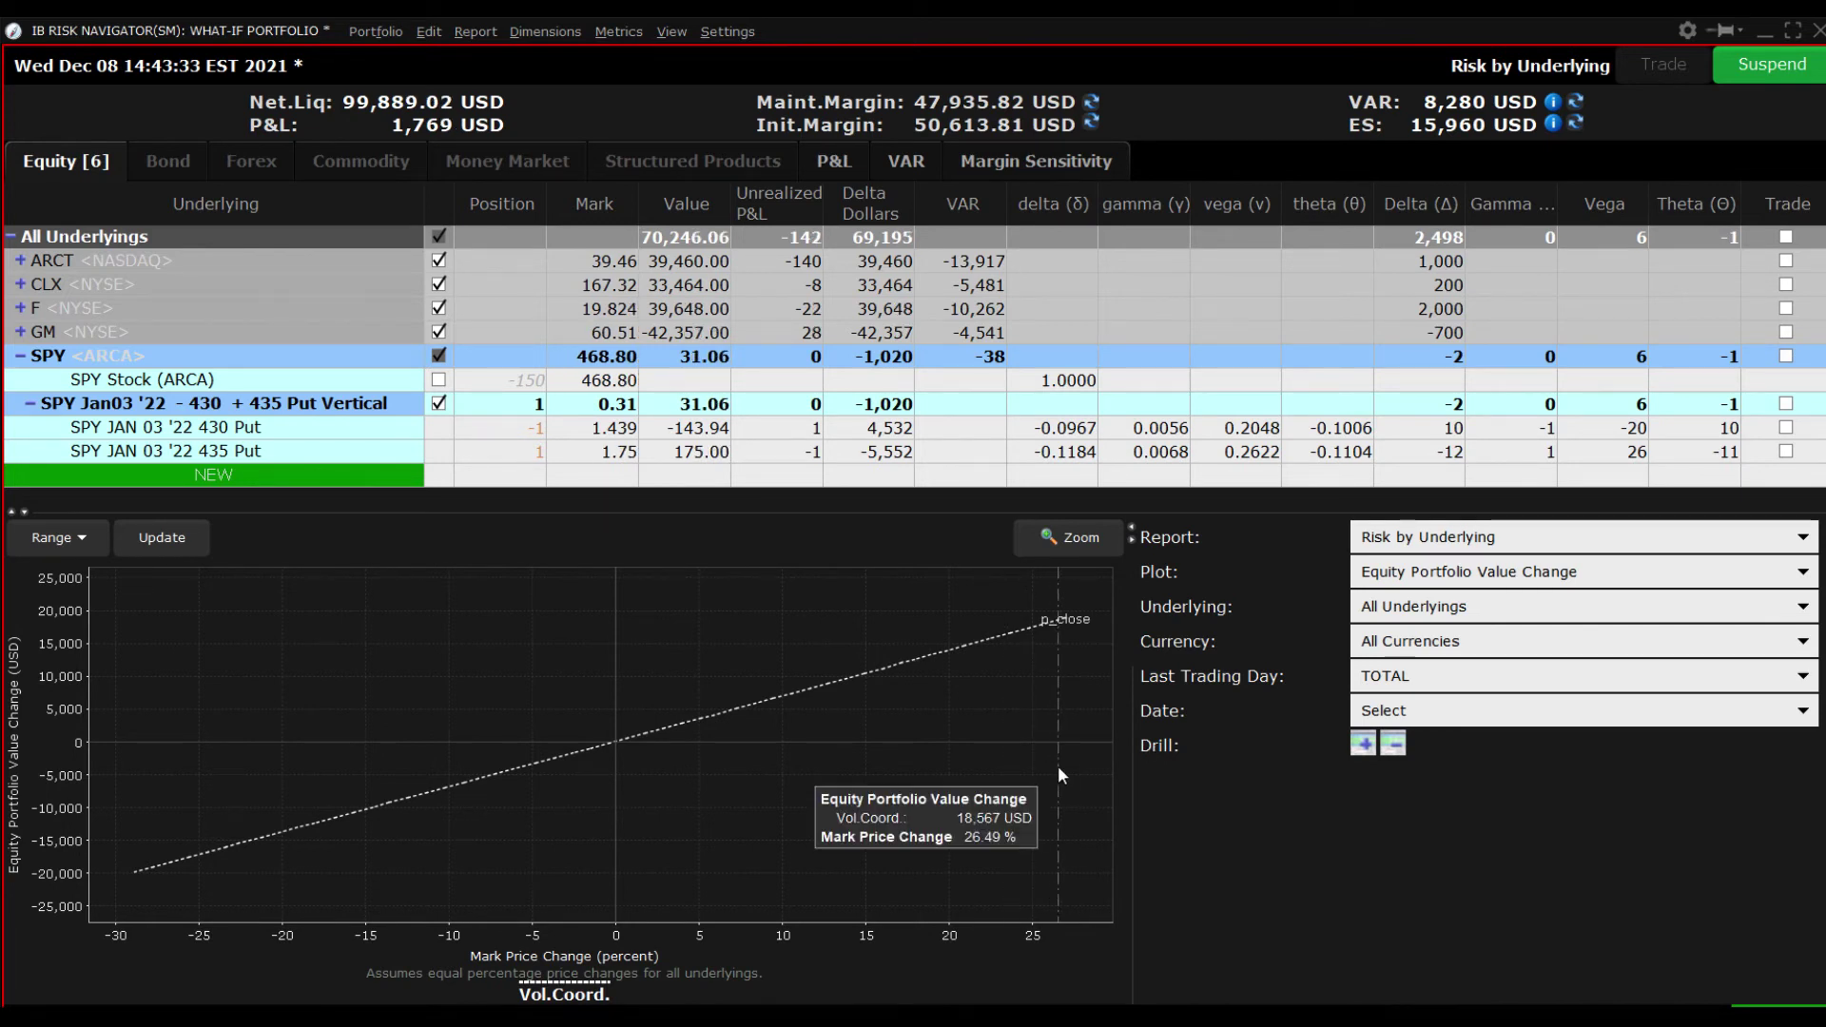
click(1456, 607)
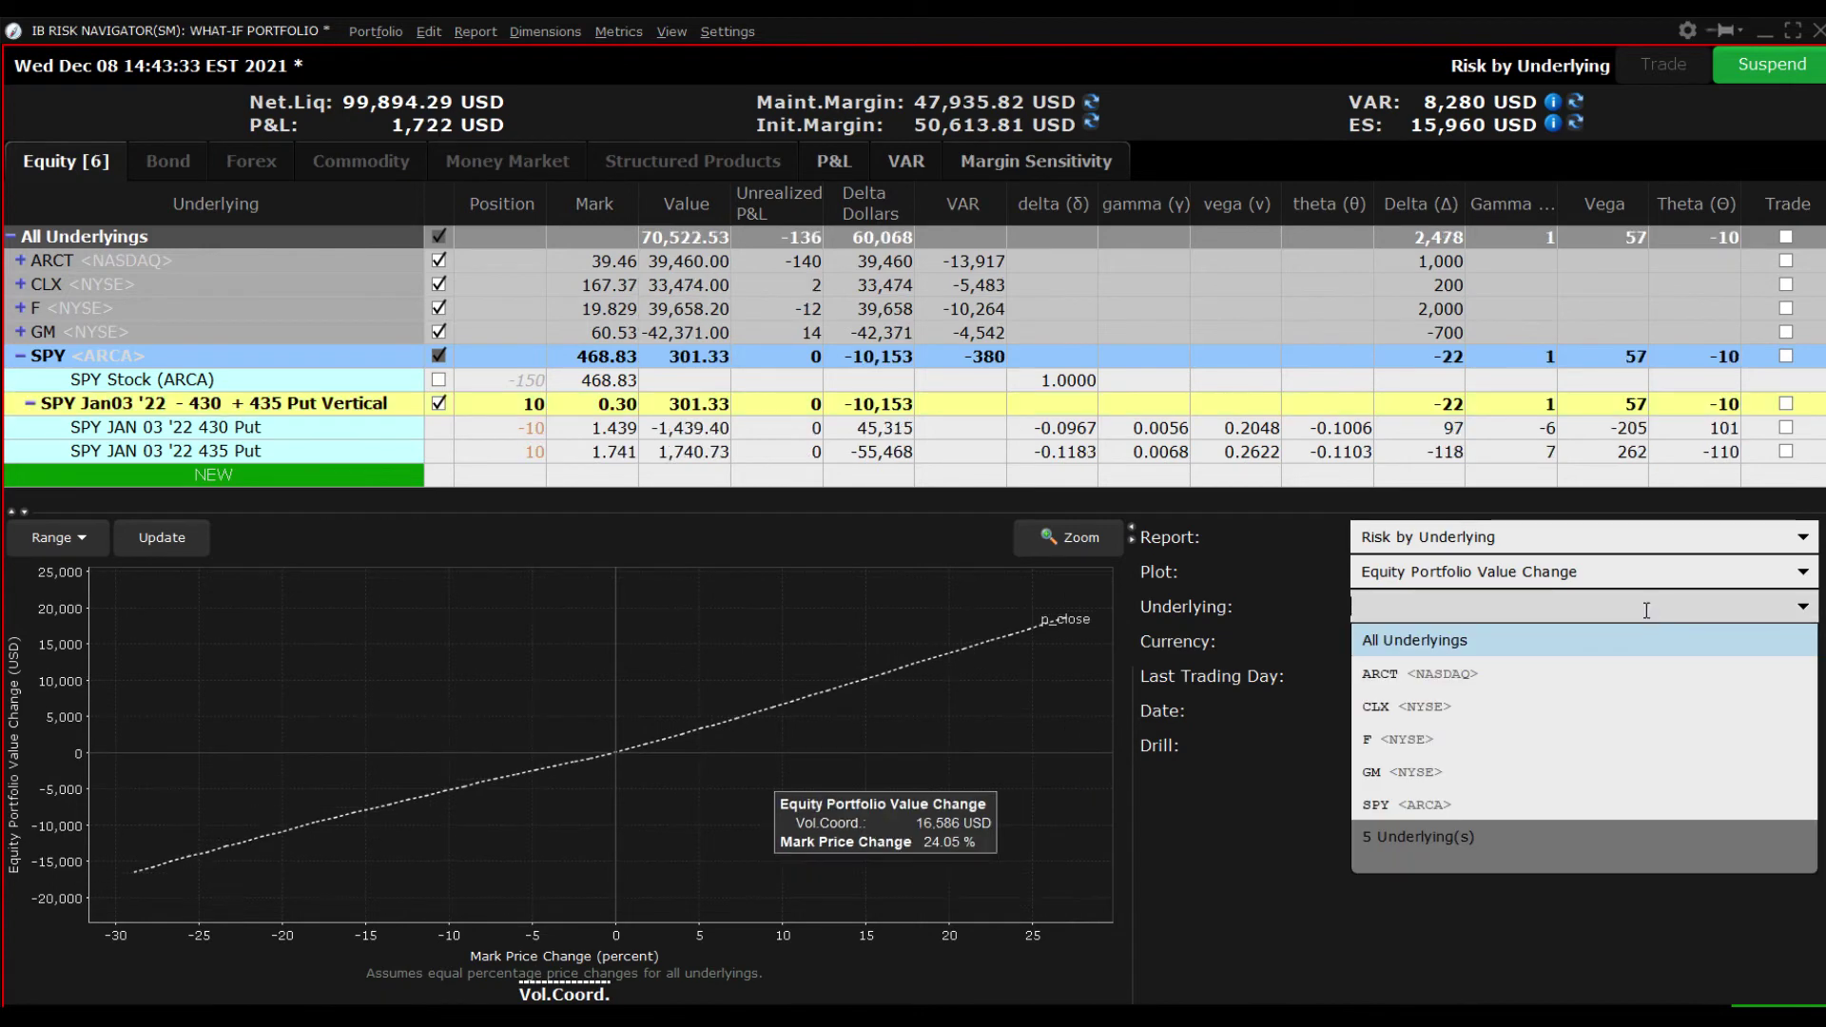
click(1454, 807)
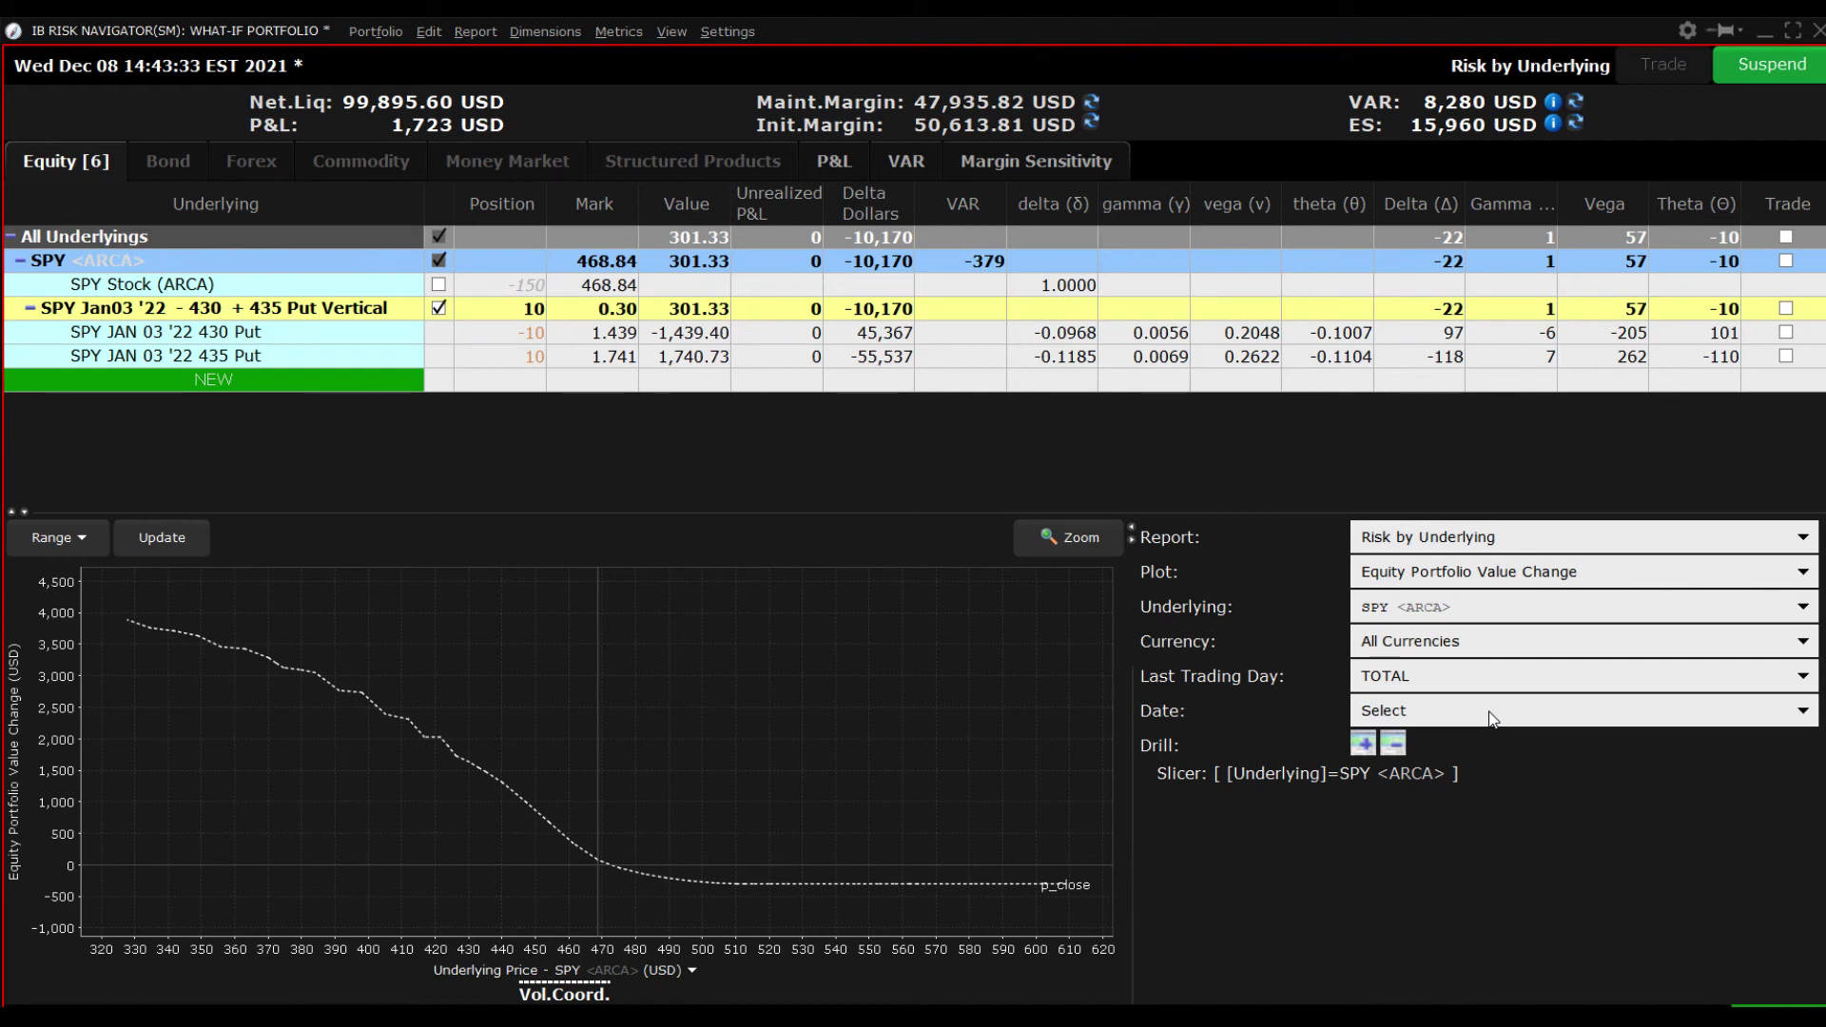
Add a 2022-01-03 date-scenario curve to the SPY chart
click(1492, 718)
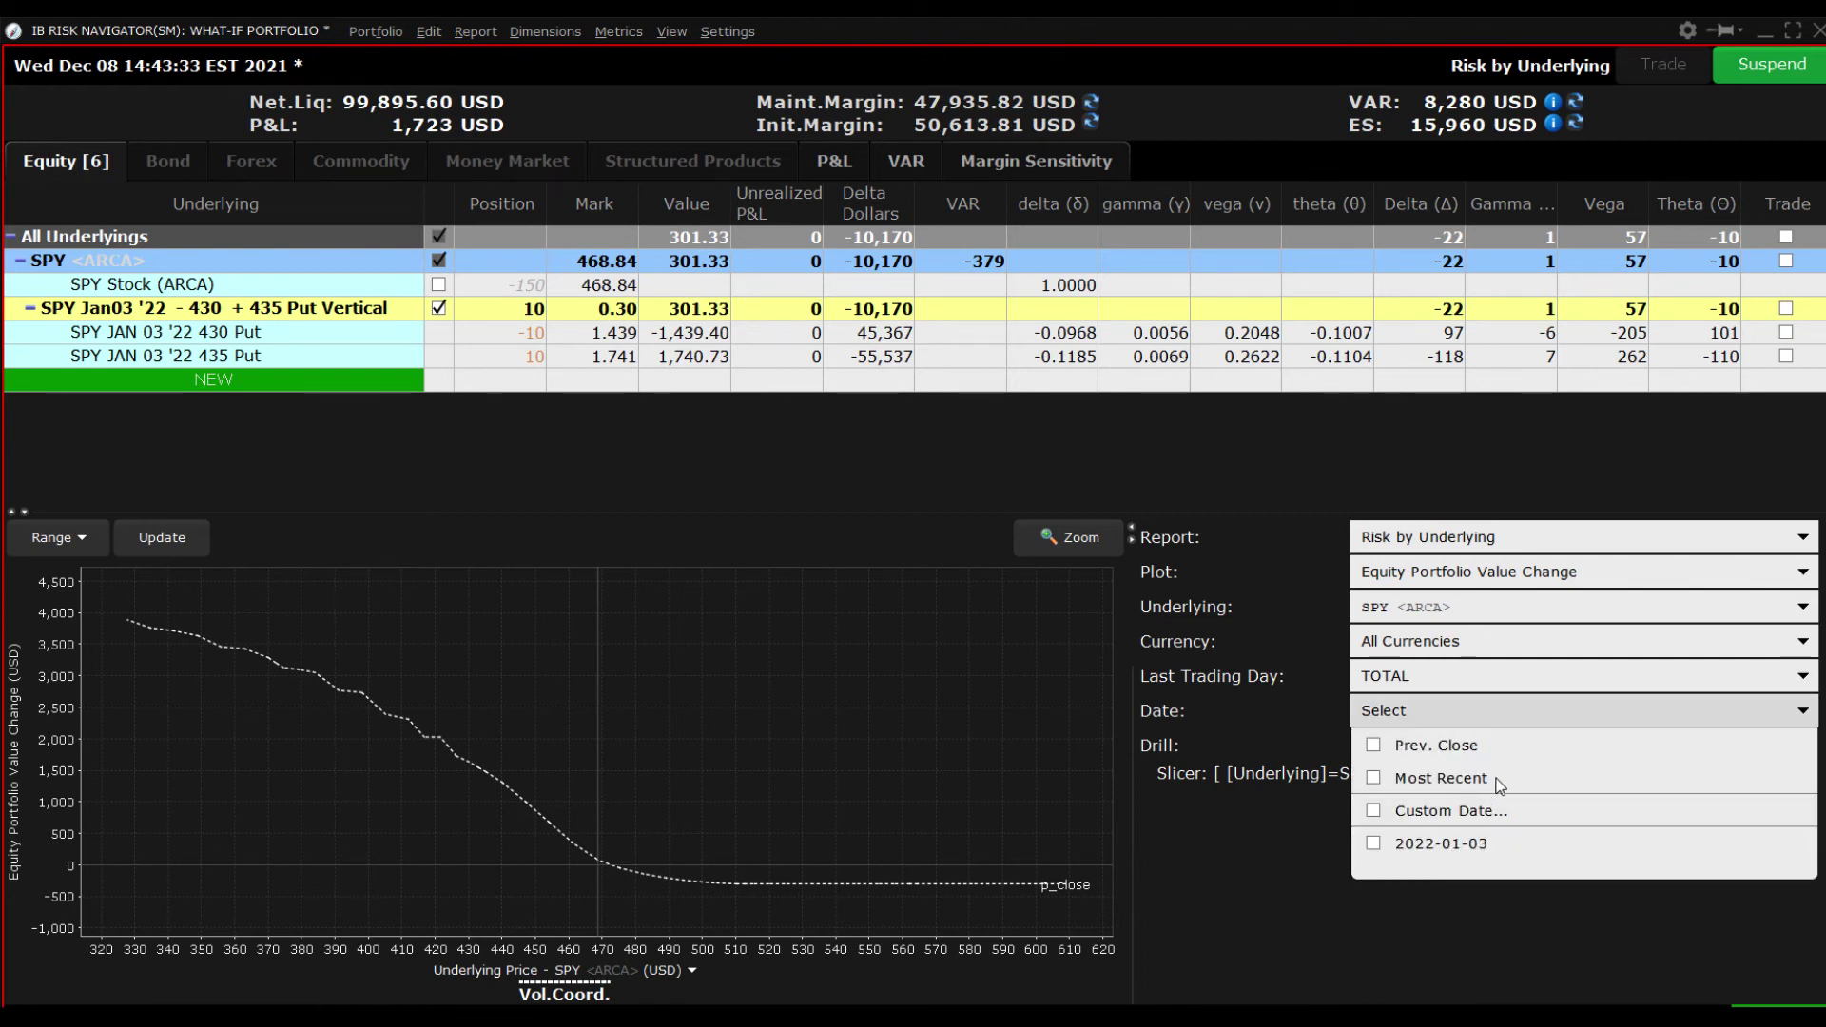
click(1500, 855)
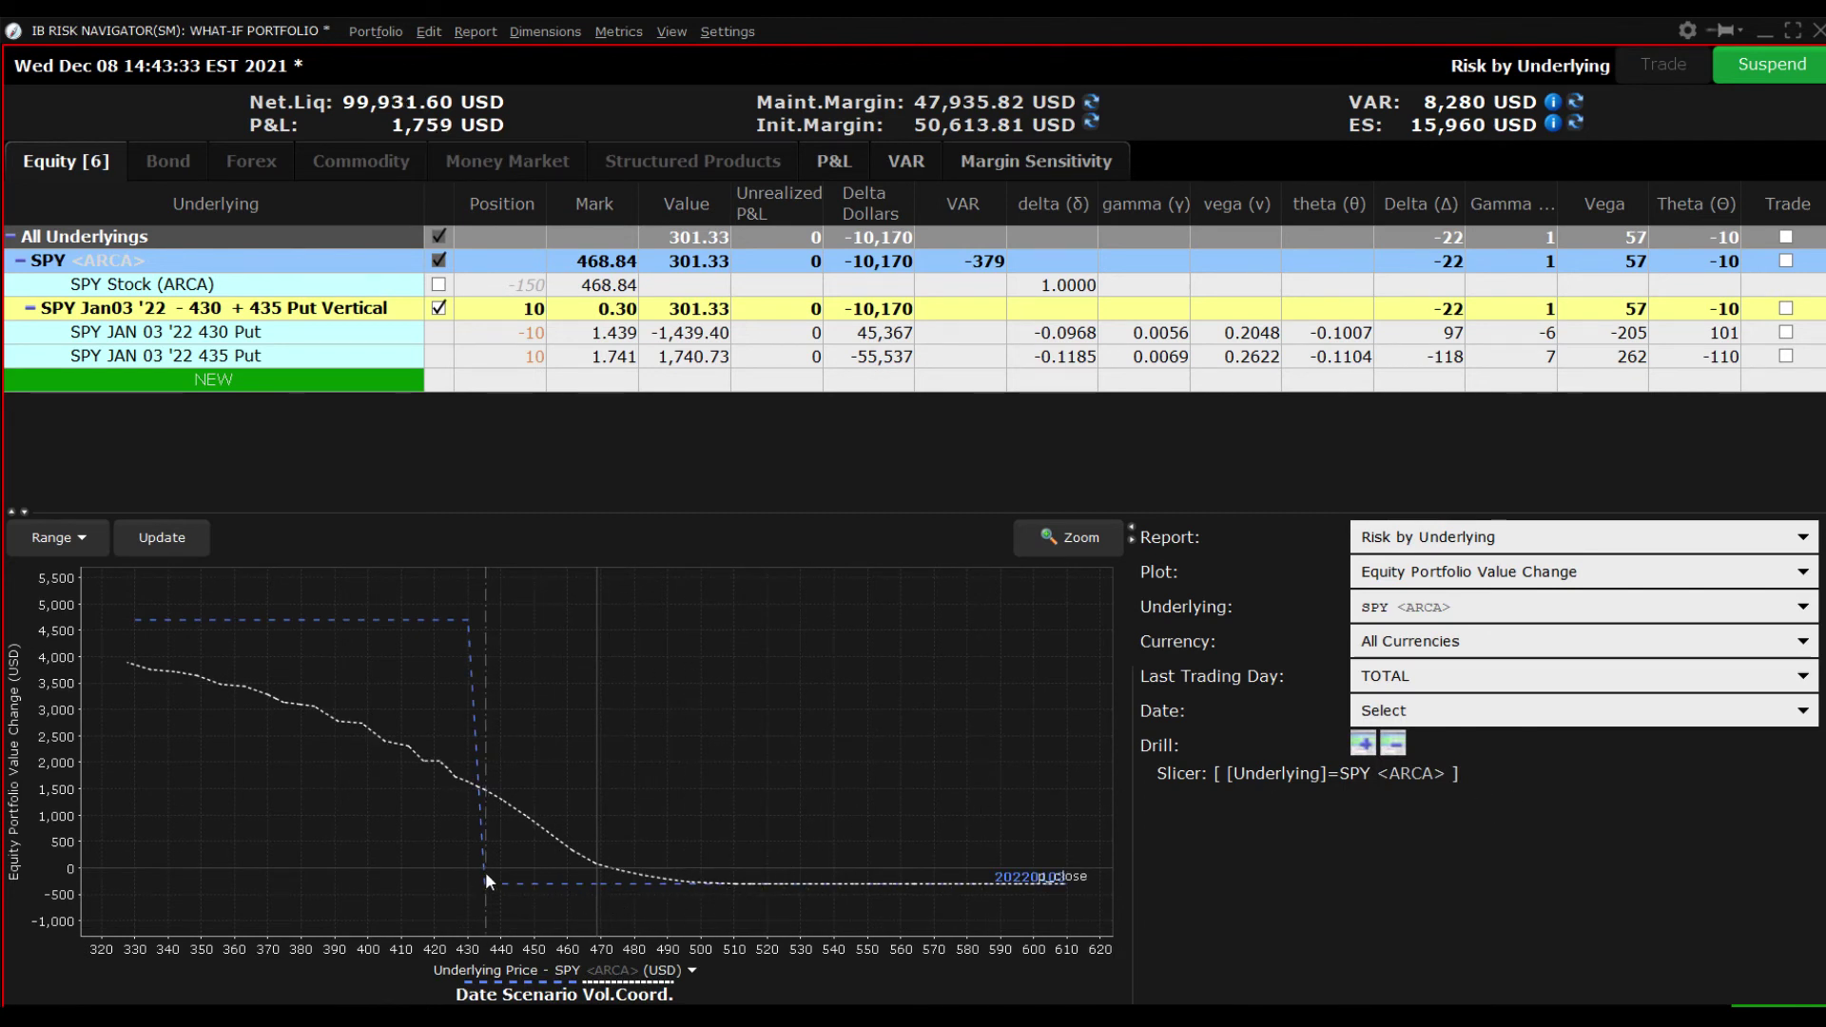
mouse_move(468, 629)
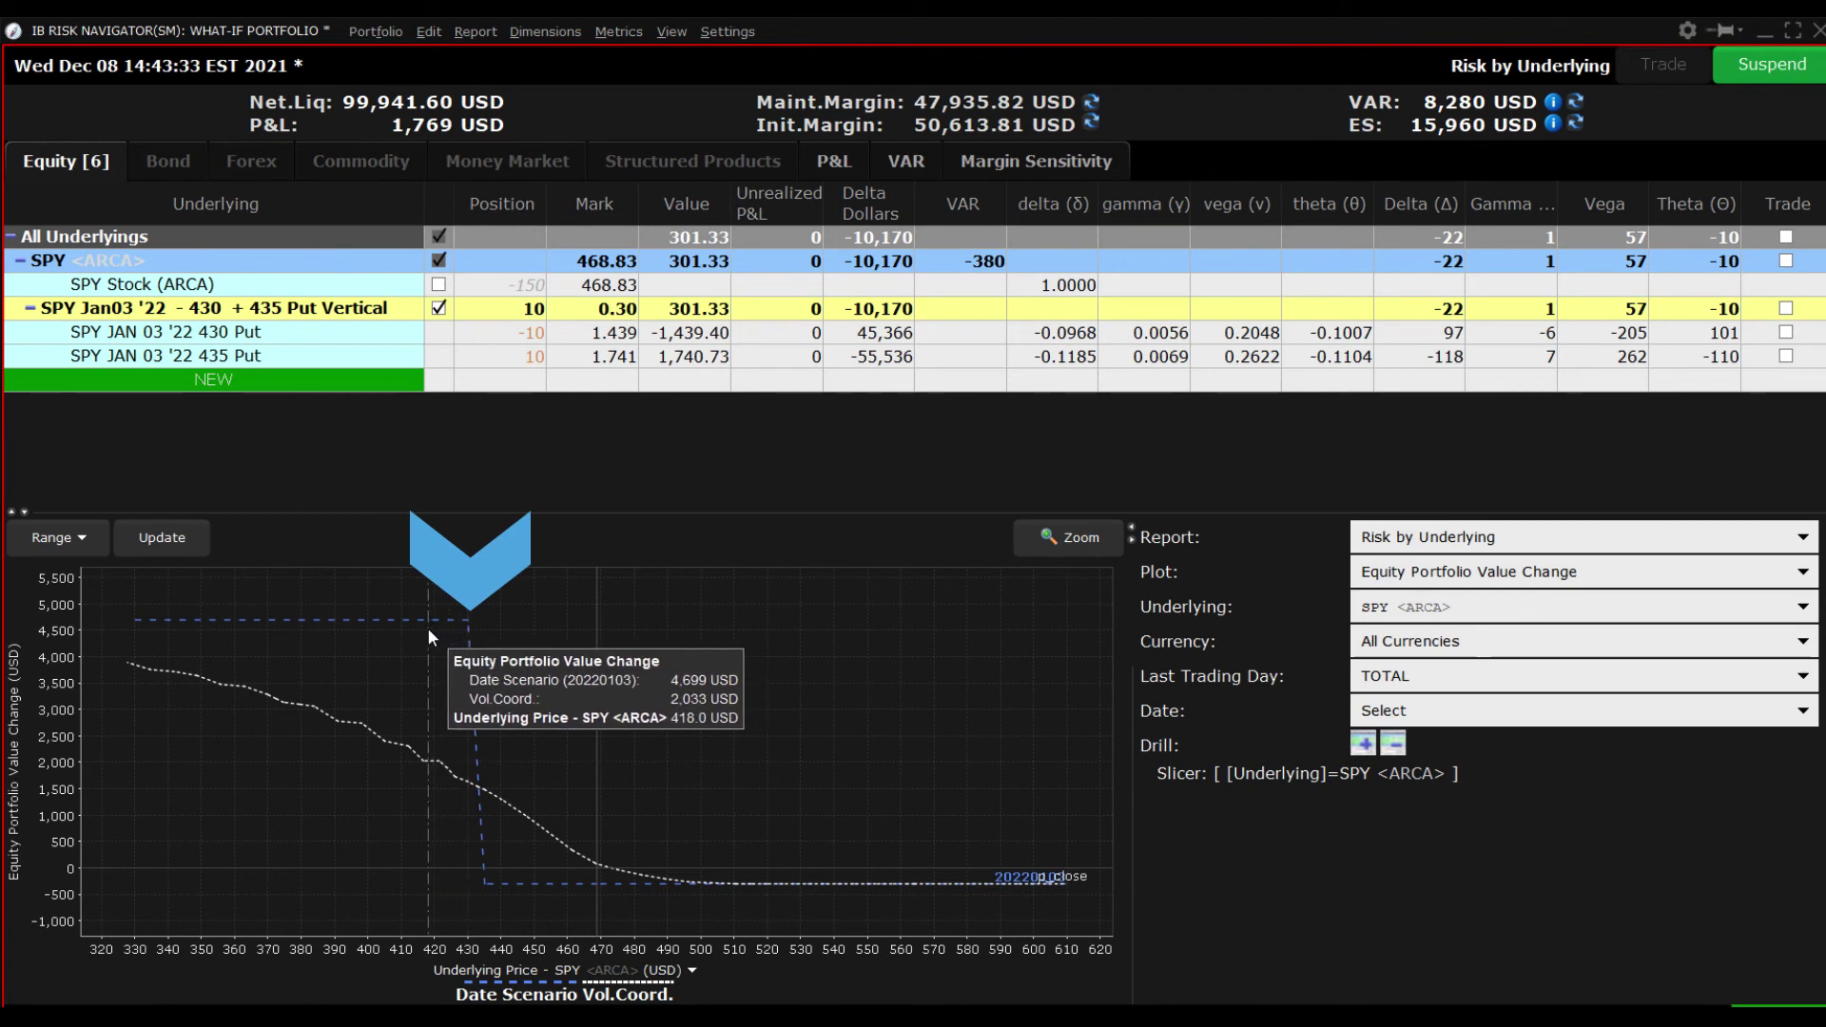
Add a custom January 29 date-scenario curve through Custom Date
click(1615, 716)
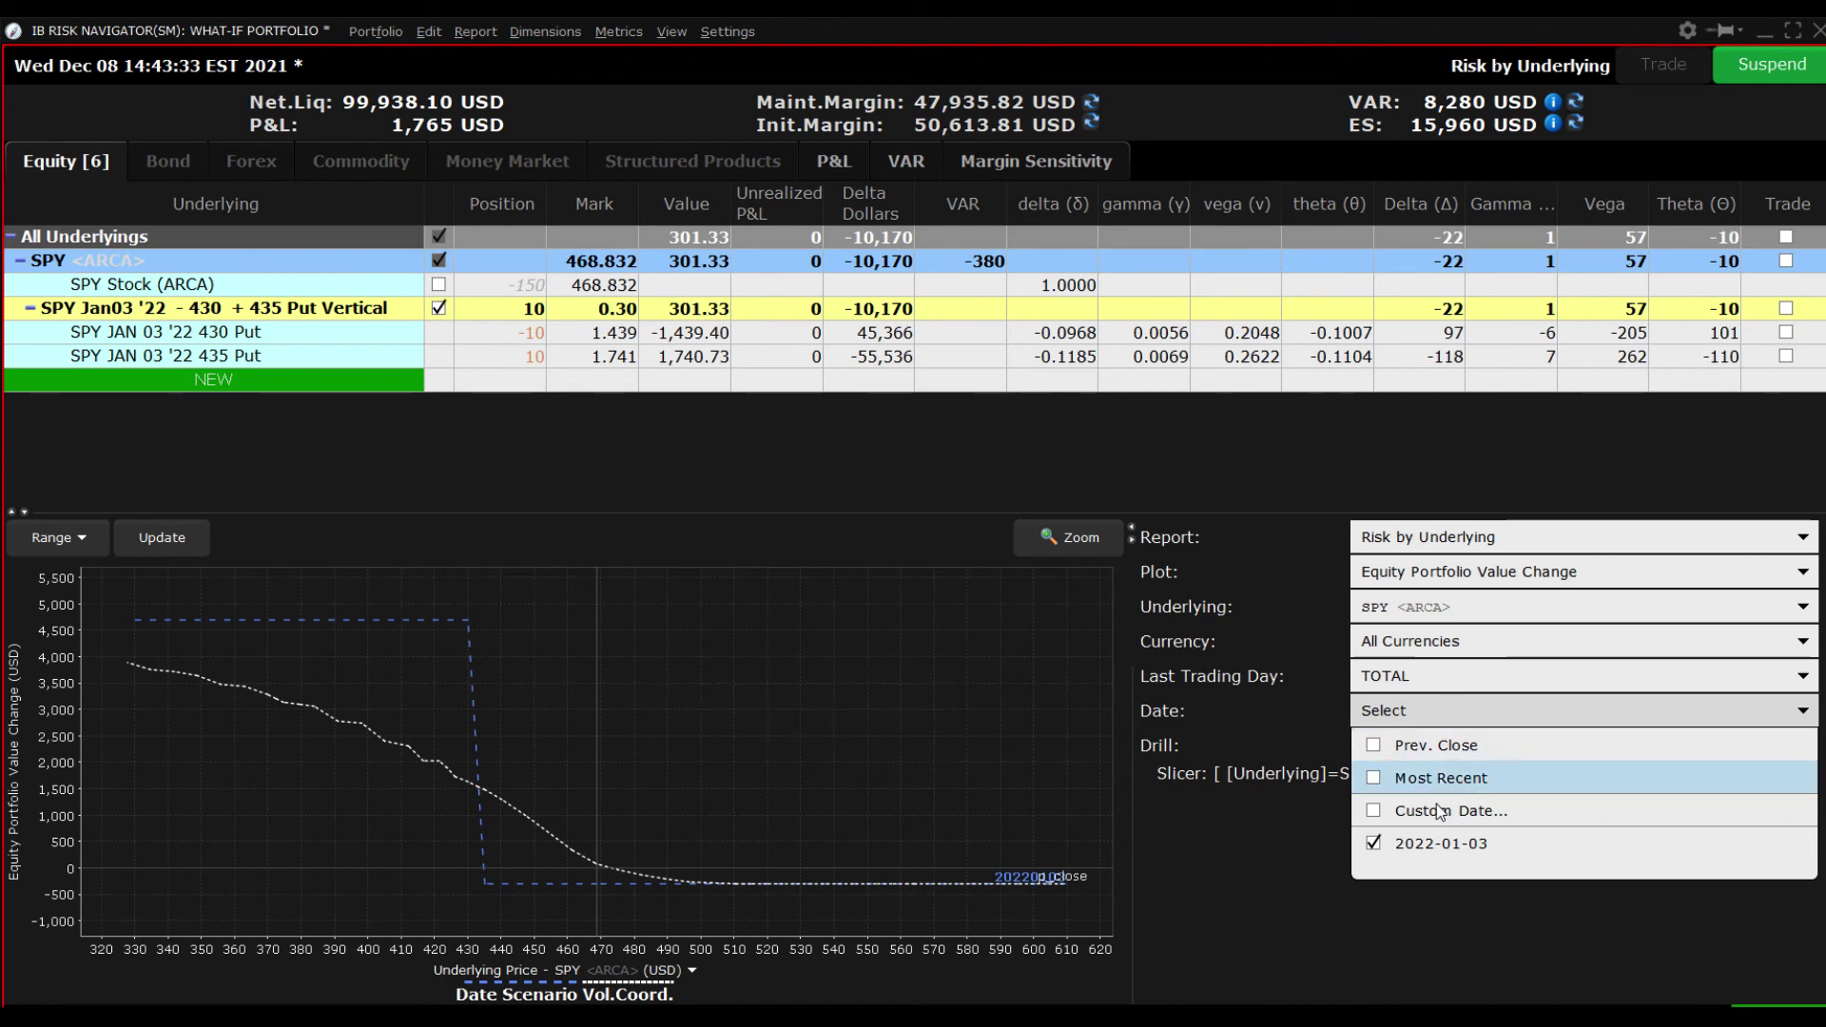
click(1382, 814)
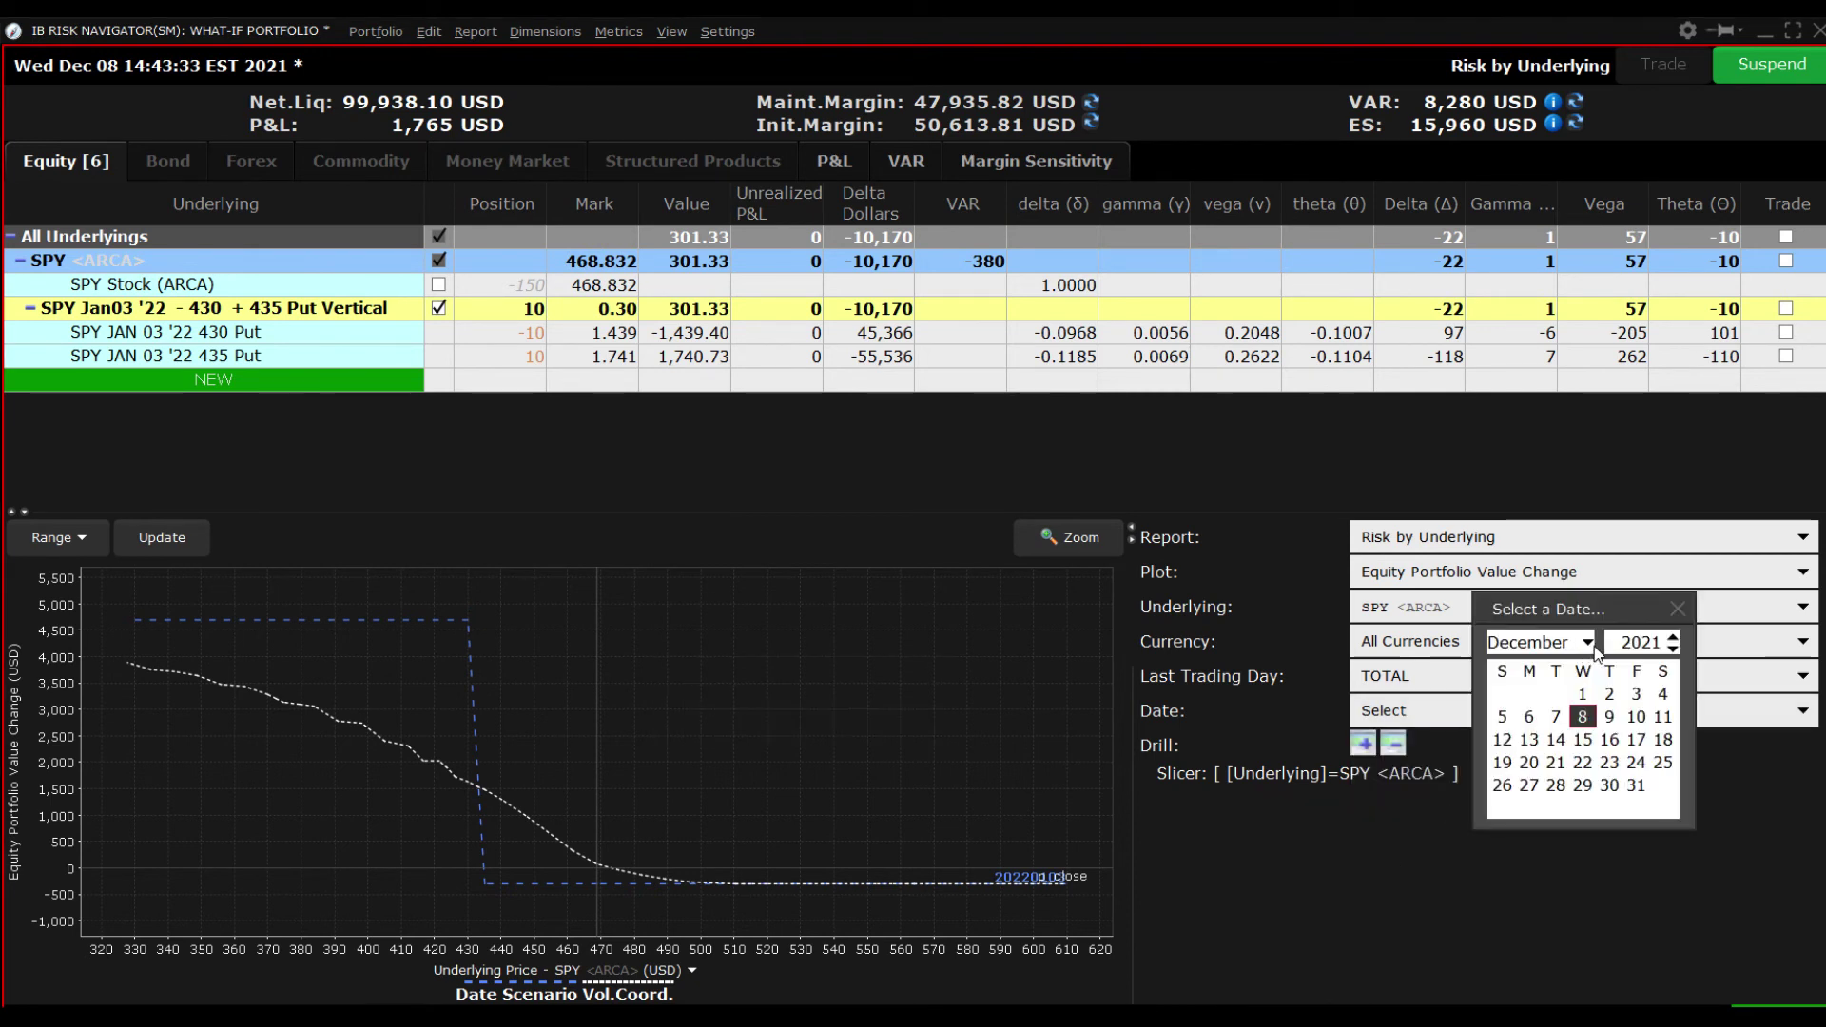
click(1588, 645)
click(1587, 661)
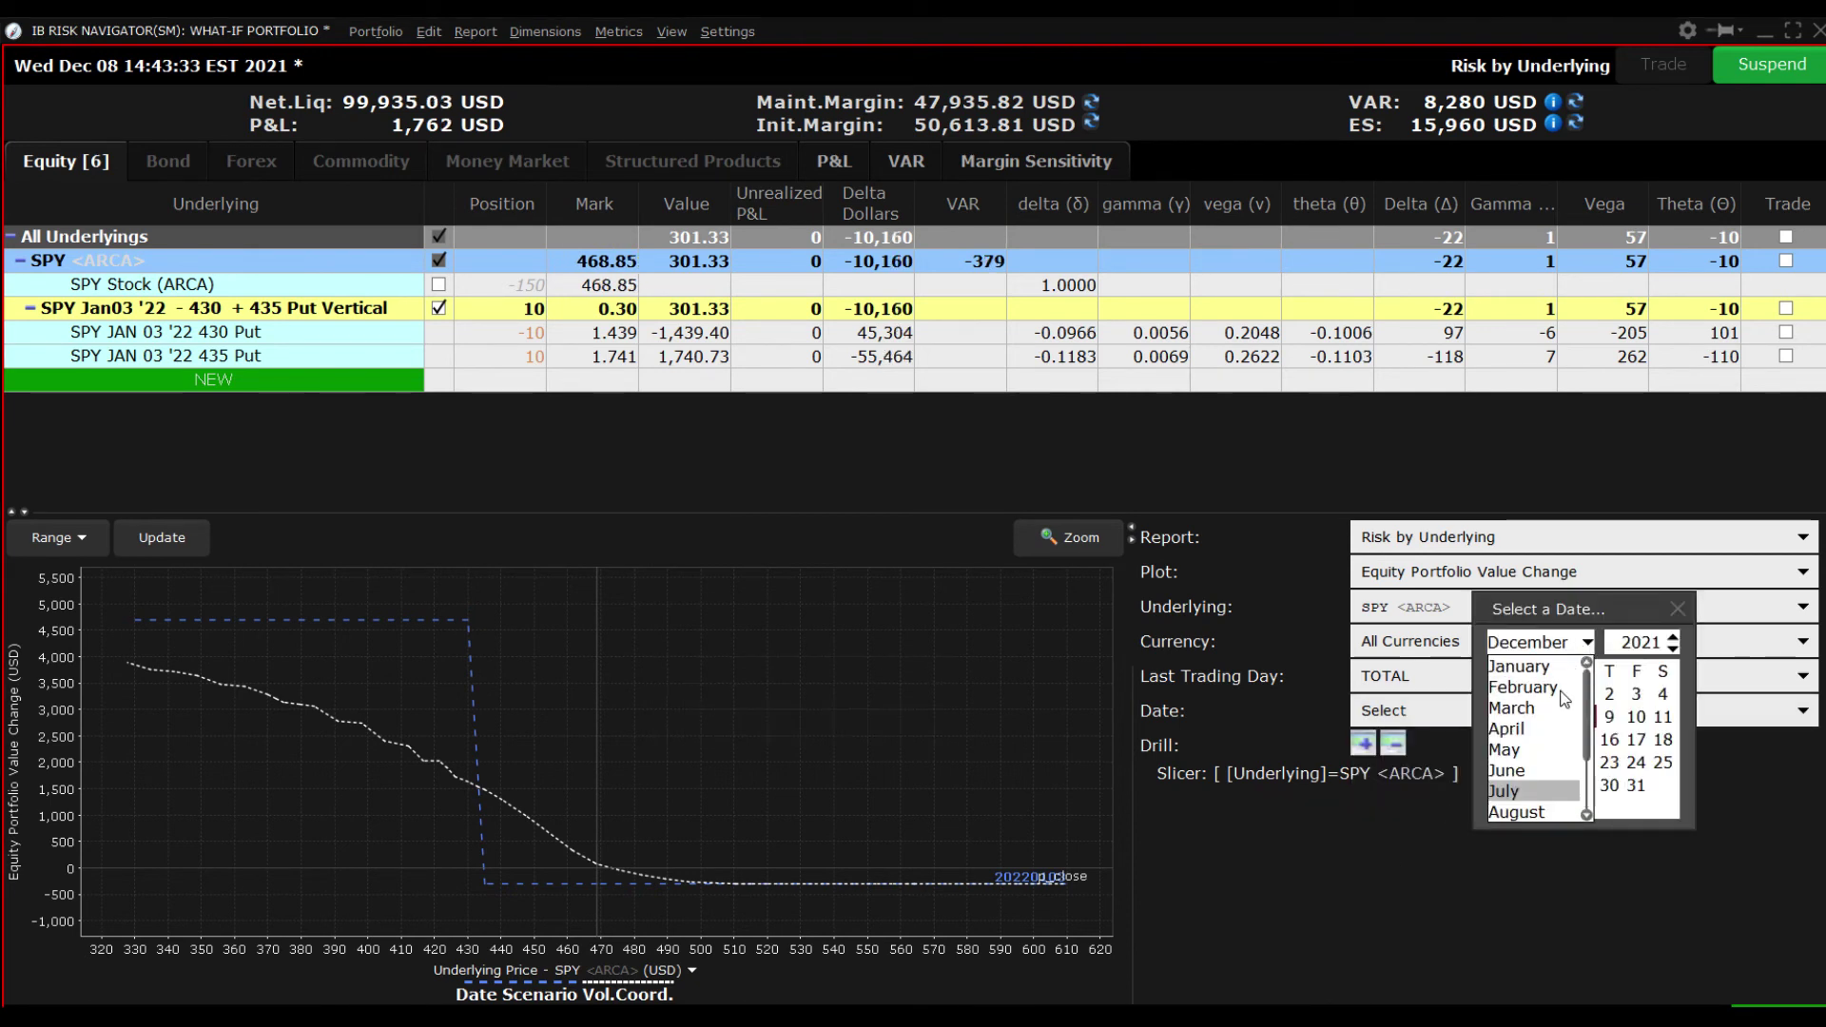
click(1522, 666)
click(1639, 786)
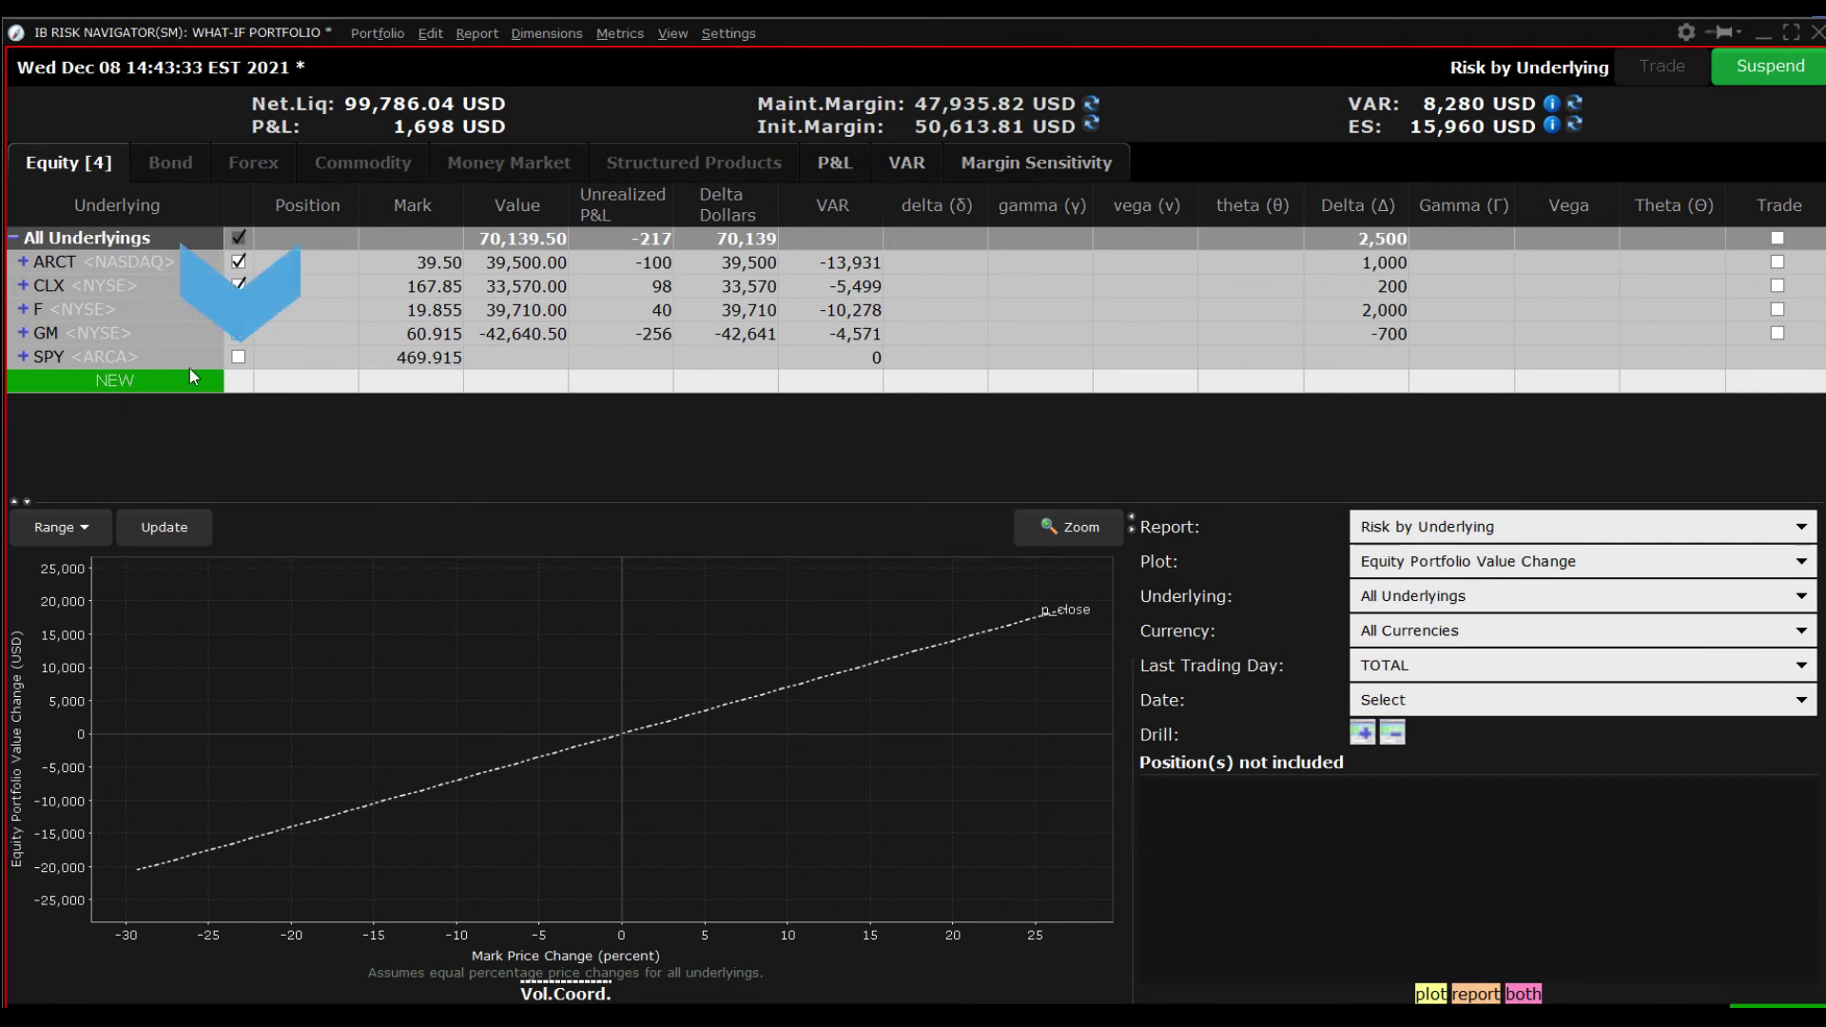
Short 10 ARCT MAR 18 '22 45 Calls, dropping total value to 62,393.01 USD
click(74, 381)
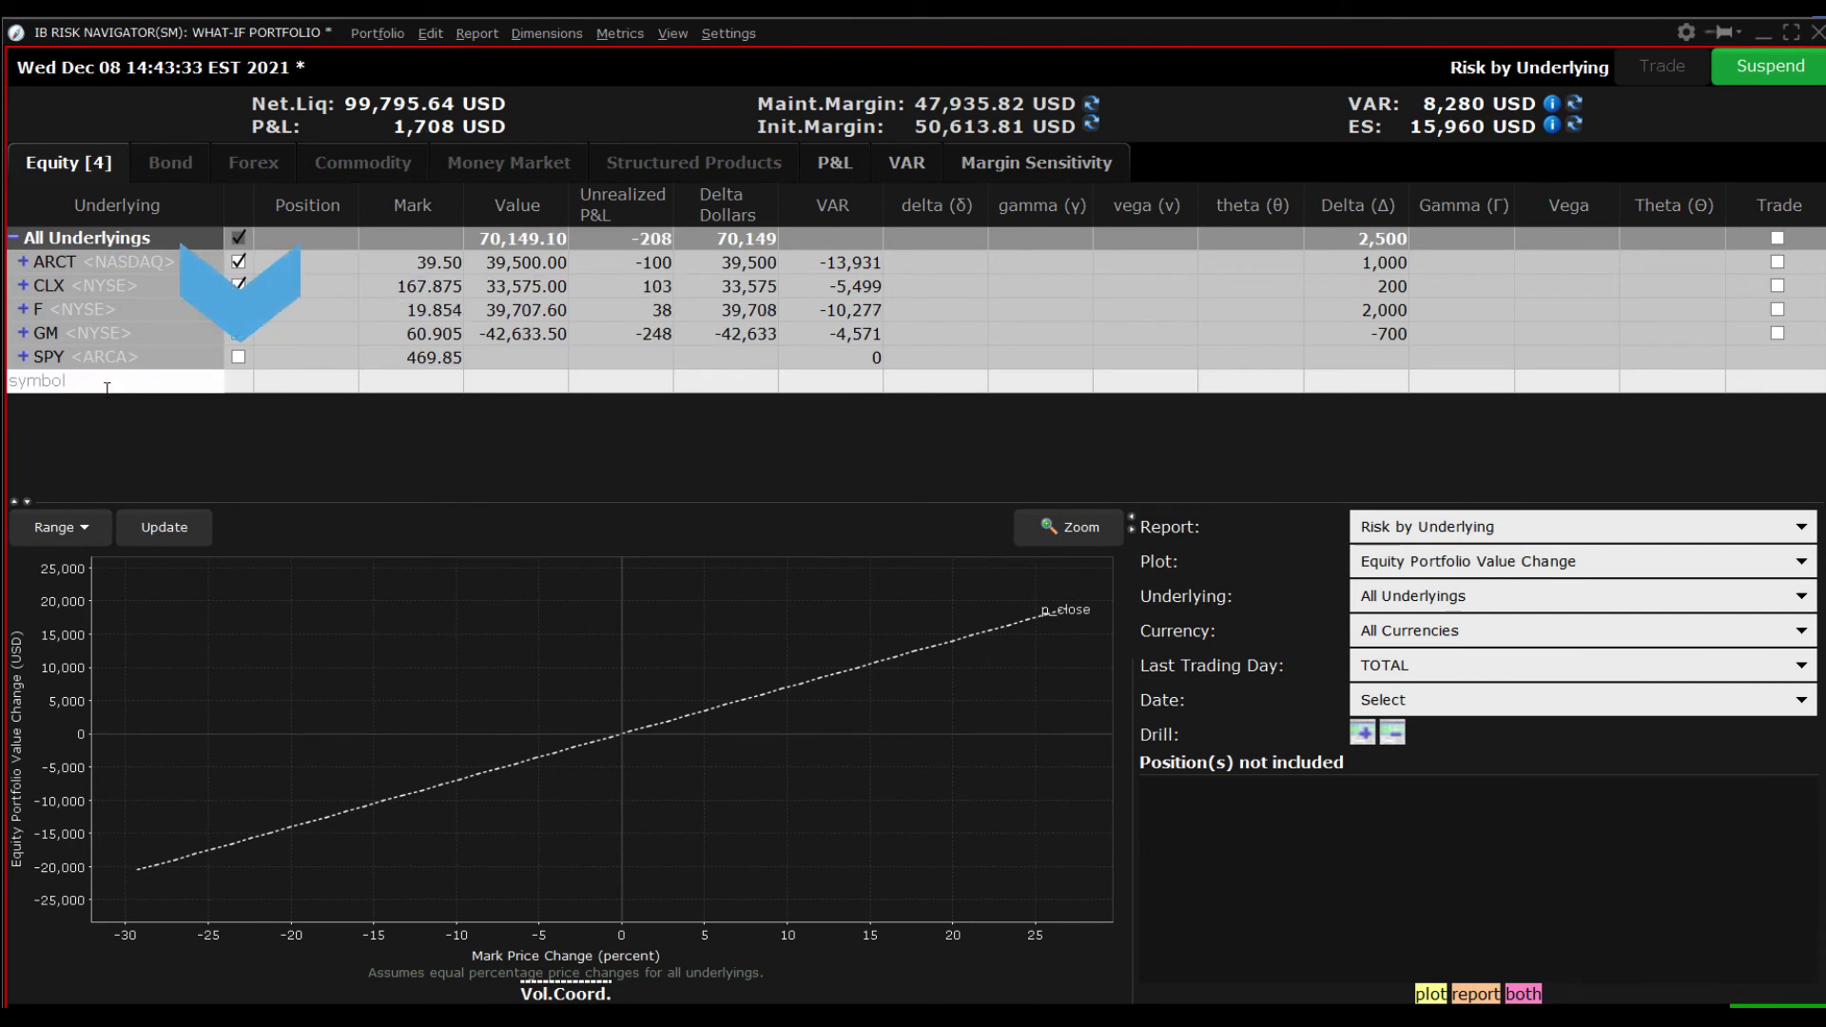
text(arct)
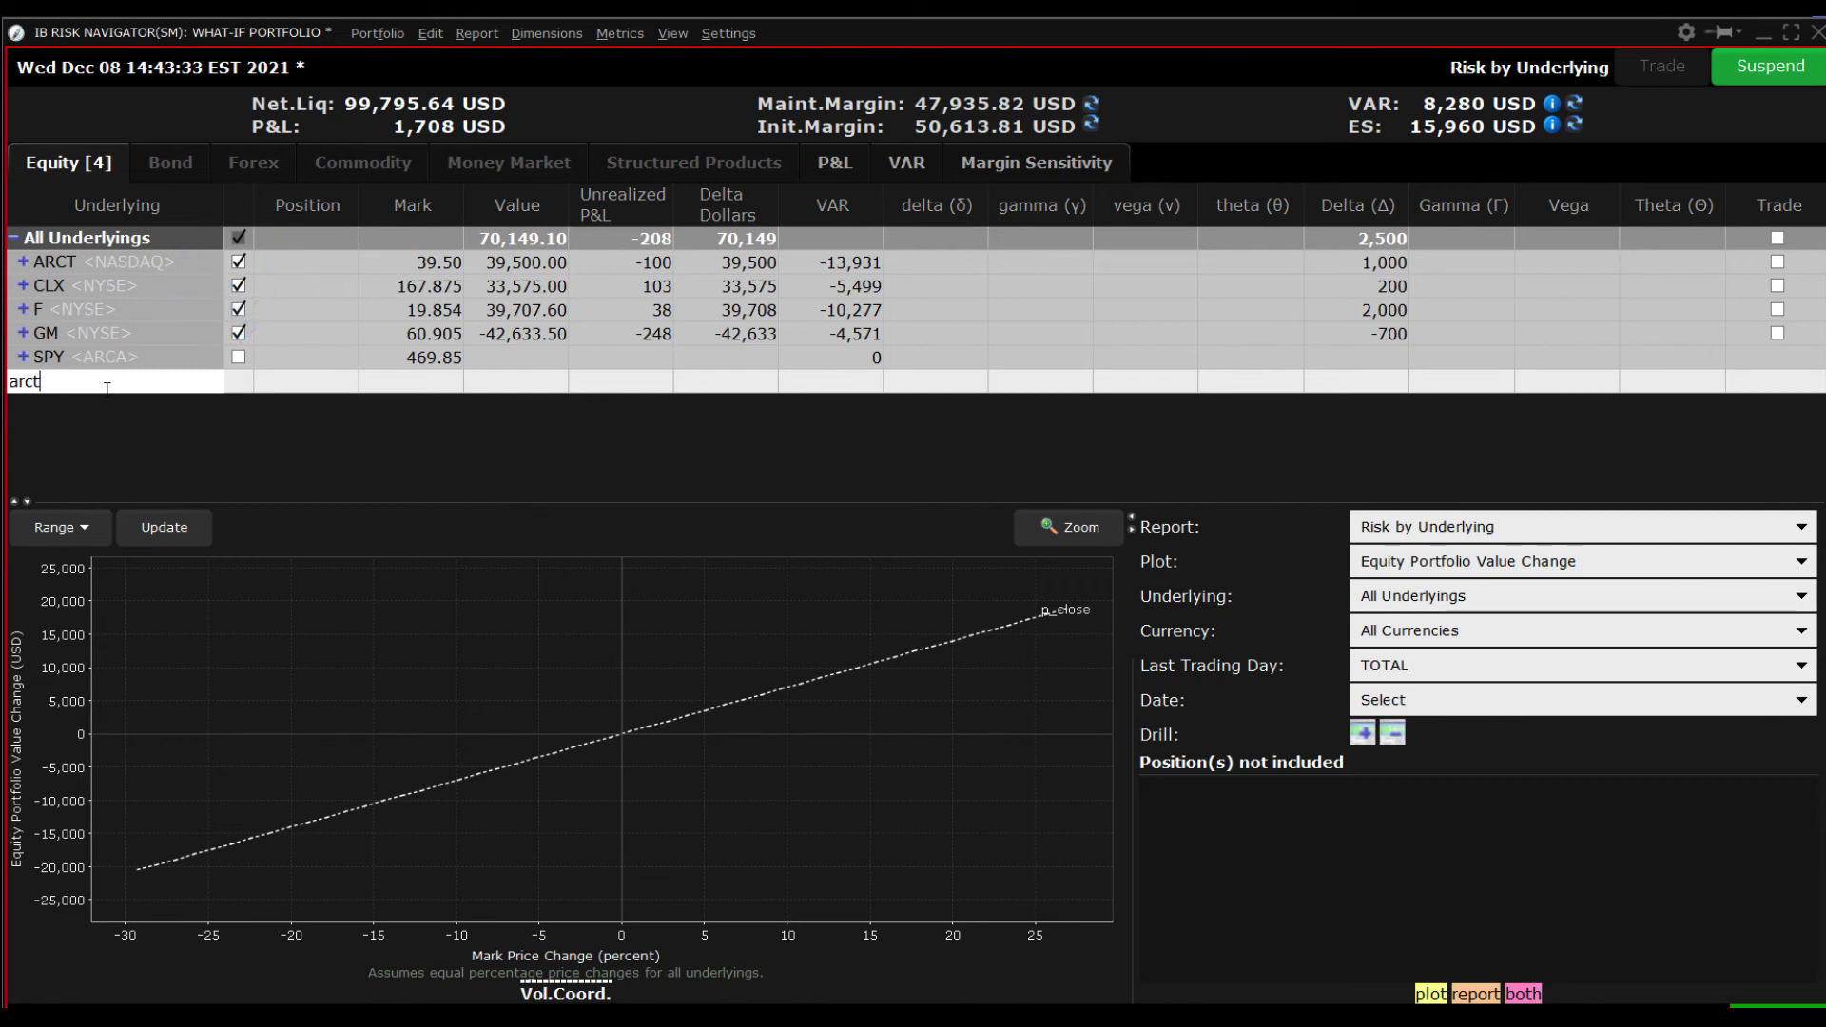
key(Return)
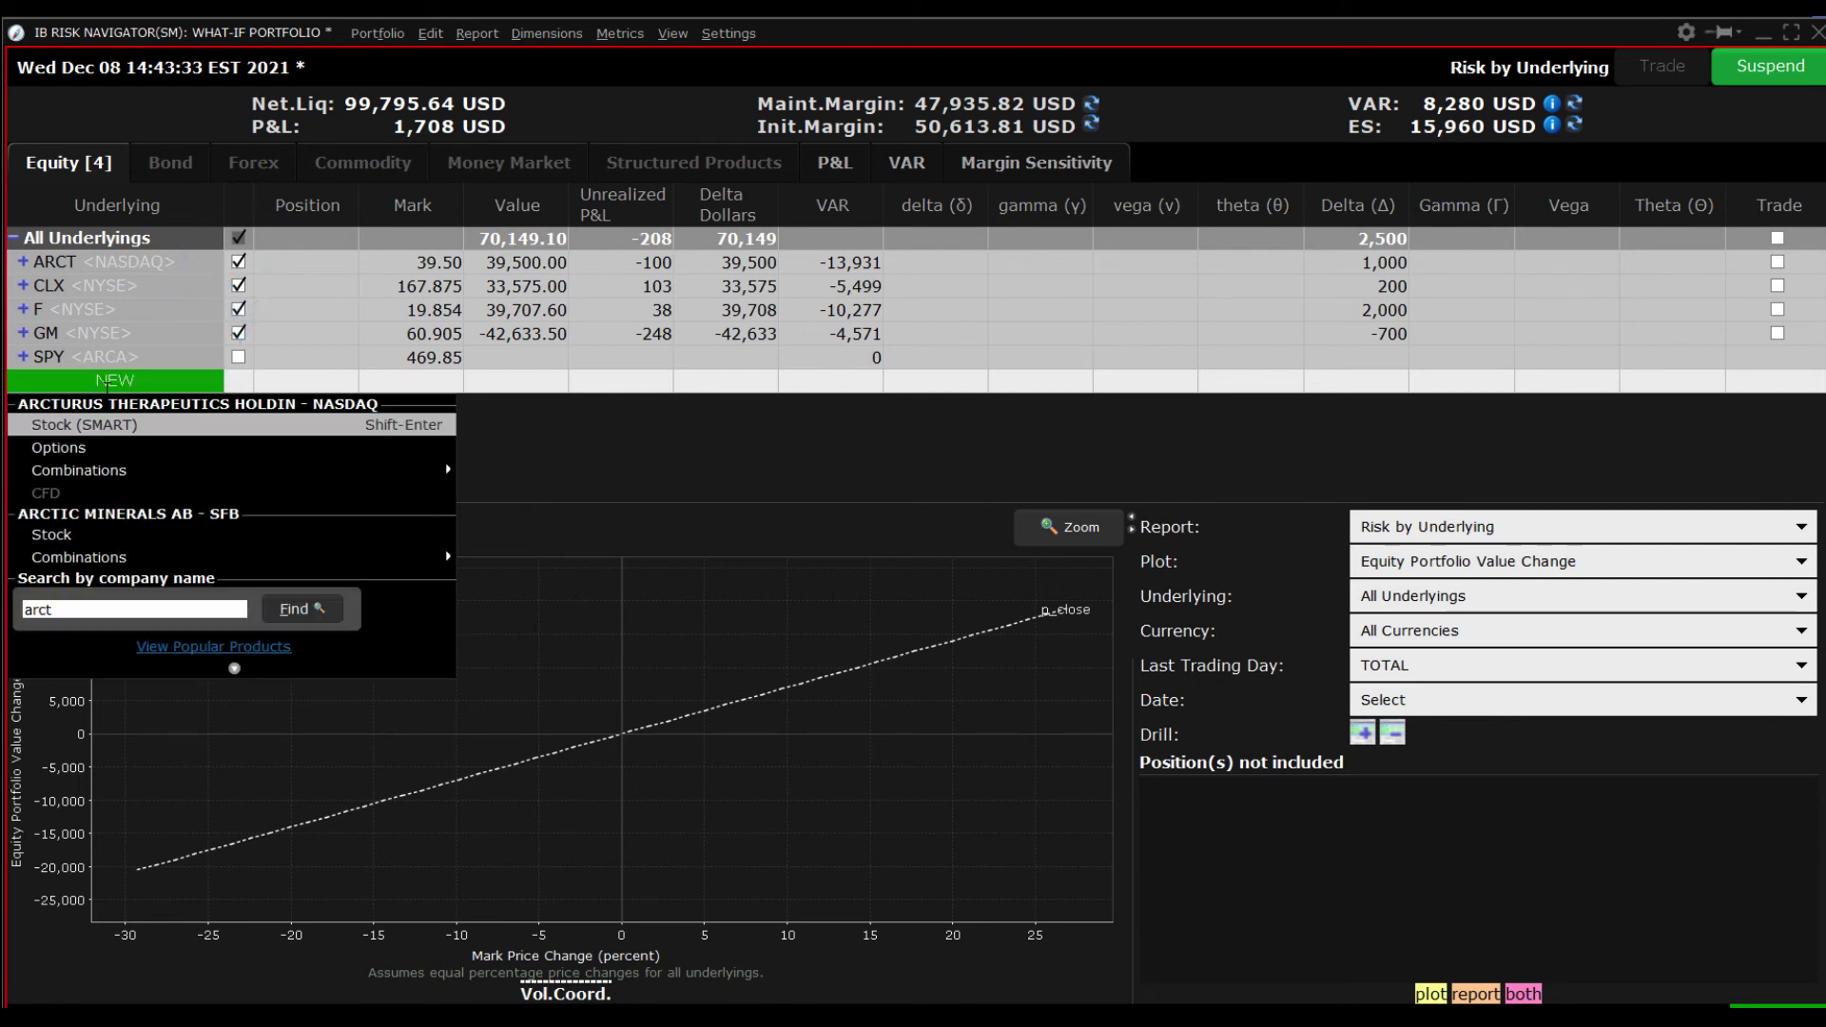
click(126, 449)
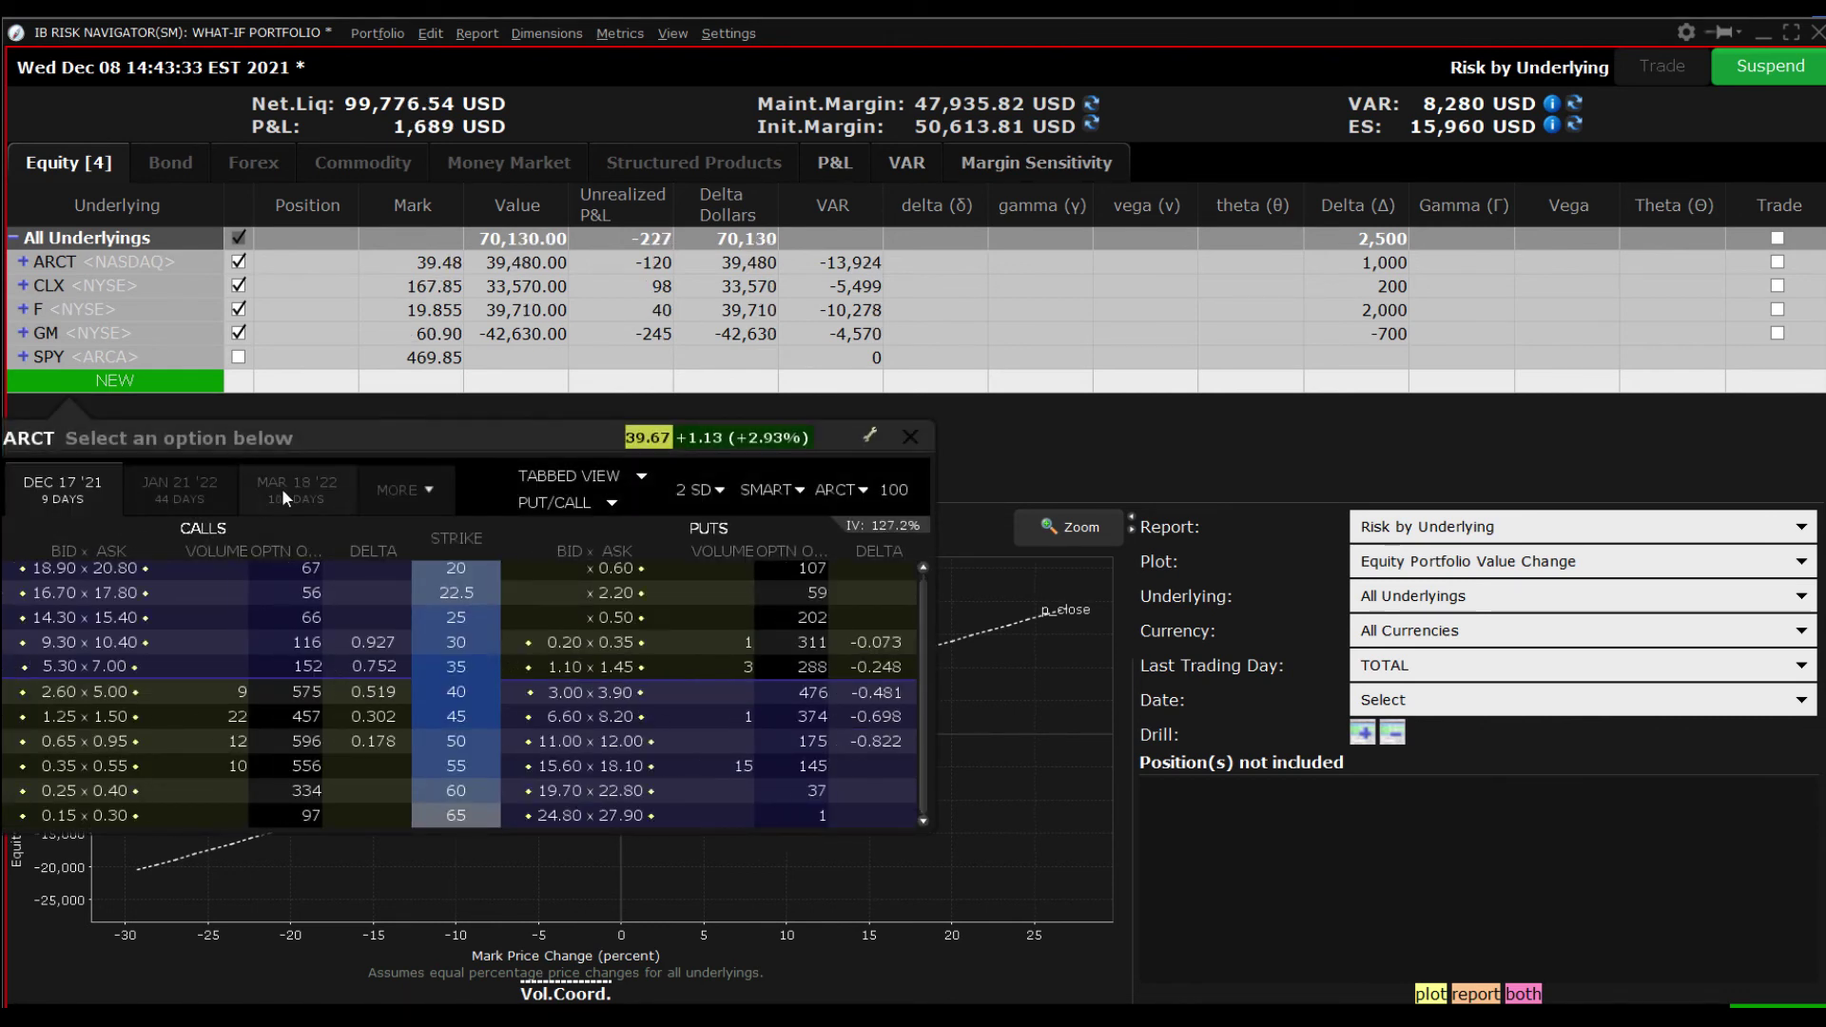
click(288, 488)
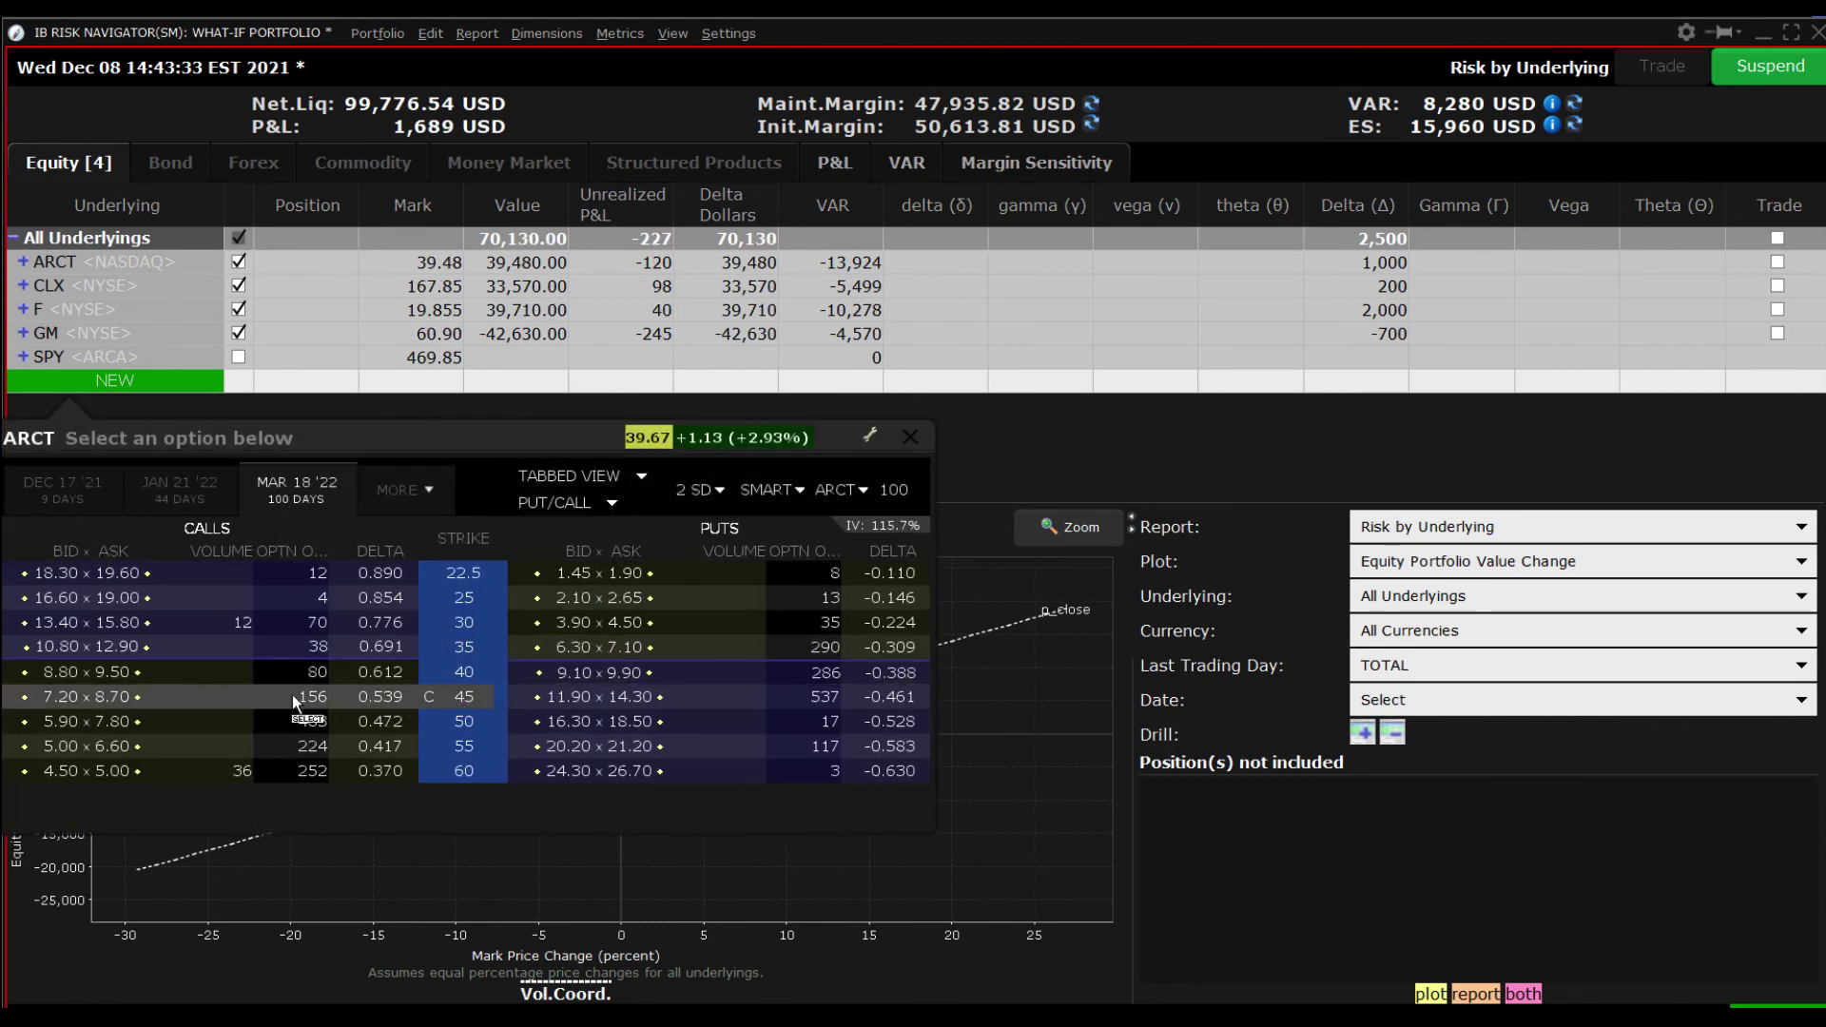
click(114, 693)
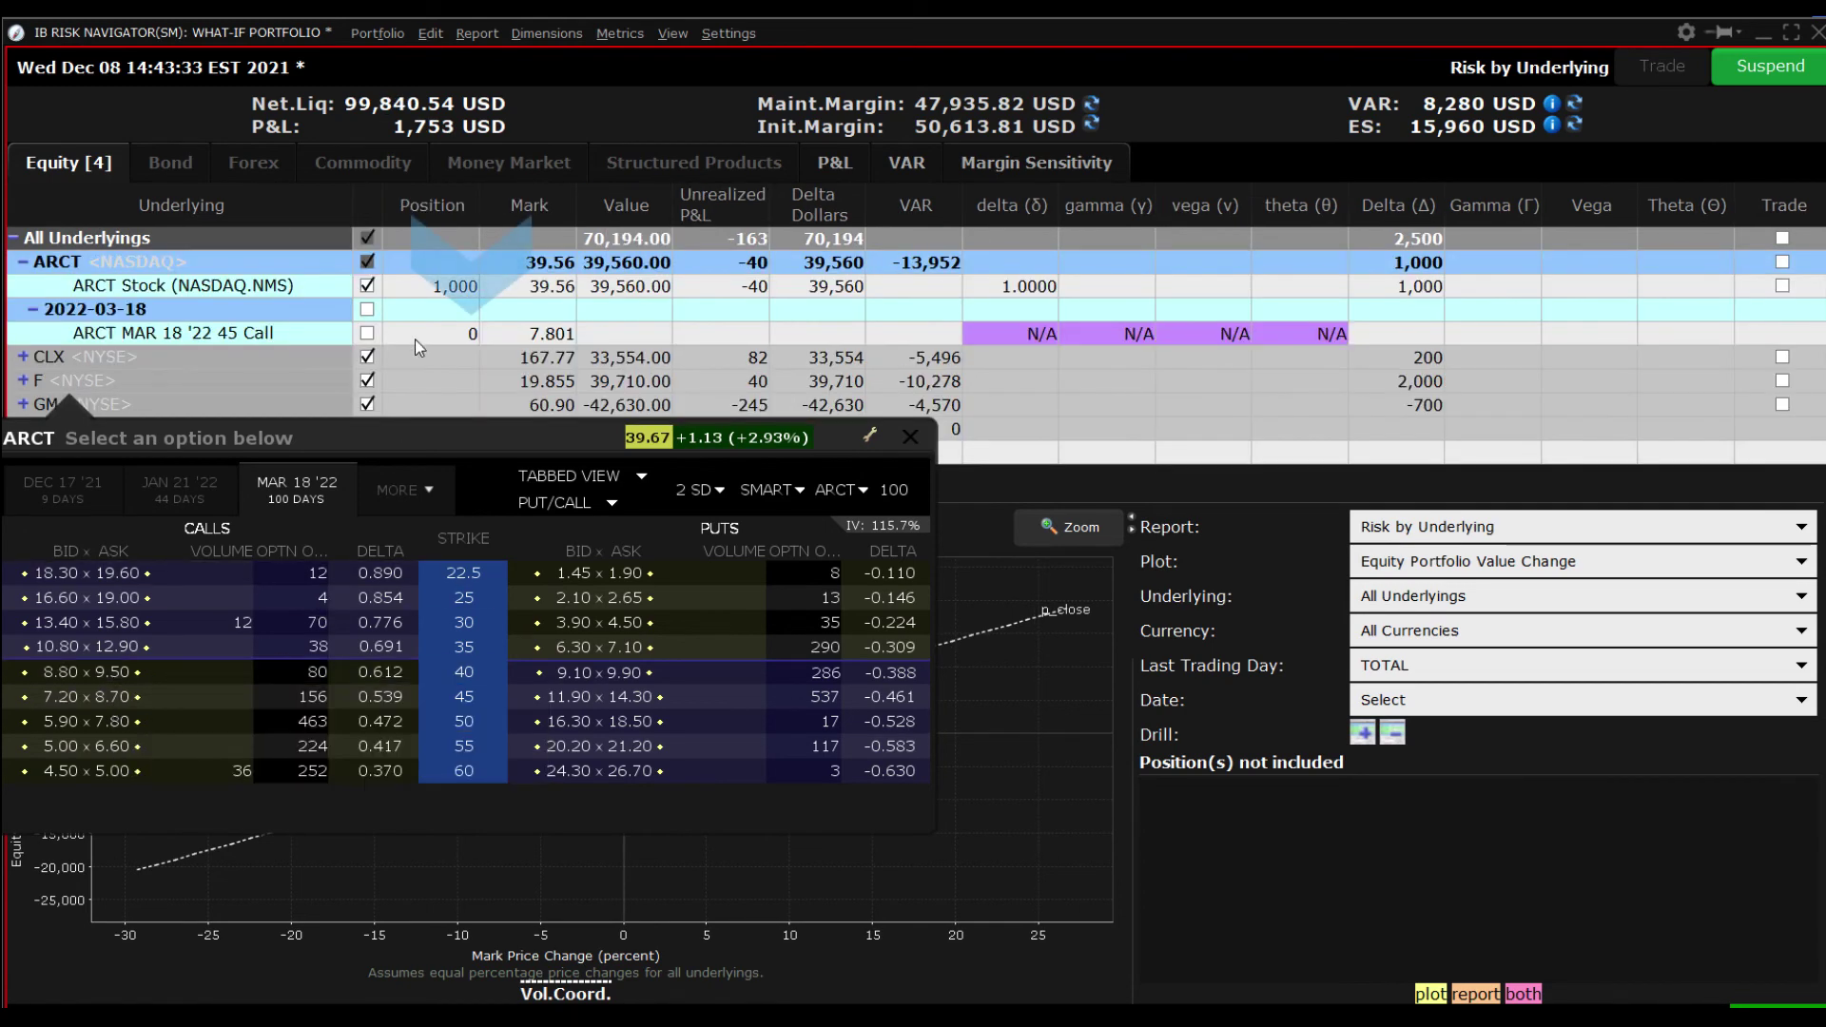
click(437, 322)
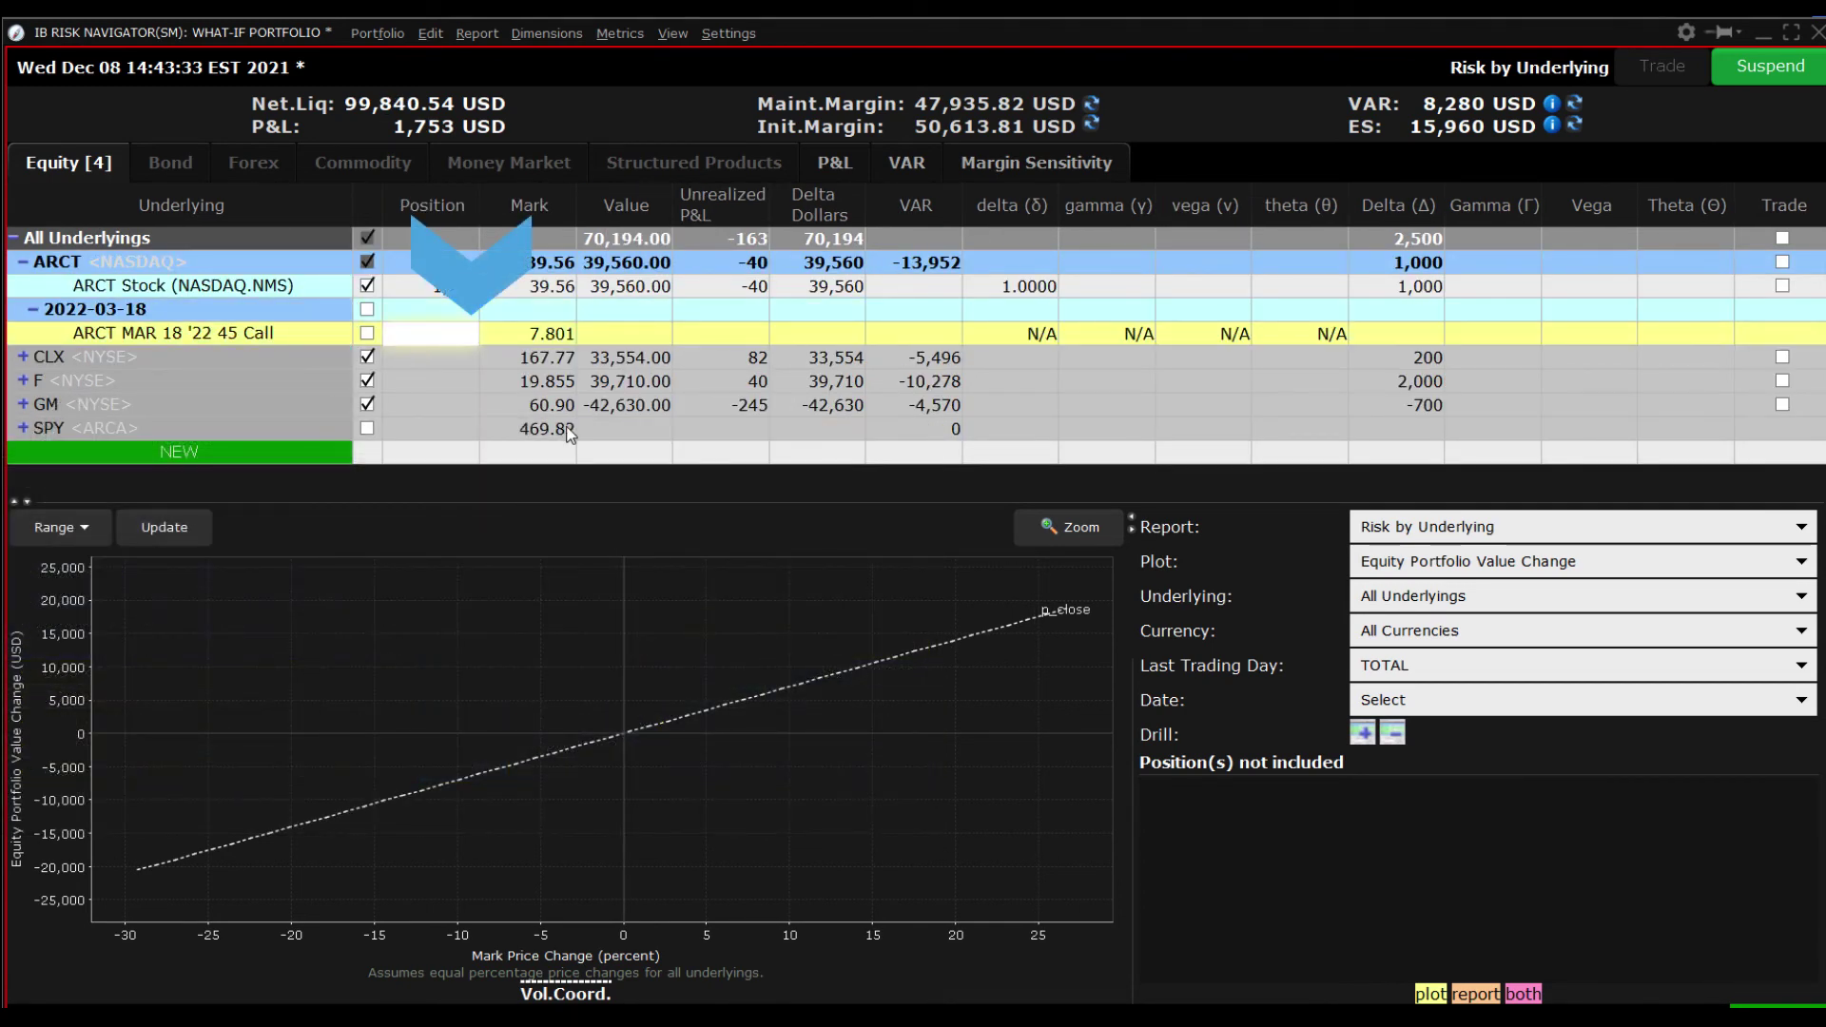
text(-10)
key(Return)
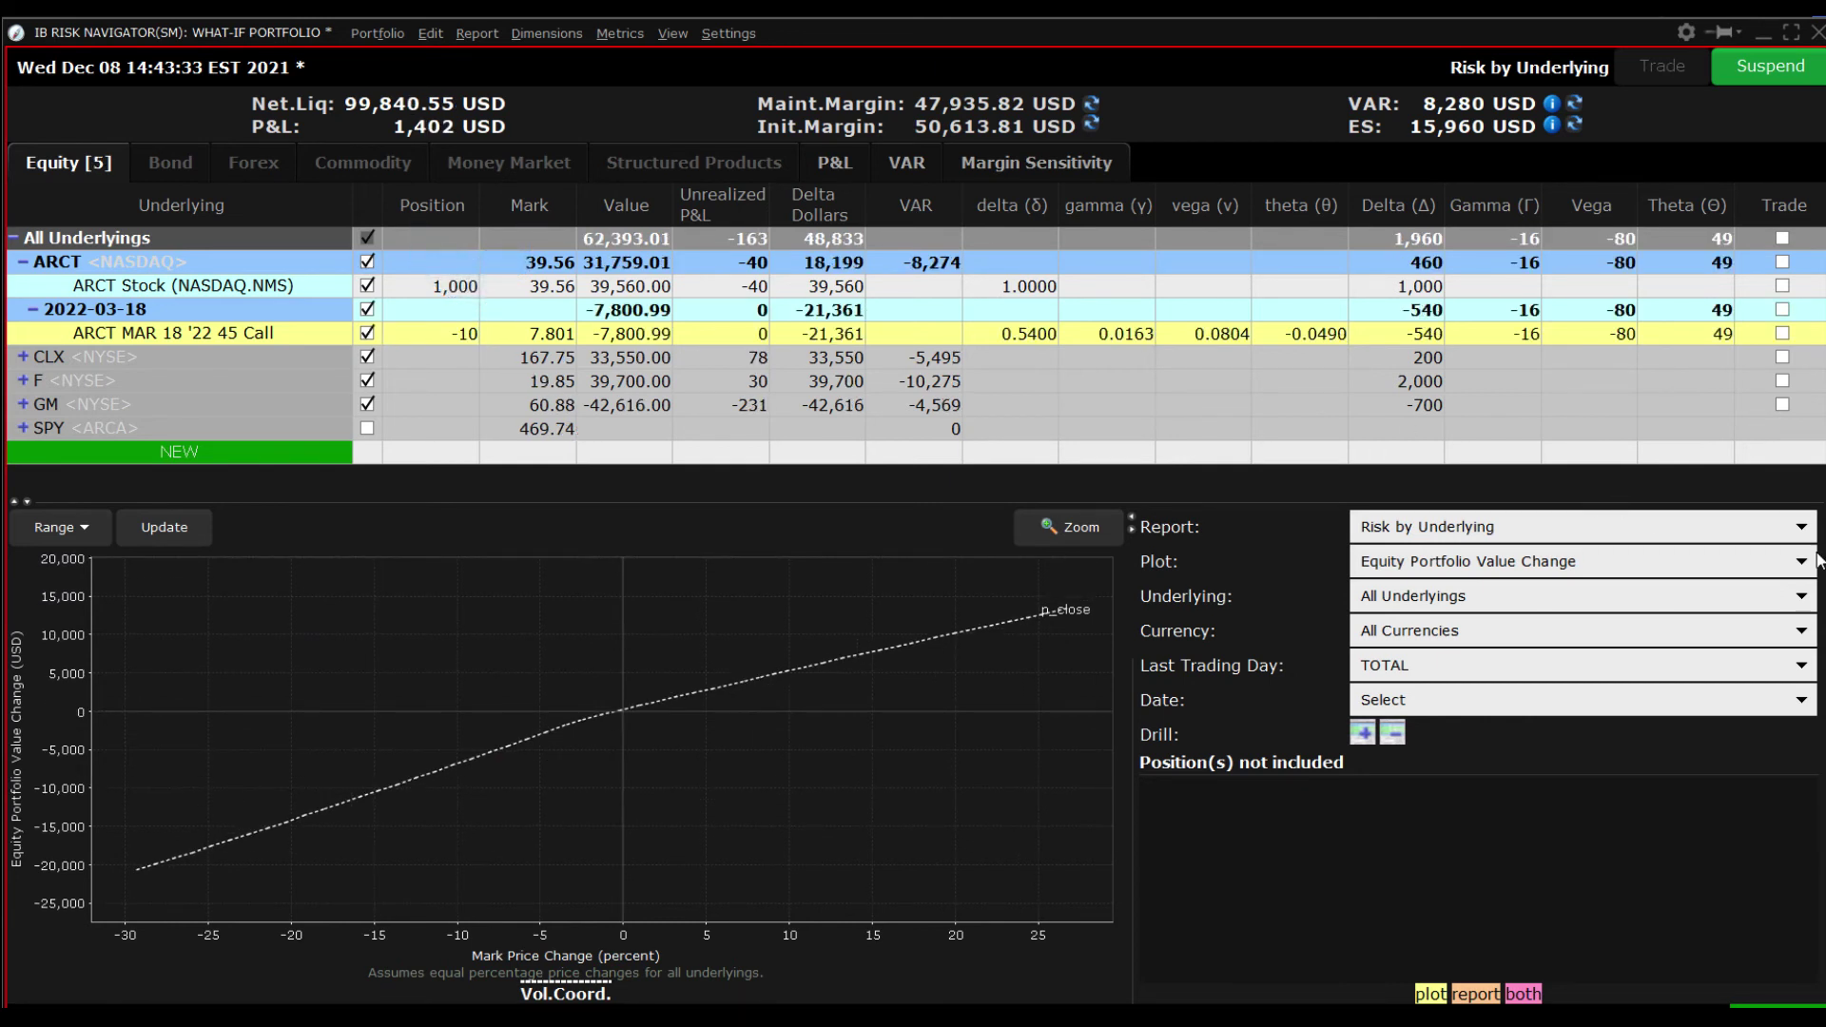
click(1744, 602)
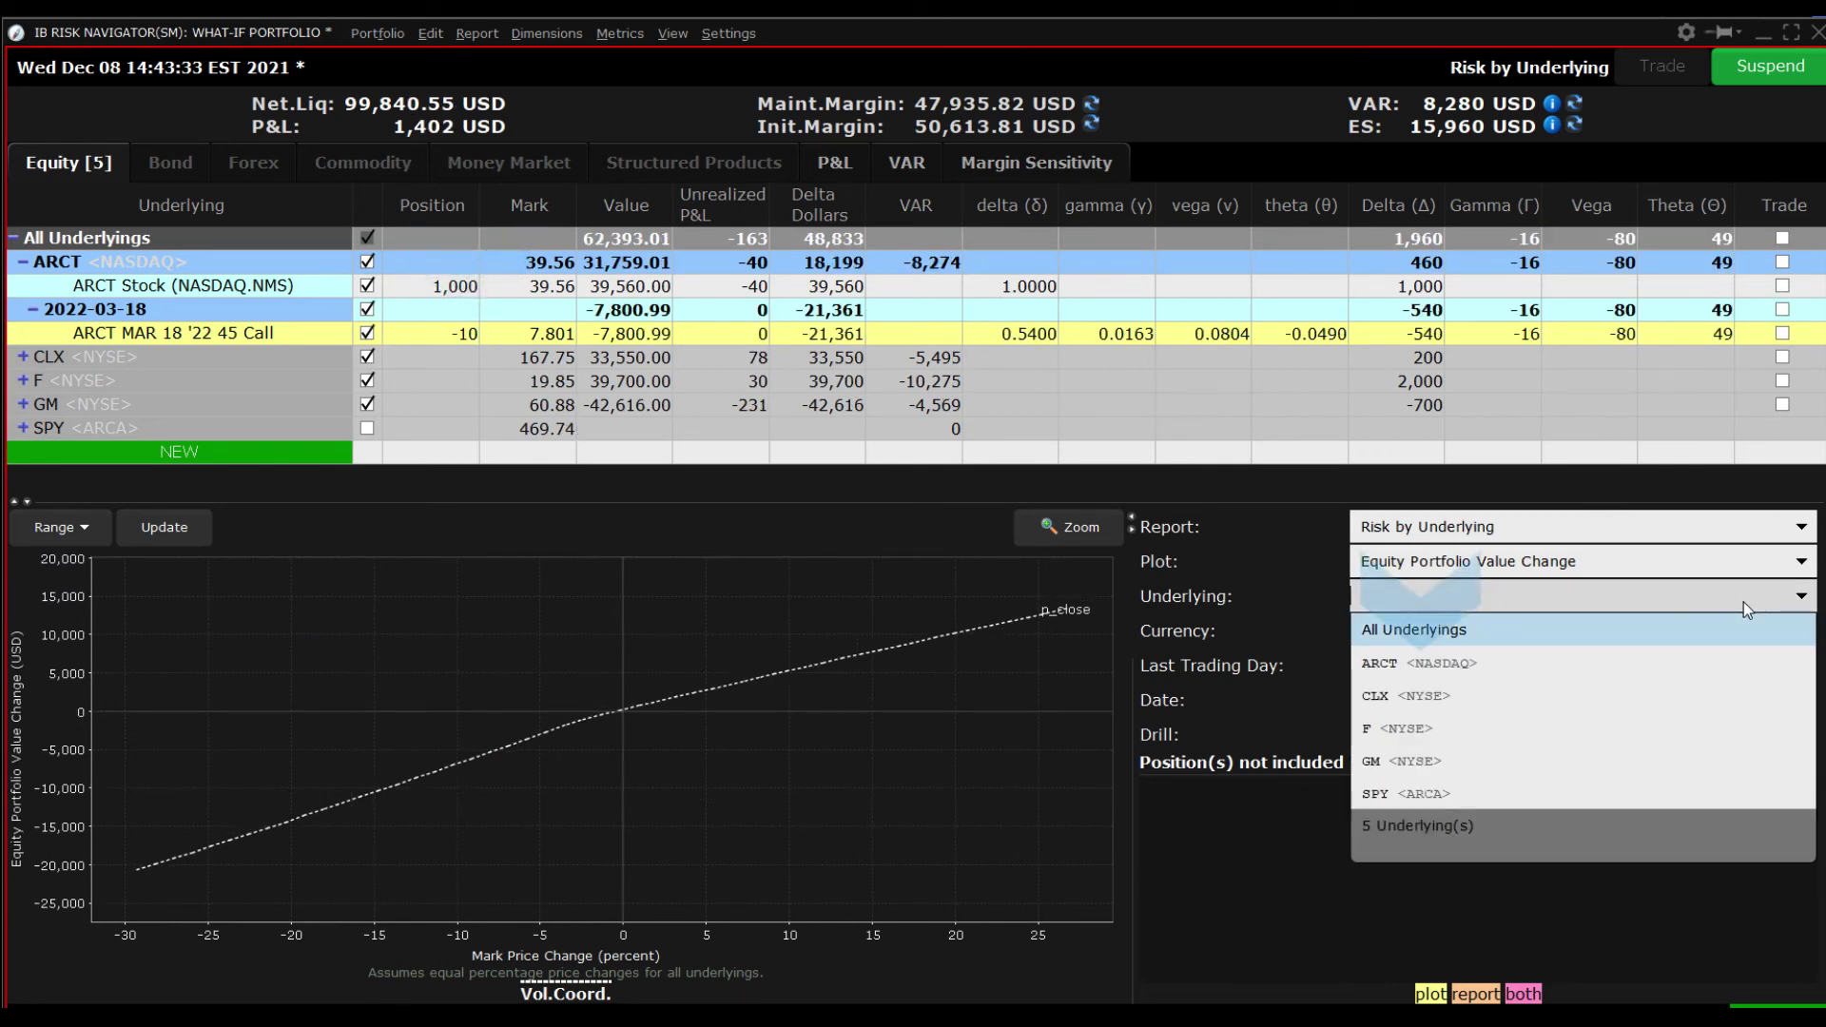
click(1692, 664)
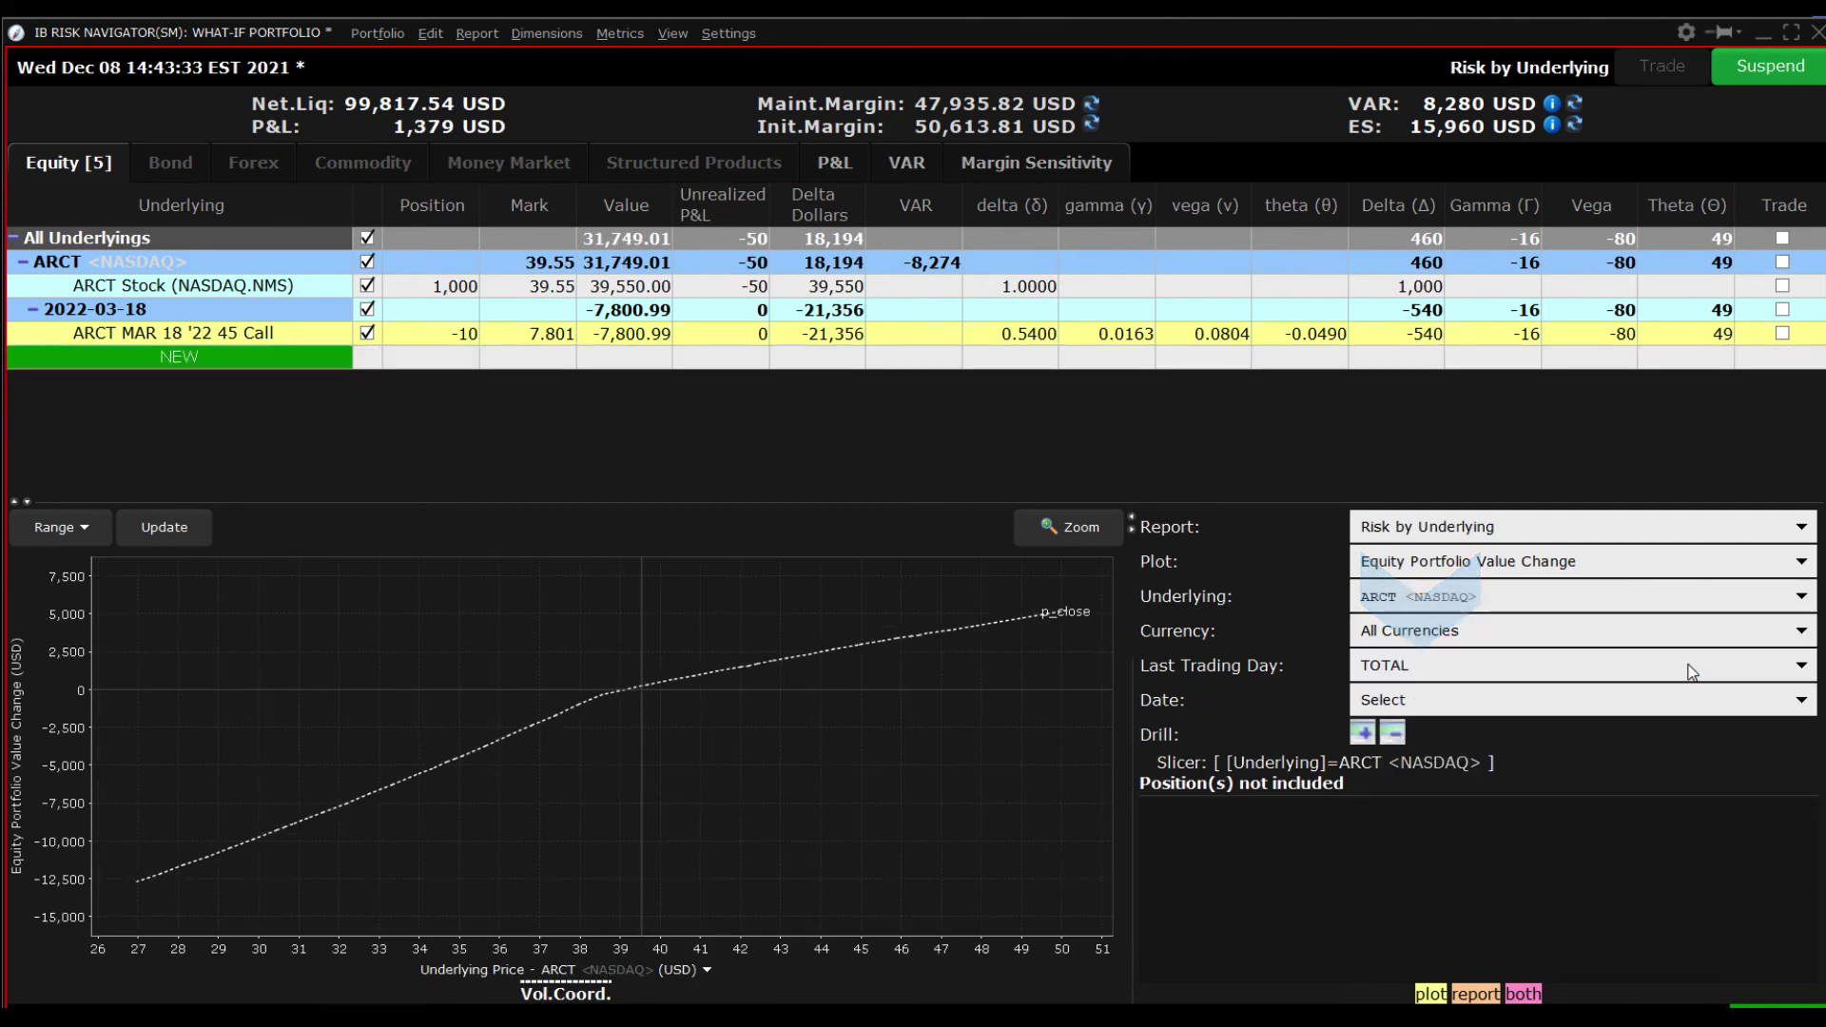
click(1755, 713)
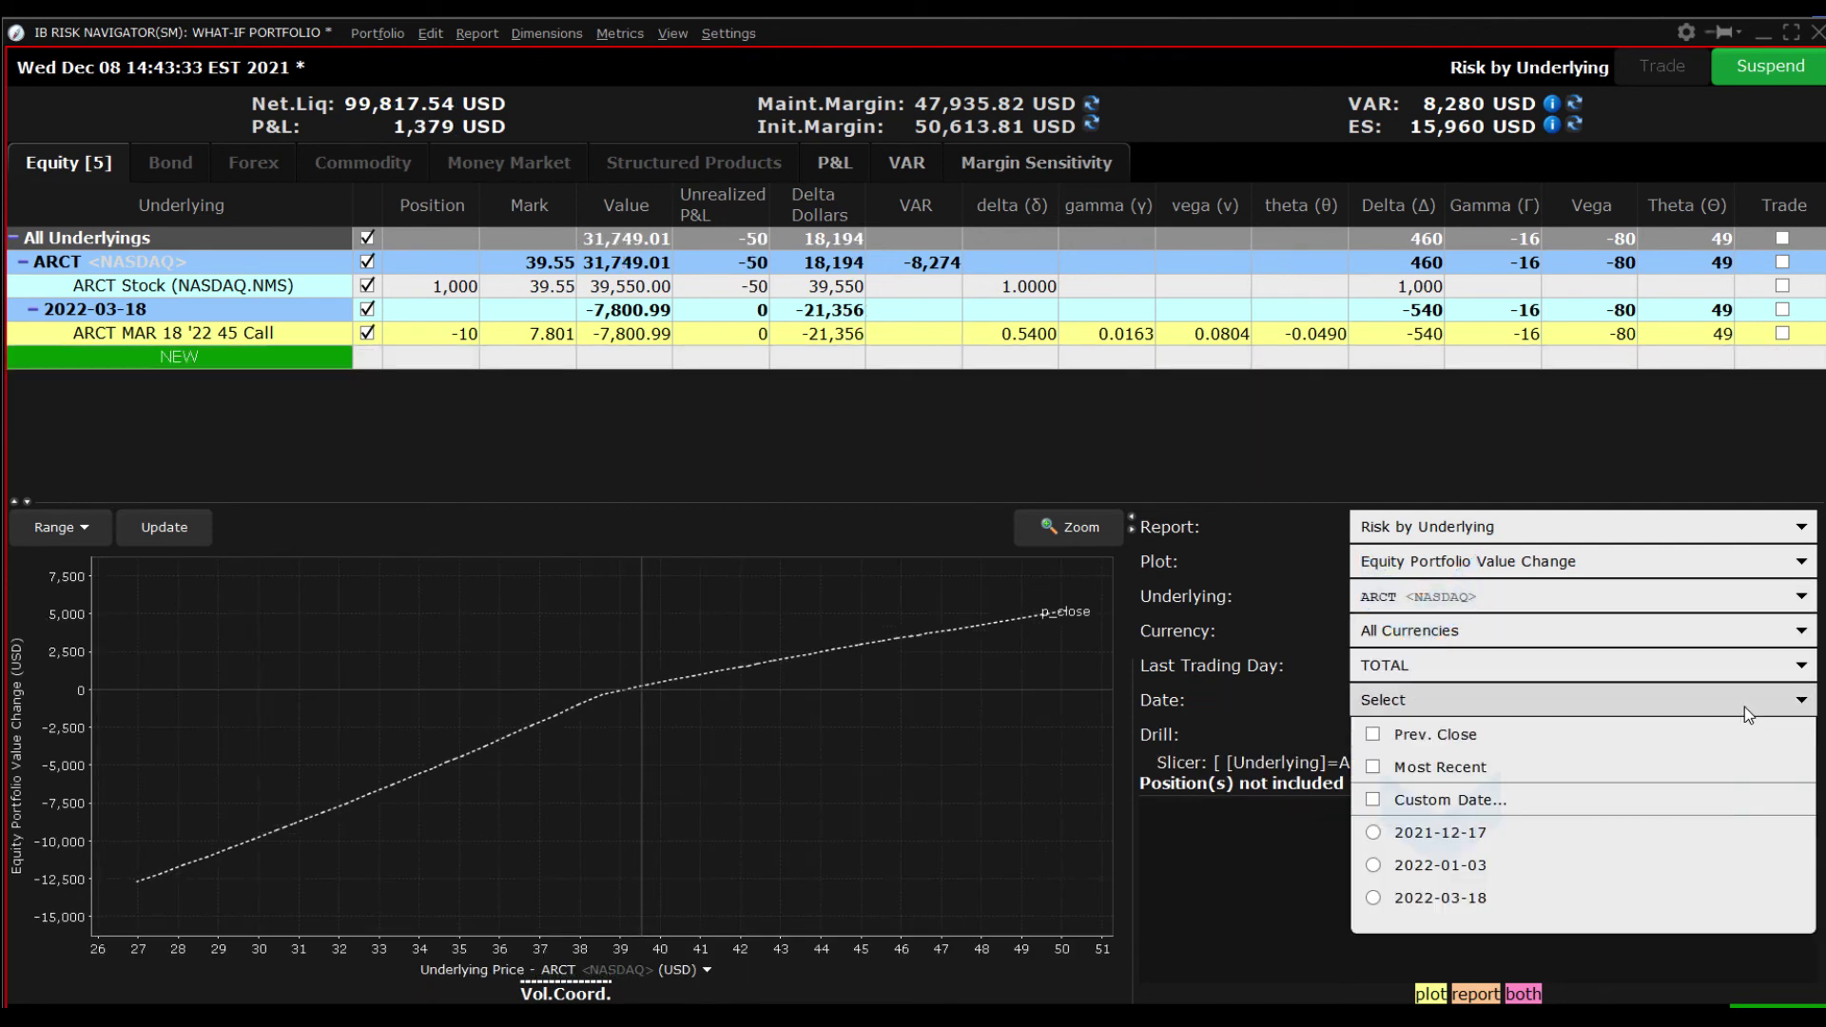
click(1584, 894)
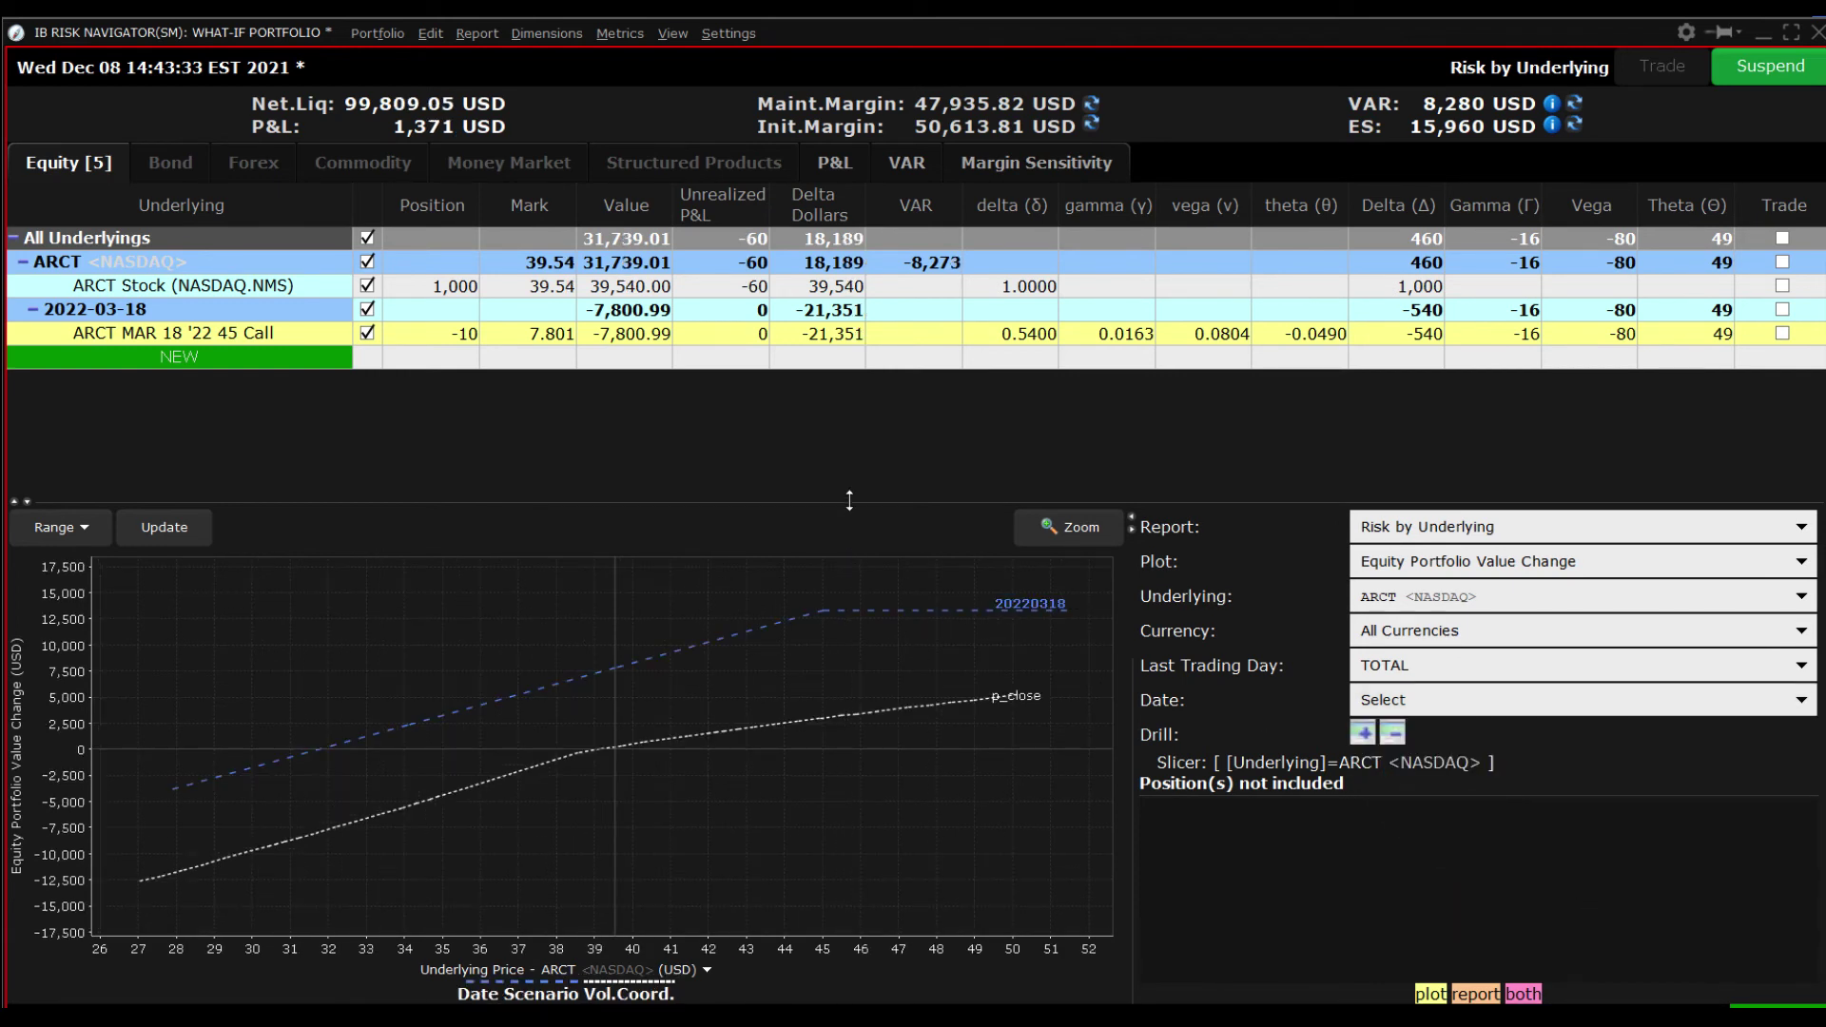
drag(850, 501, 837, 366)
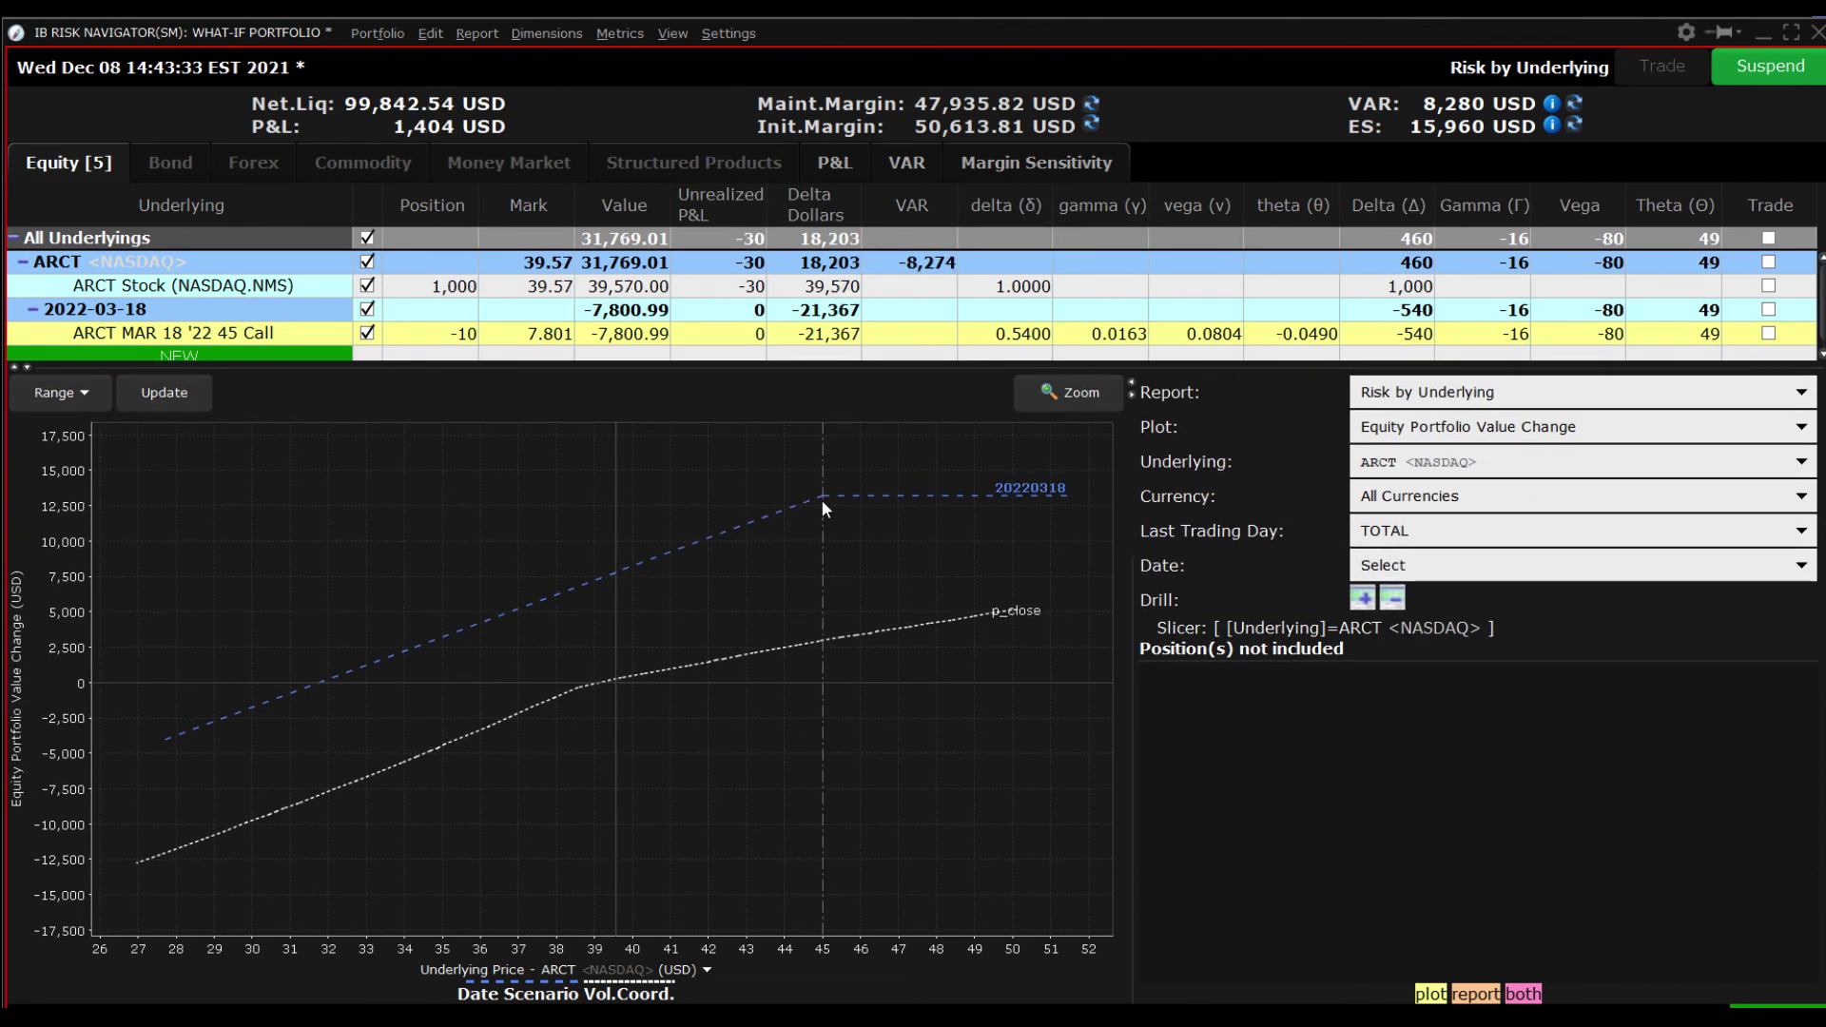
mouse_move(820, 499)
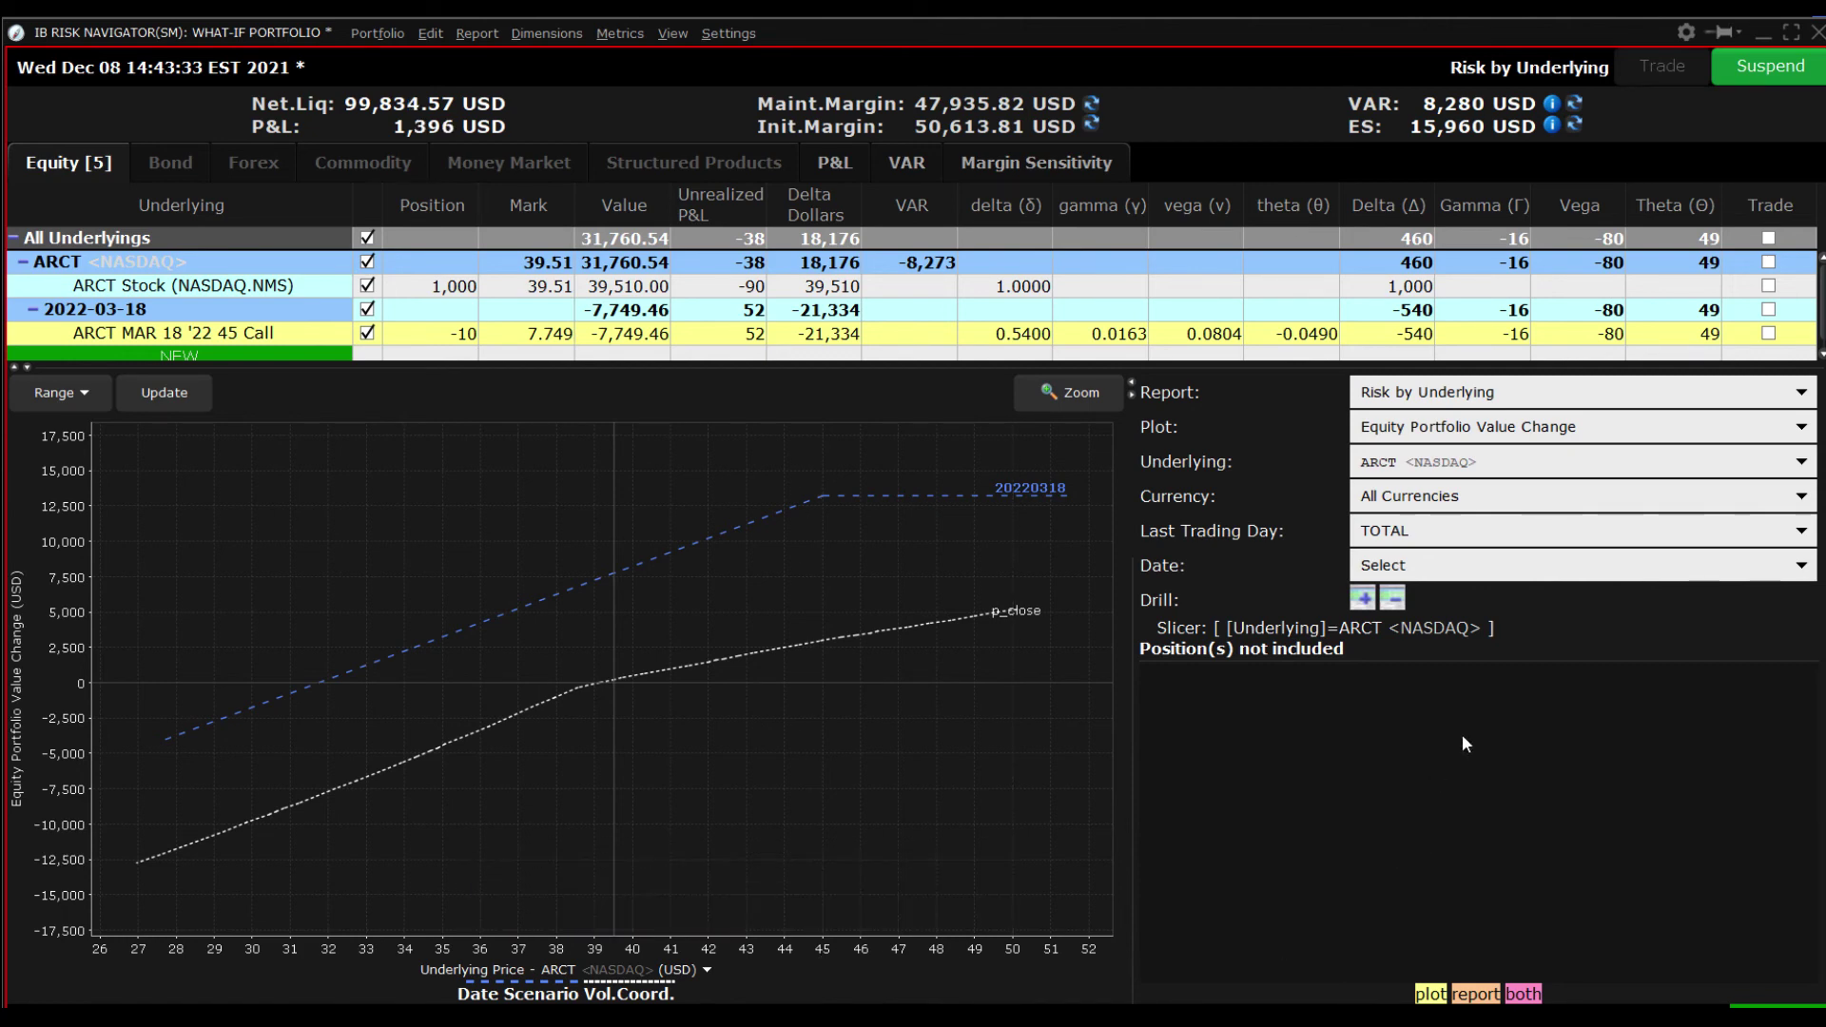
Set the Underlying to All Underlyings and enlarge the table to show every underlying
click(1568, 462)
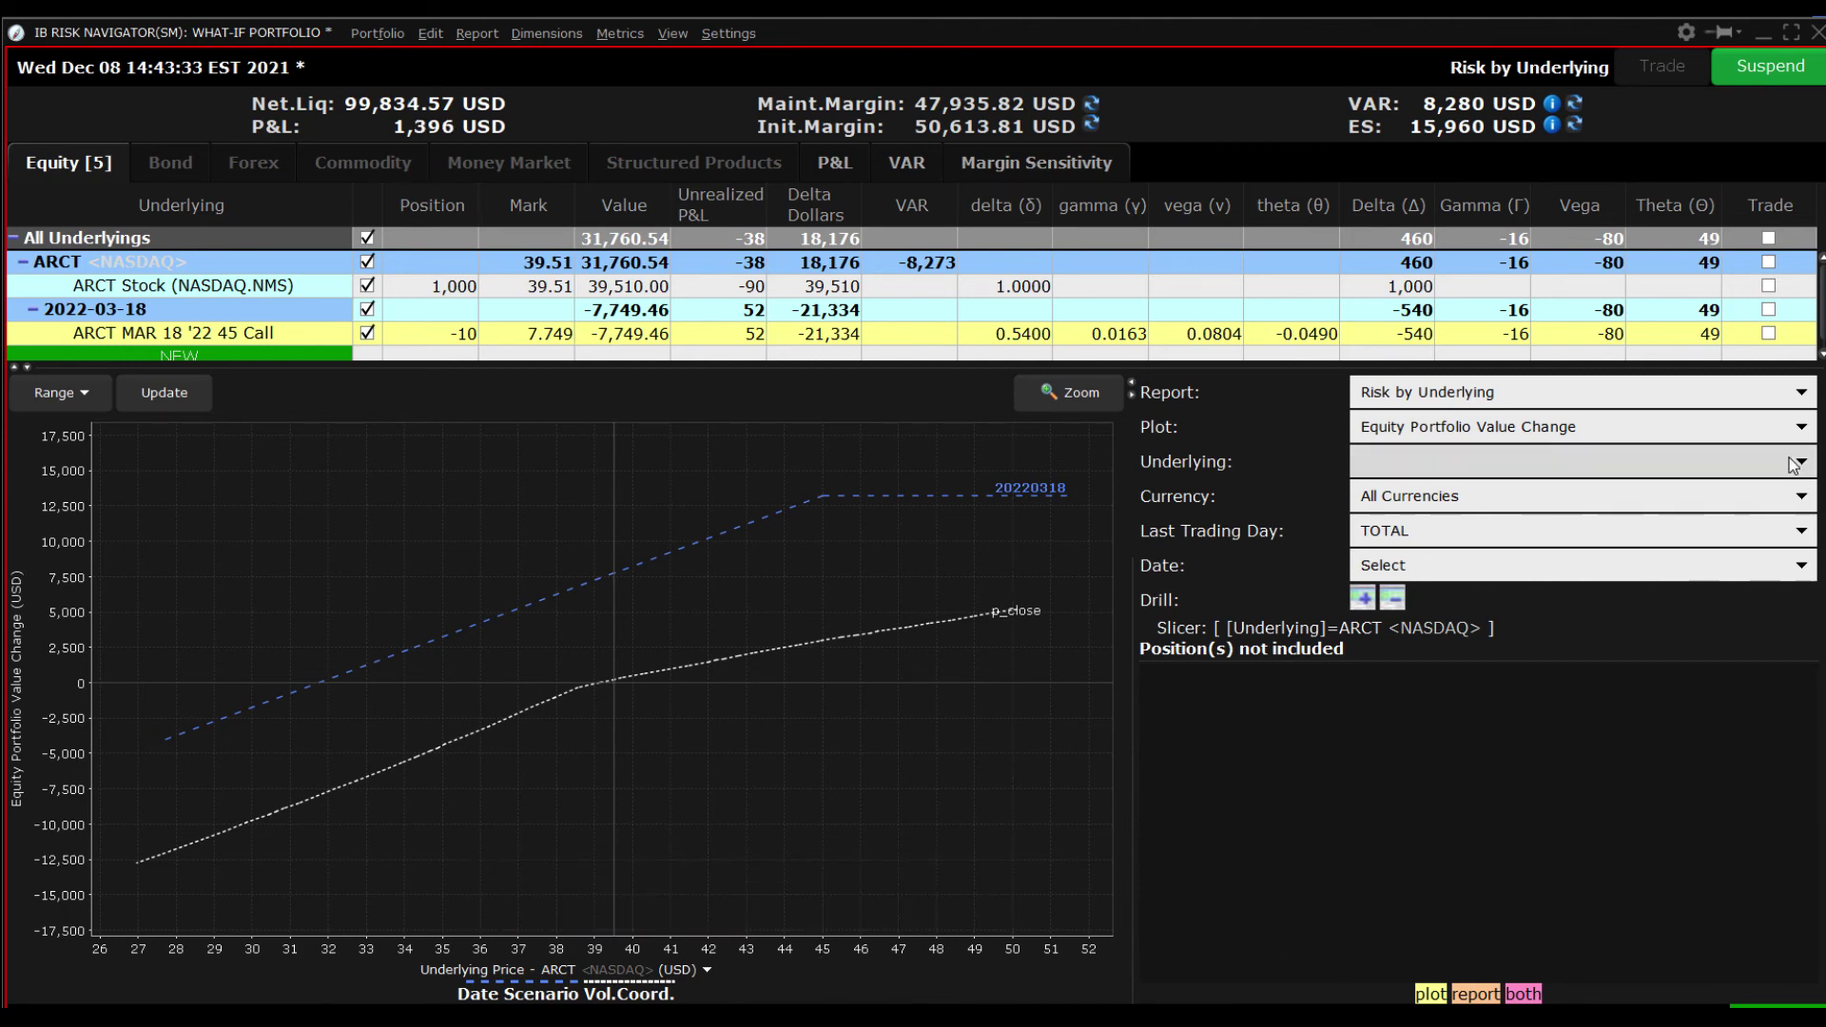
click(1572, 497)
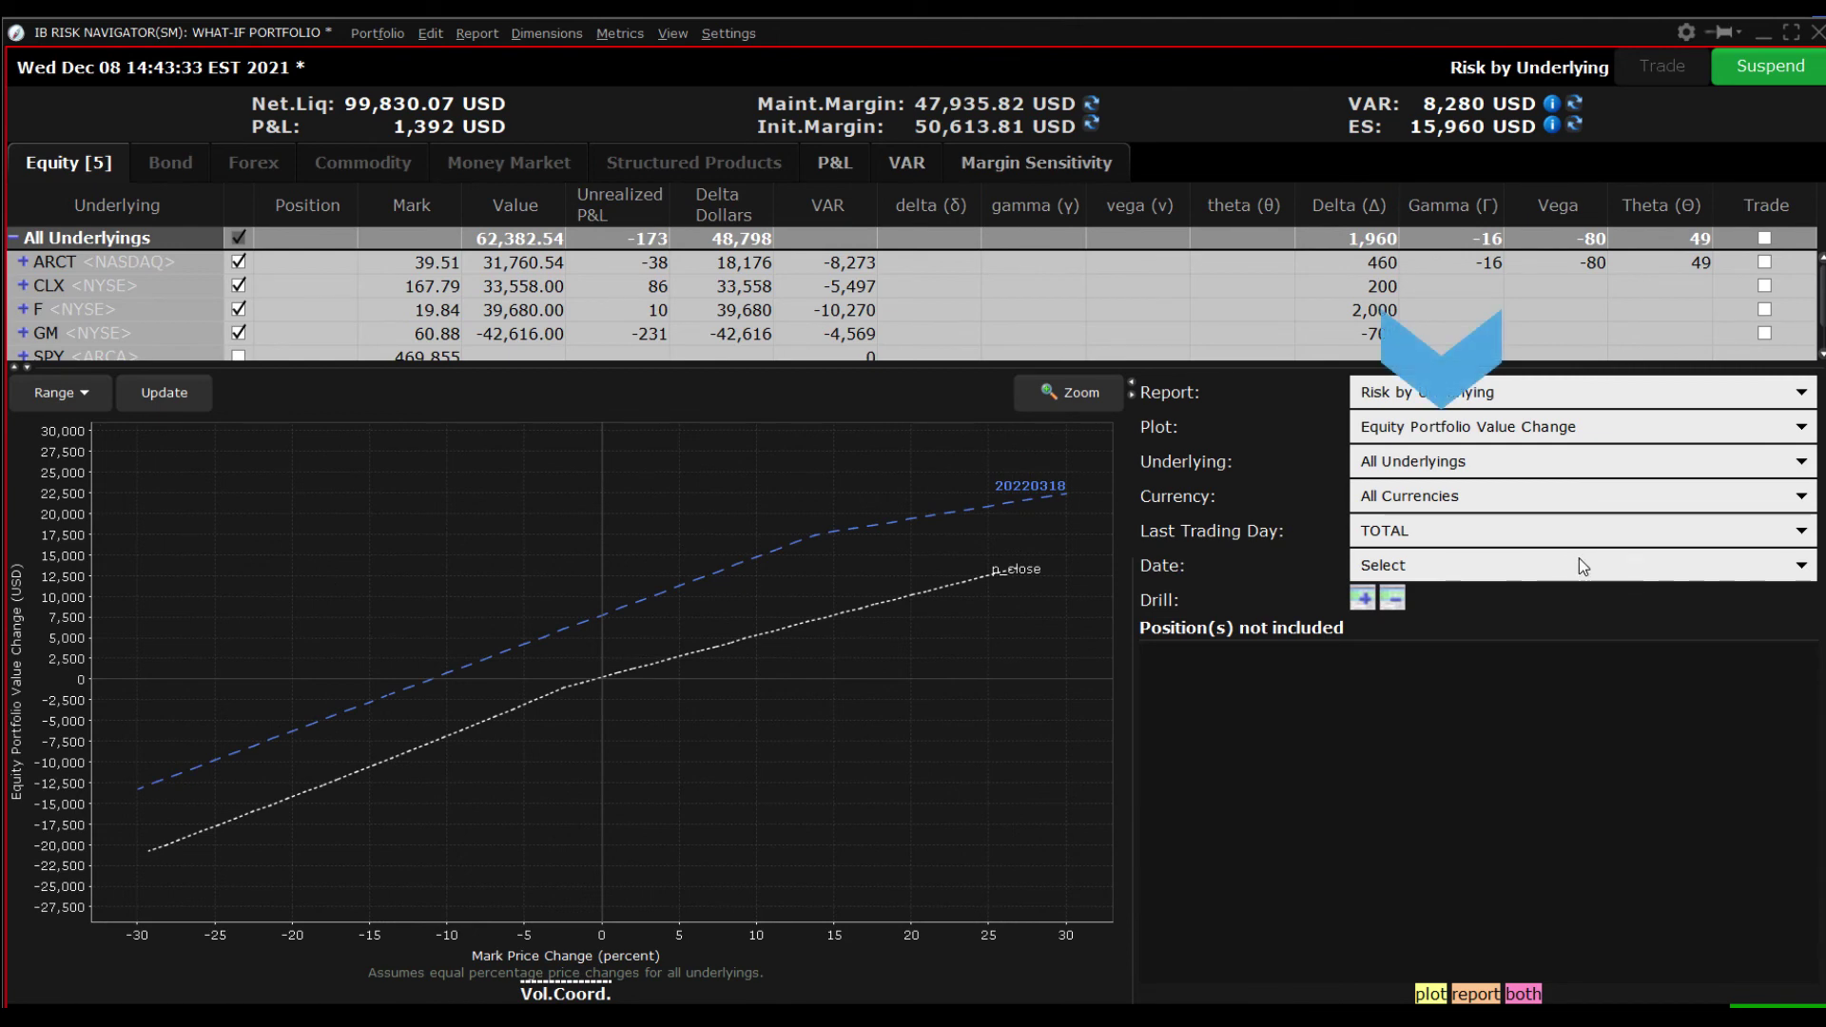
drag(956, 368, 952, 515)
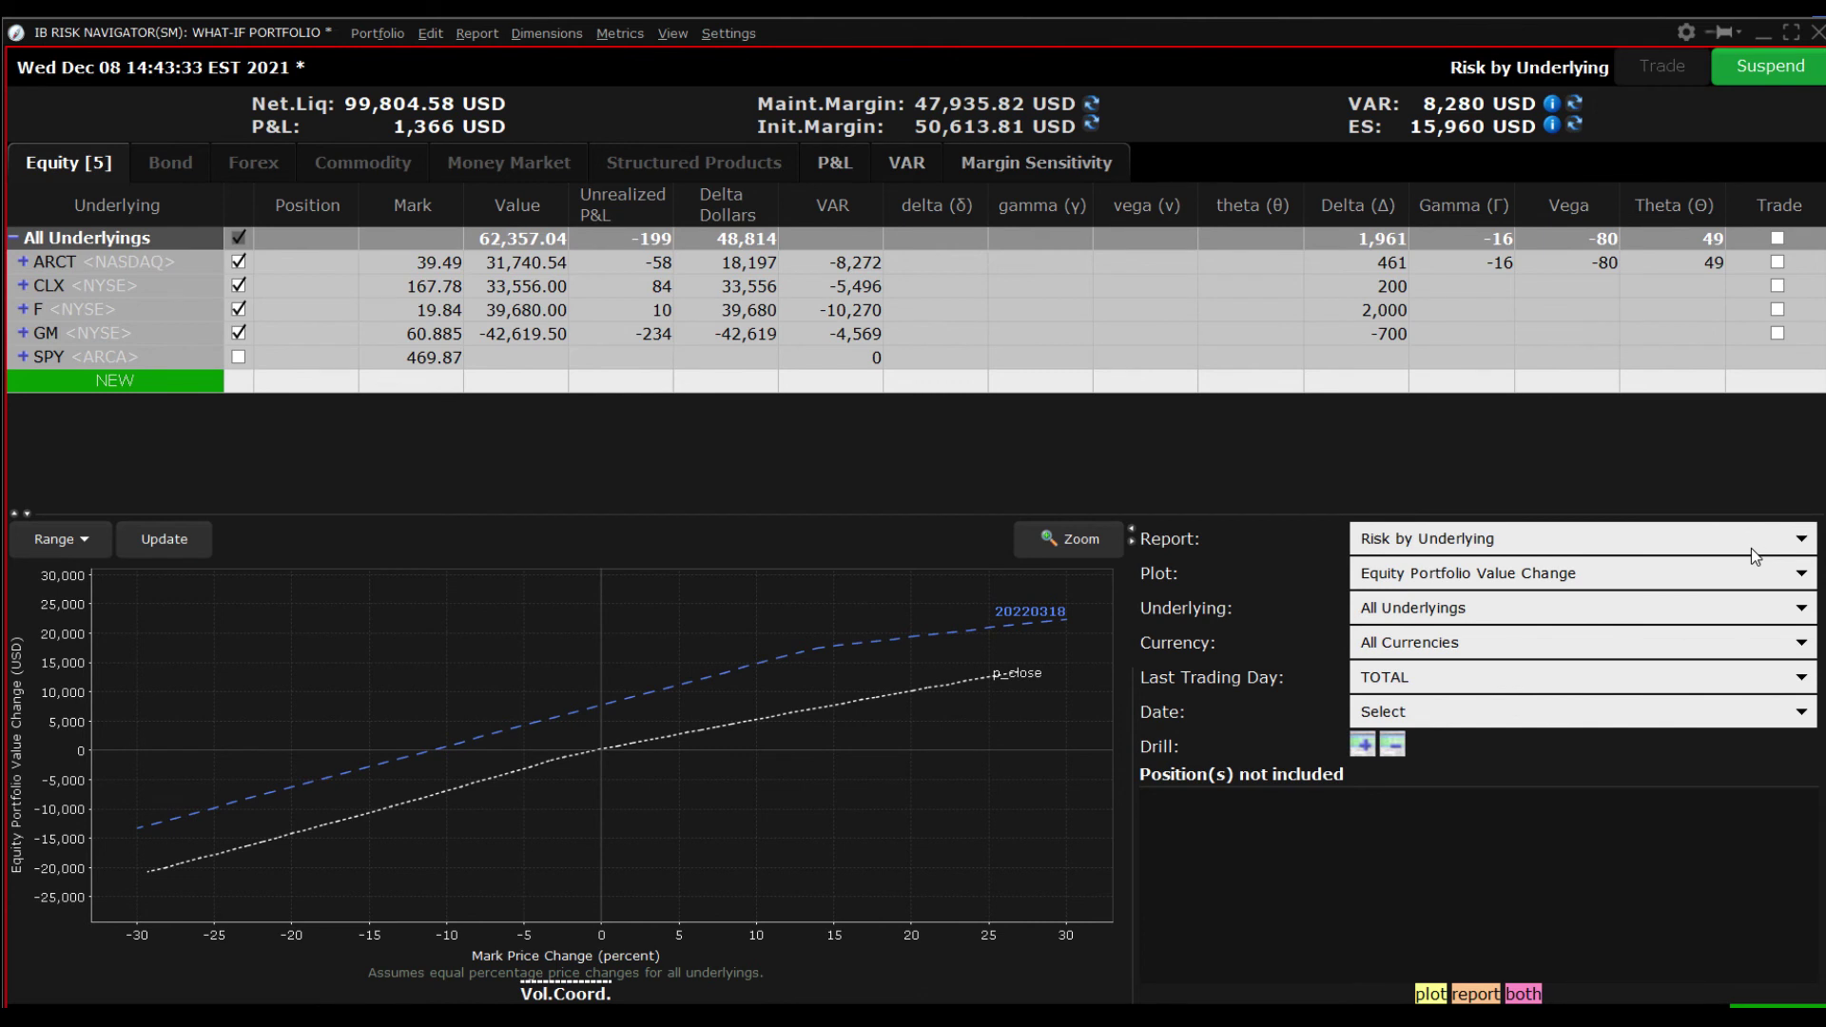
Switch the report type to Portfolio
click(1755, 542)
scroll(1745, 597, up, 1)
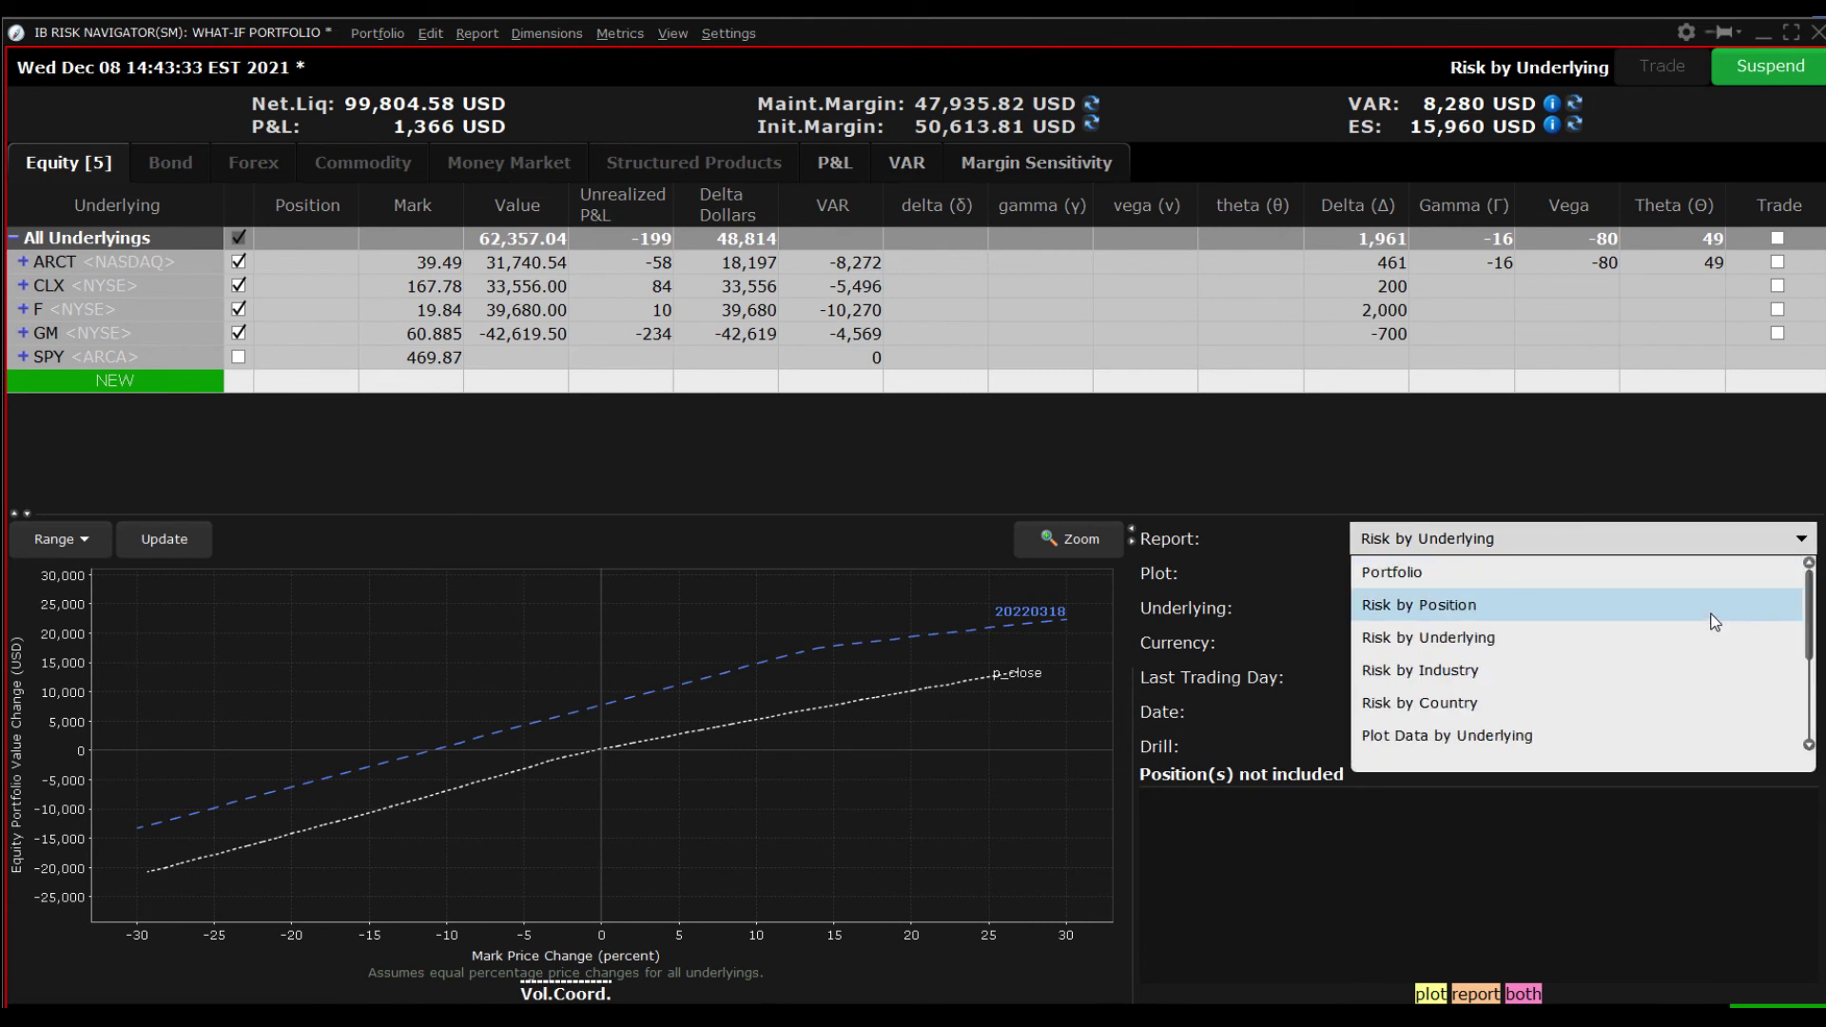
click(1499, 573)
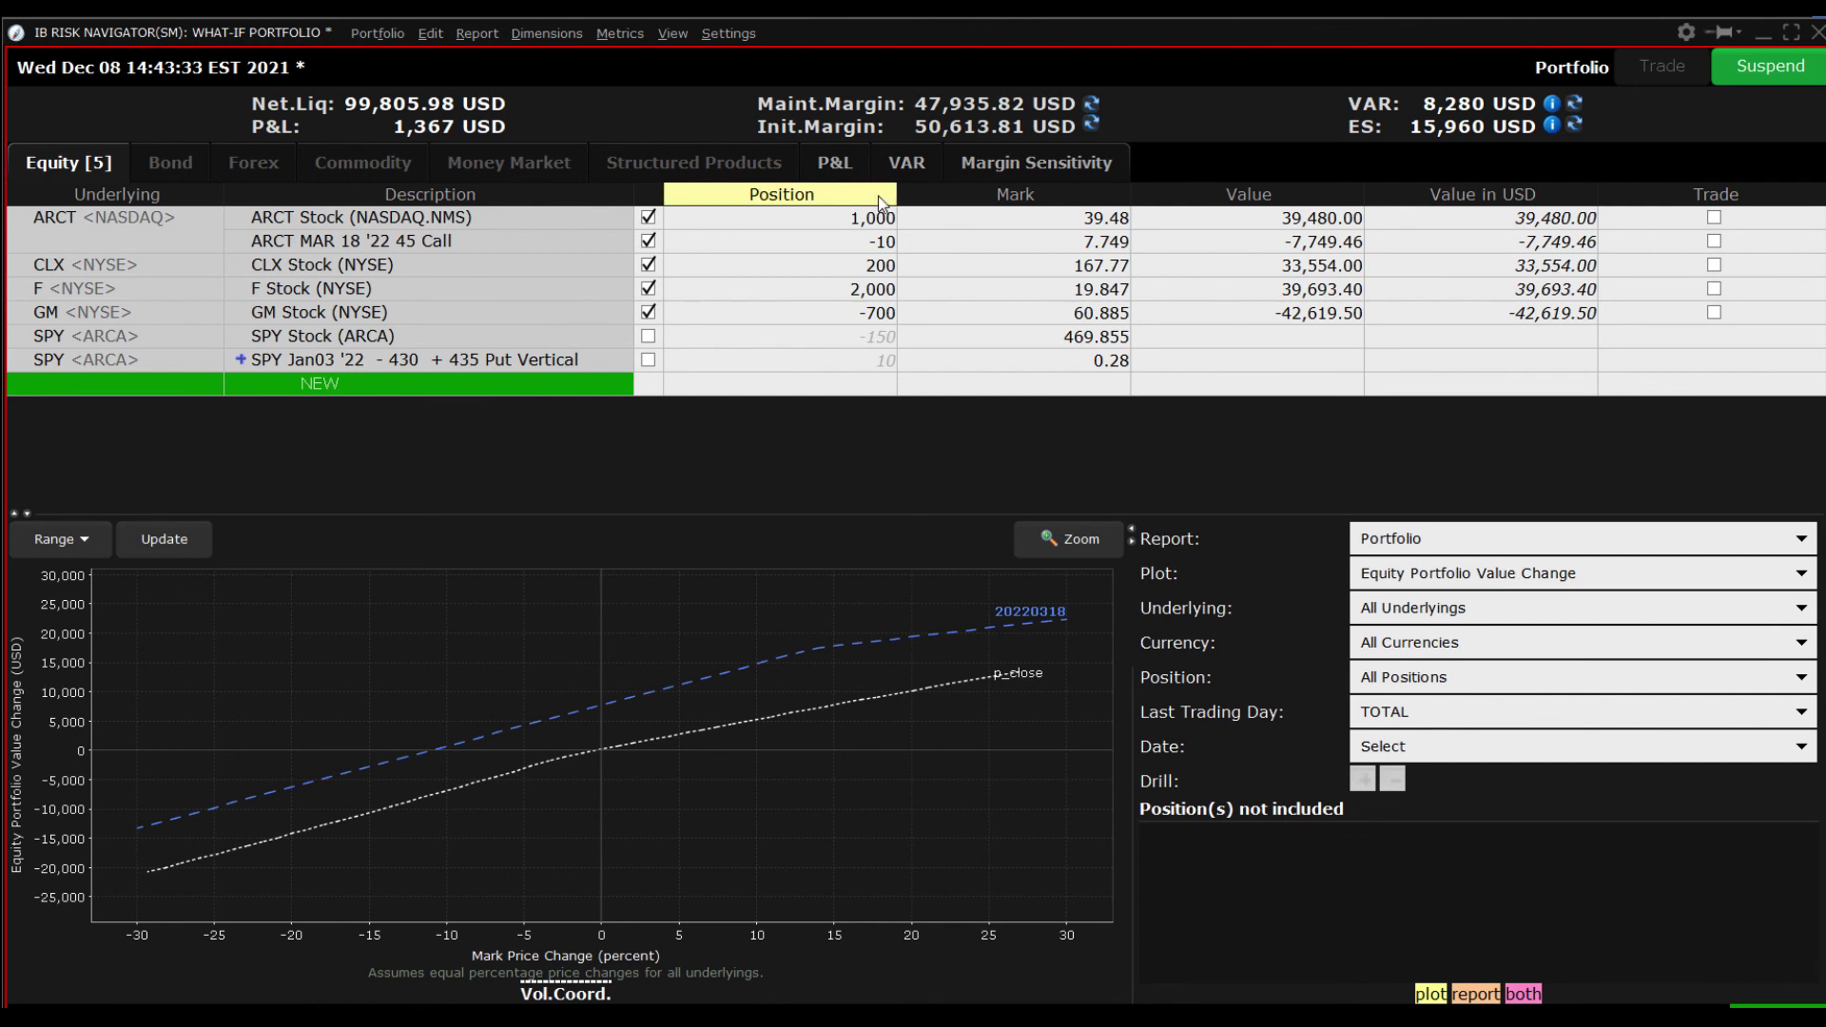
Switch to Risk by Industry, drill down into positions, and rebalance the table/chart split
click(1512, 539)
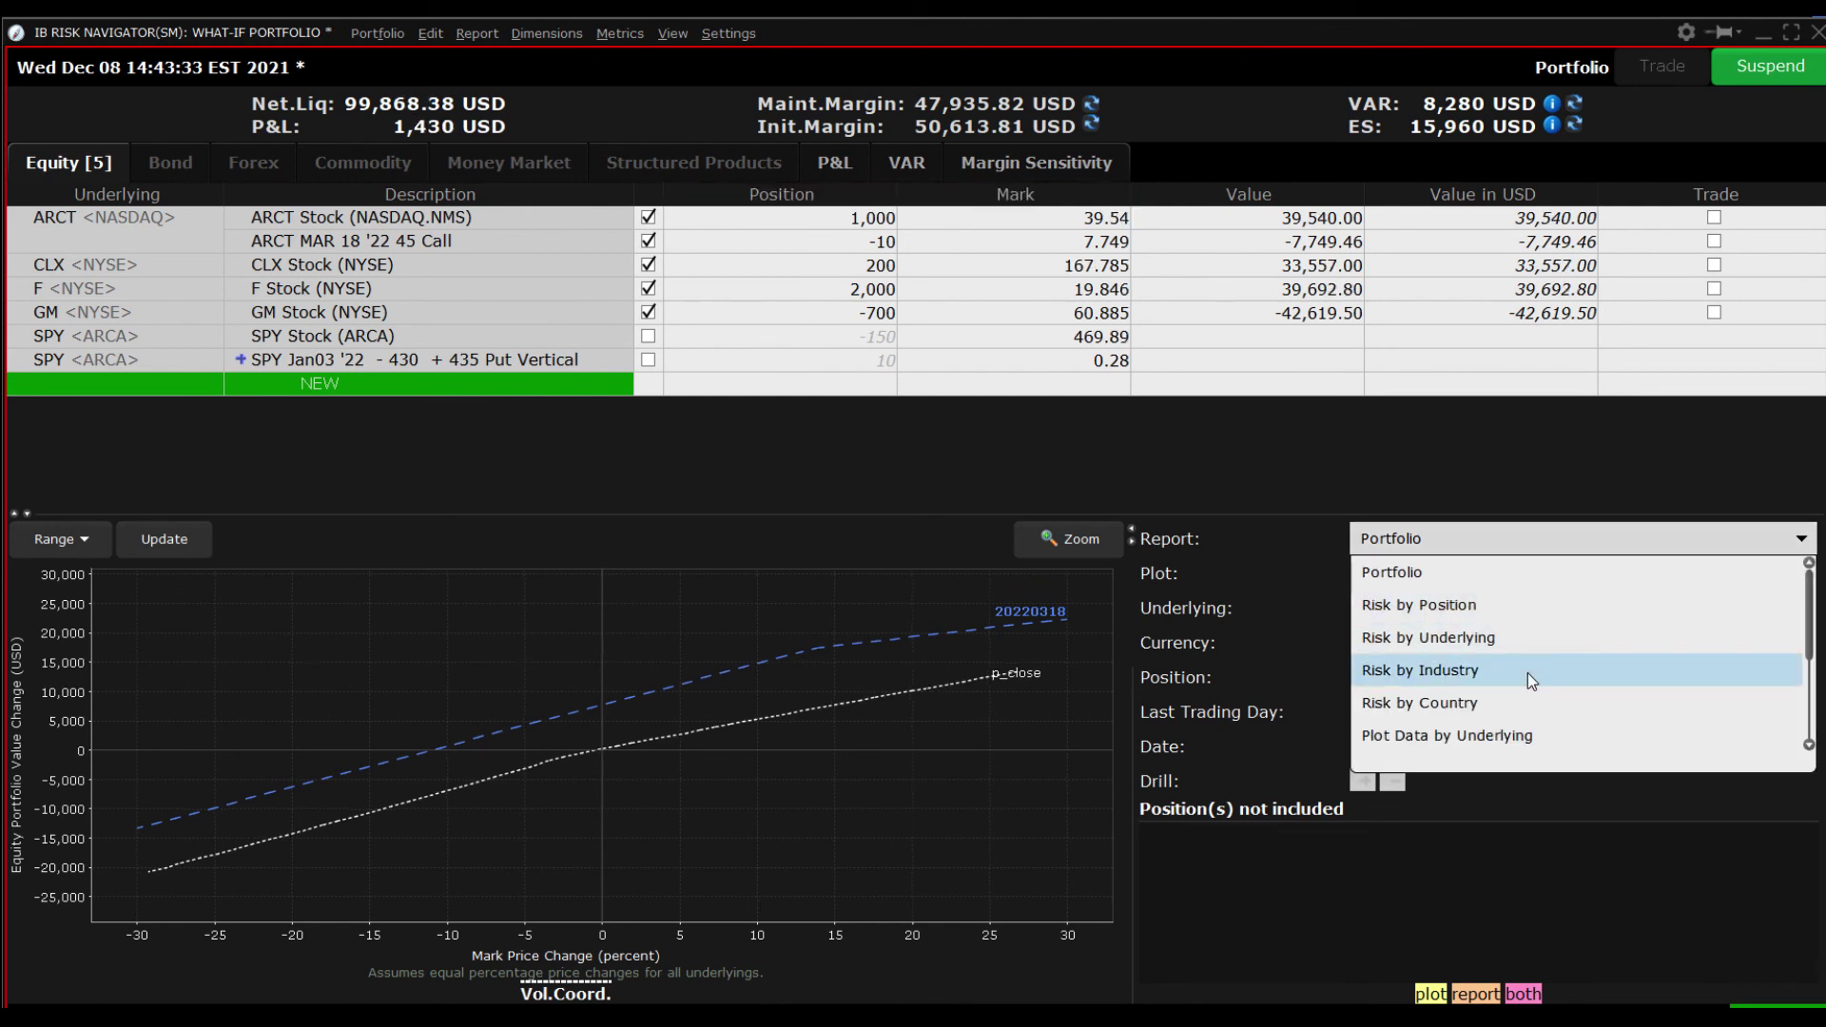
click(1527, 672)
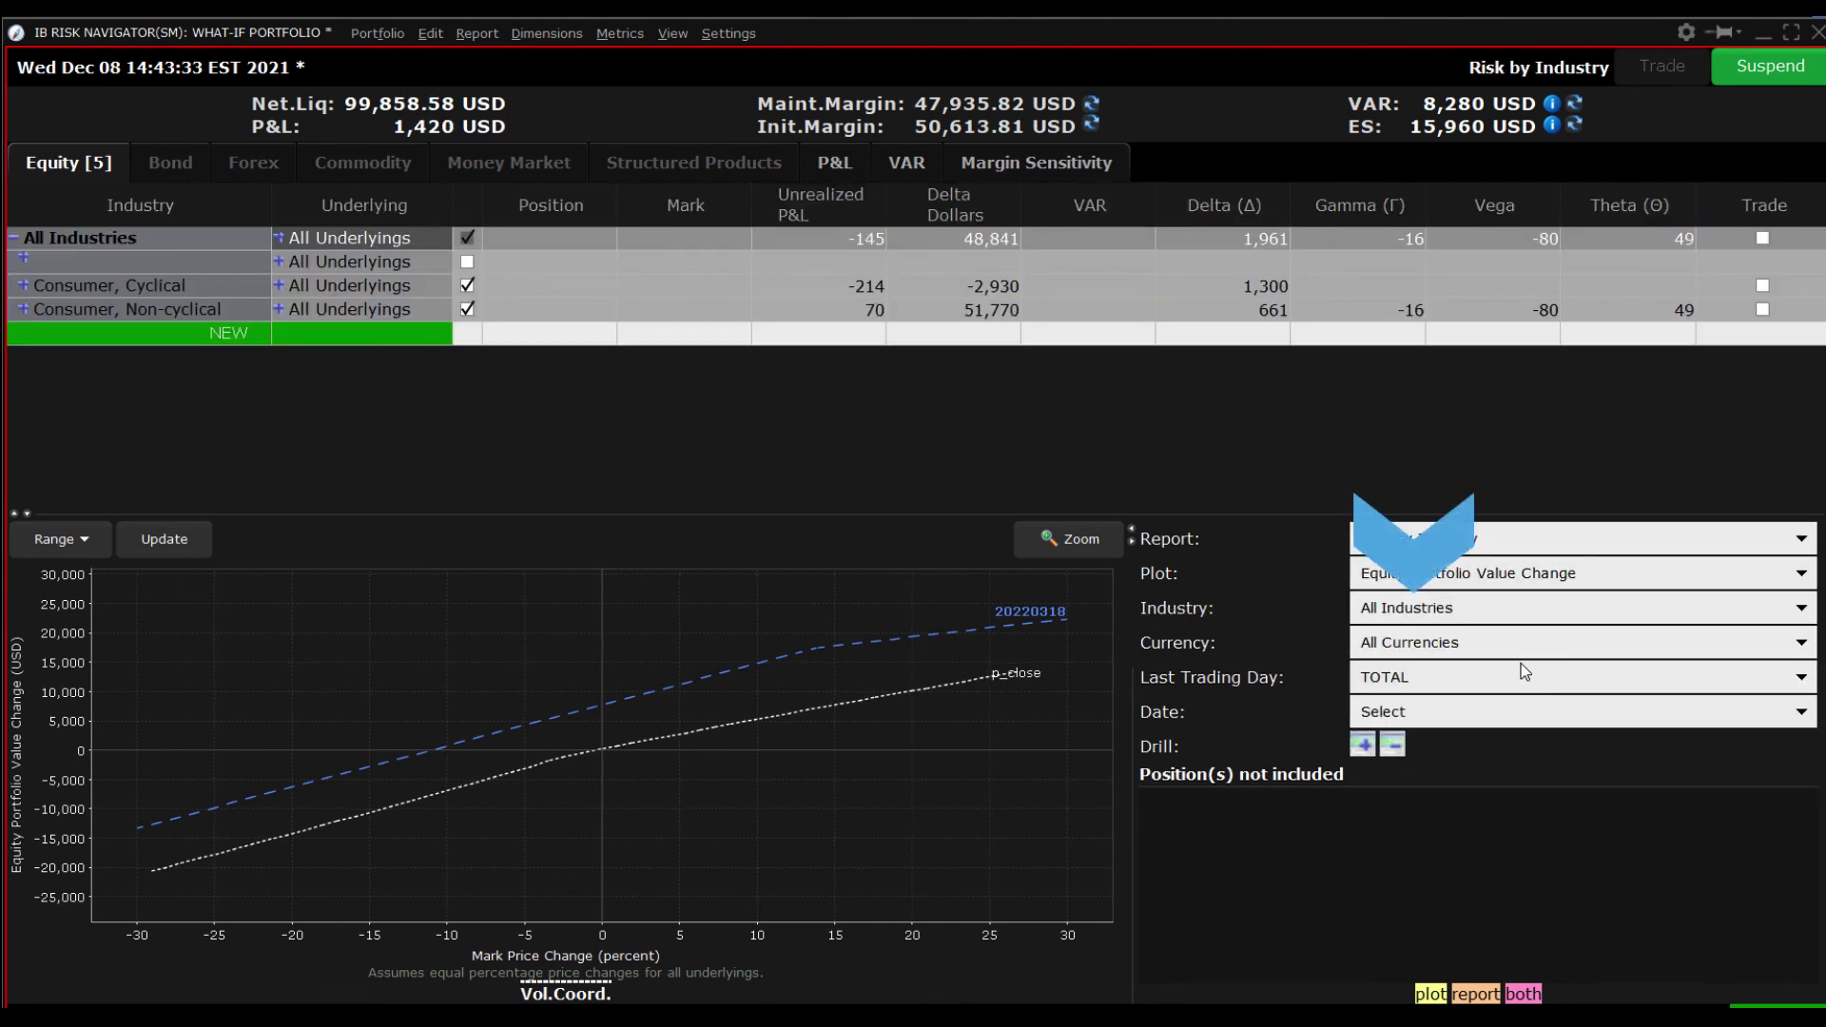
click(1365, 746)
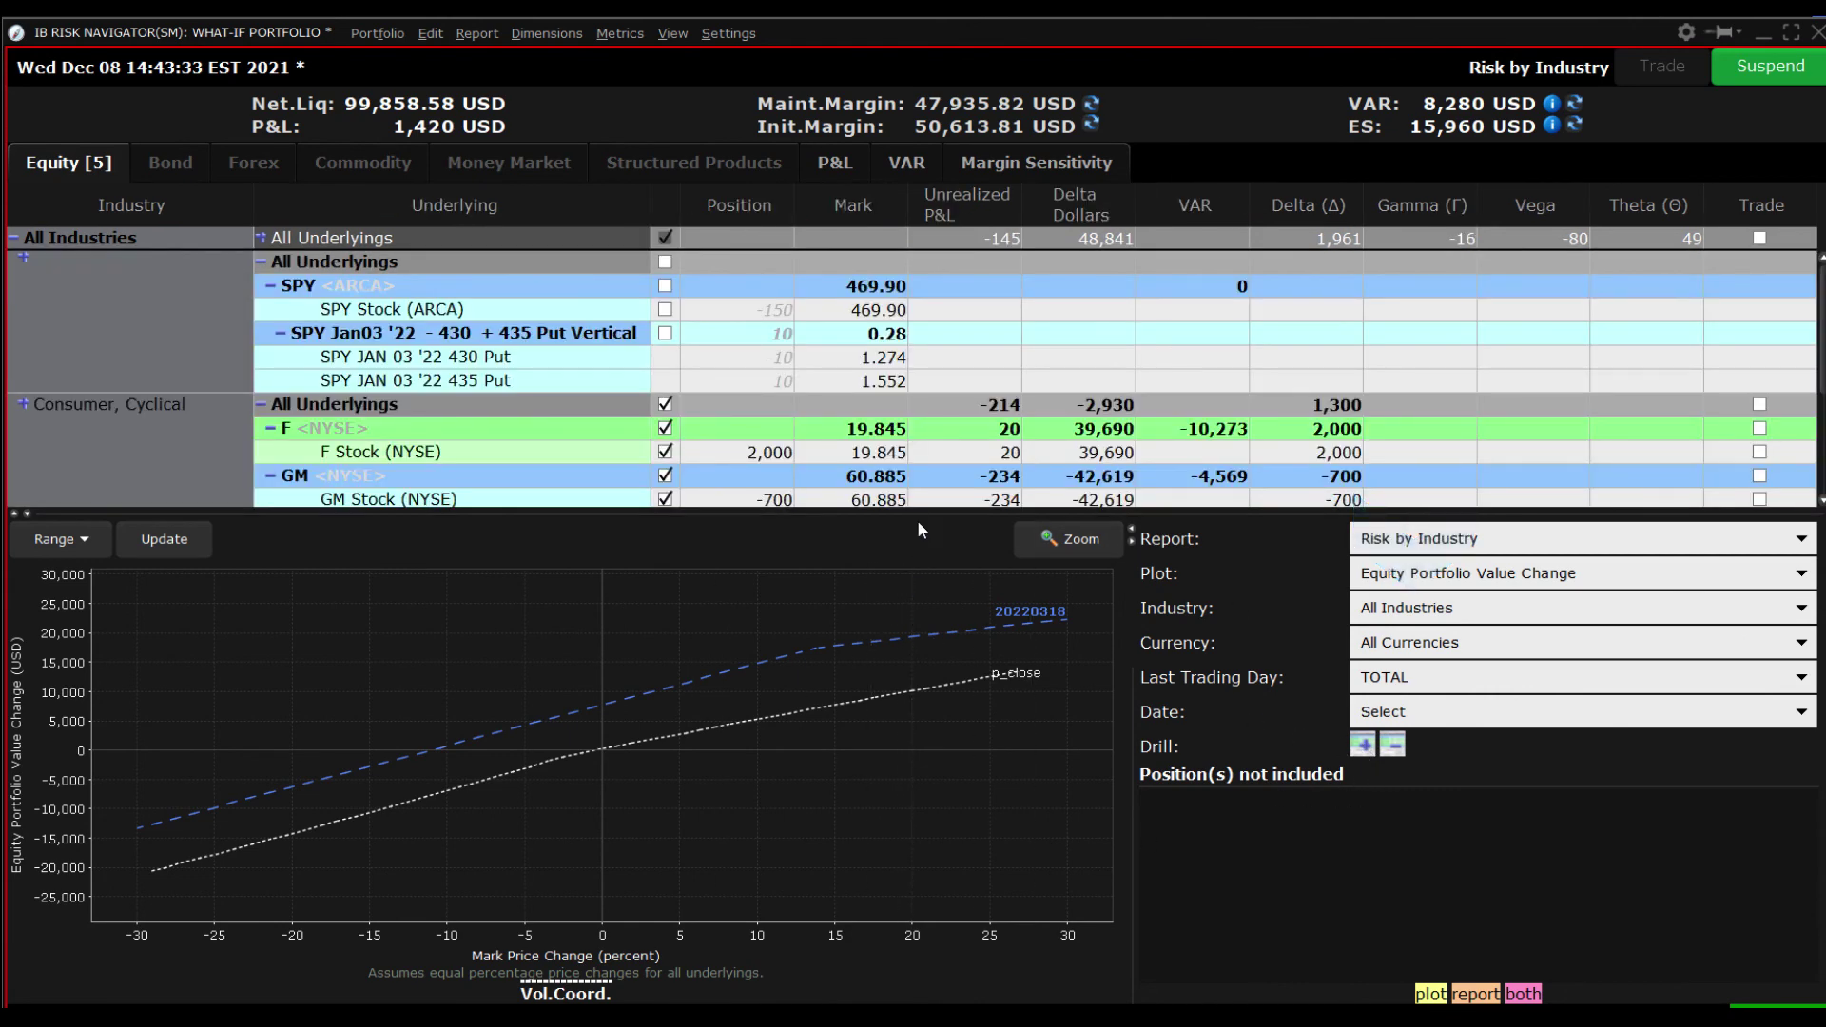
drag(918, 510, 889, 708)
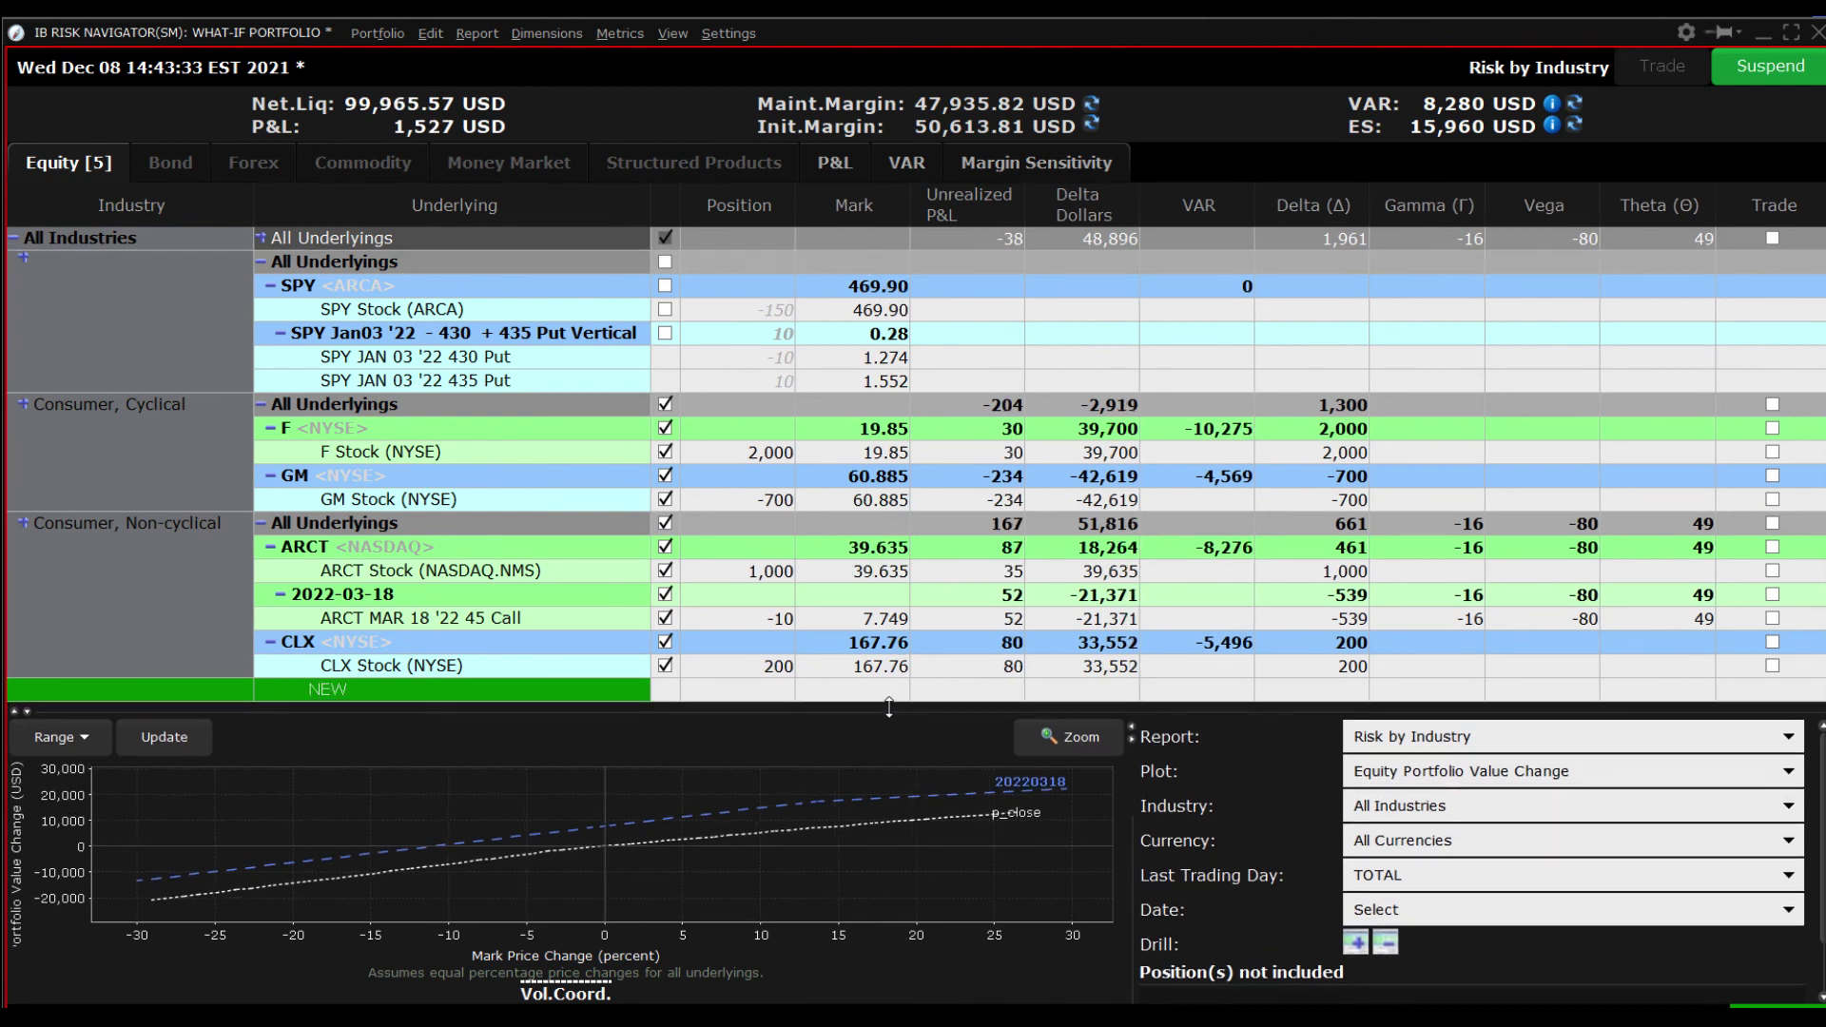
drag(889, 708, 890, 446)
Switch the report type to Portfolio Statistics
click(1550, 476)
scroll(1507, 591, down, 2)
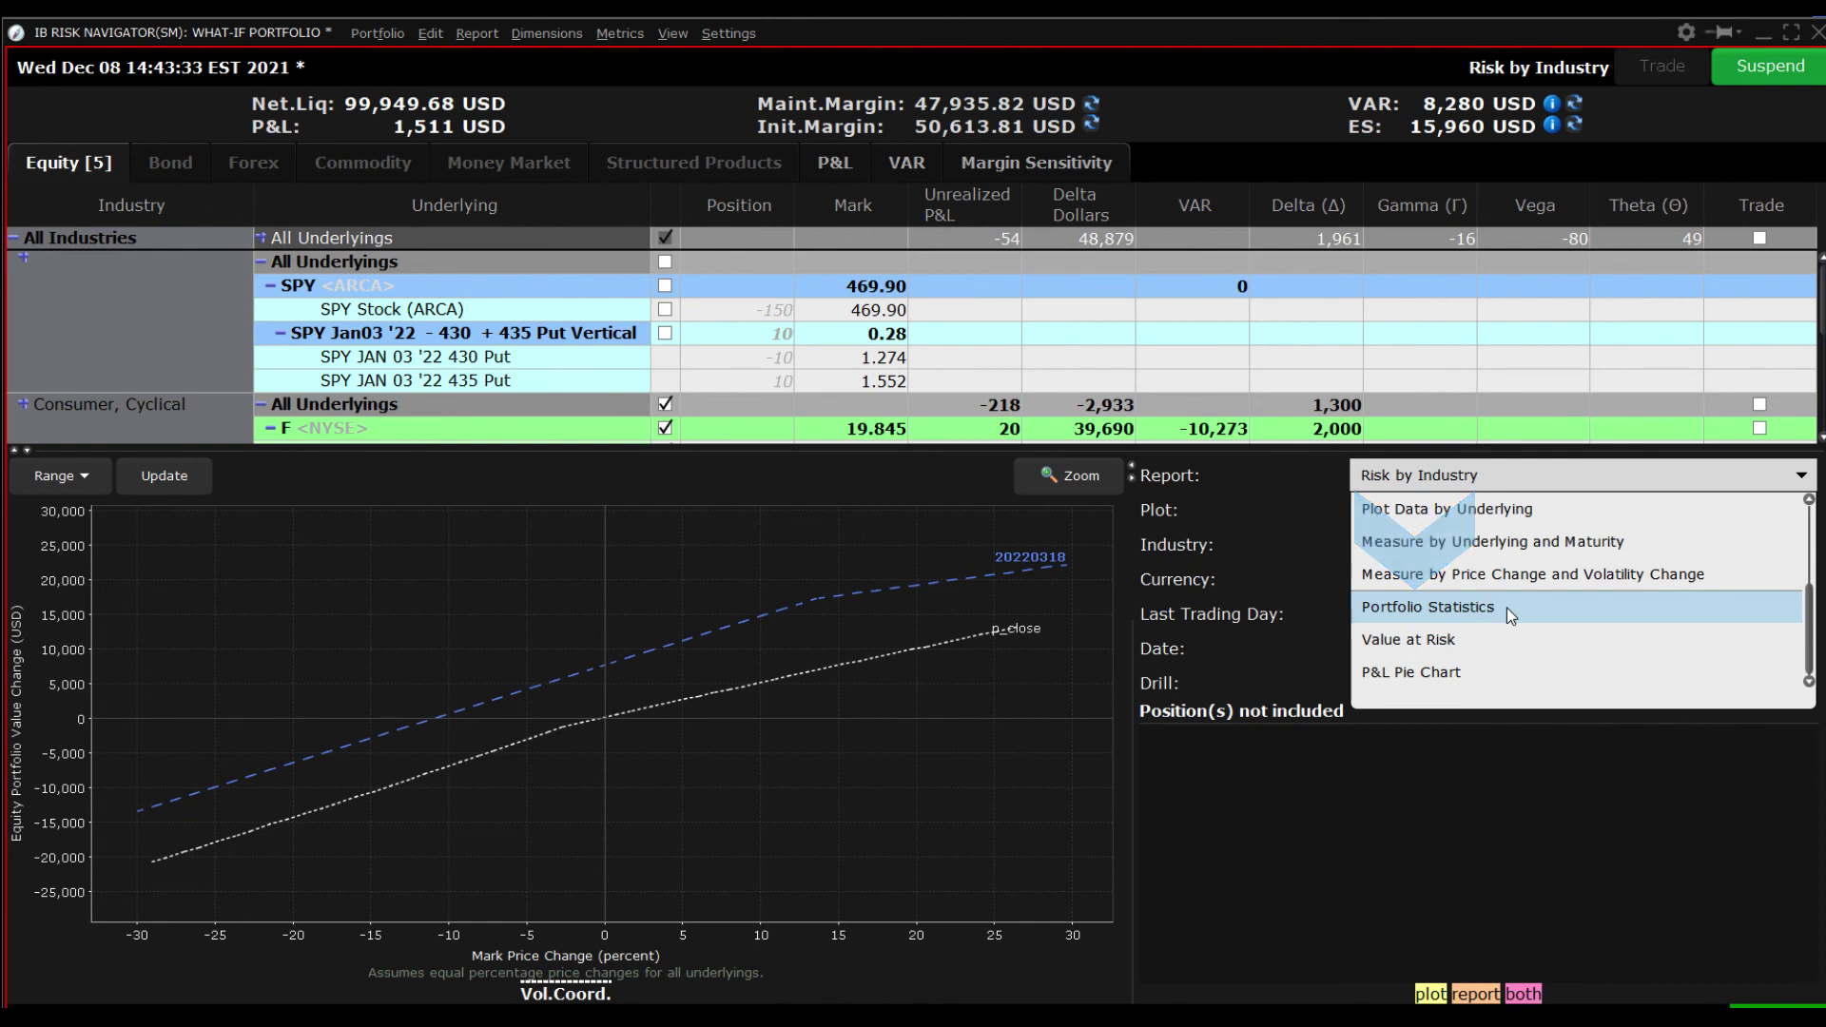
click(1506, 608)
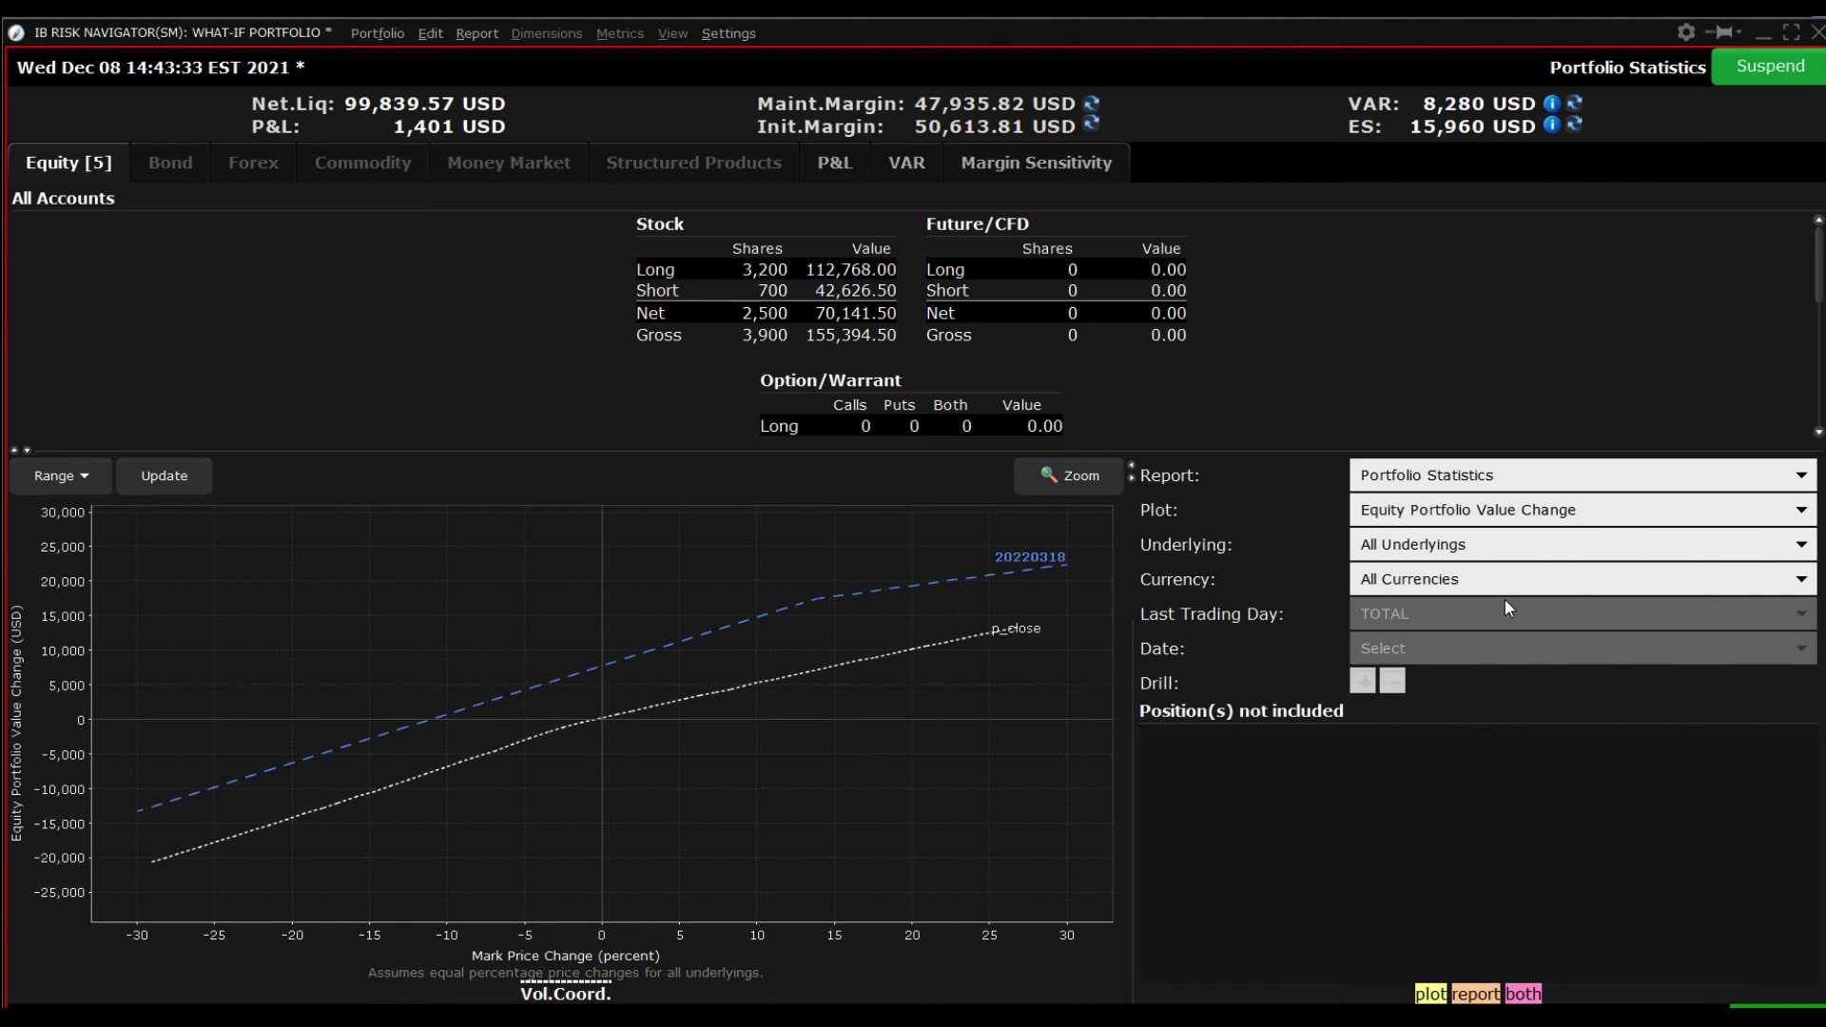
Switch to Value at Risk and enlarge the tables to show the -28,609 USD worst case rows
click(1509, 482)
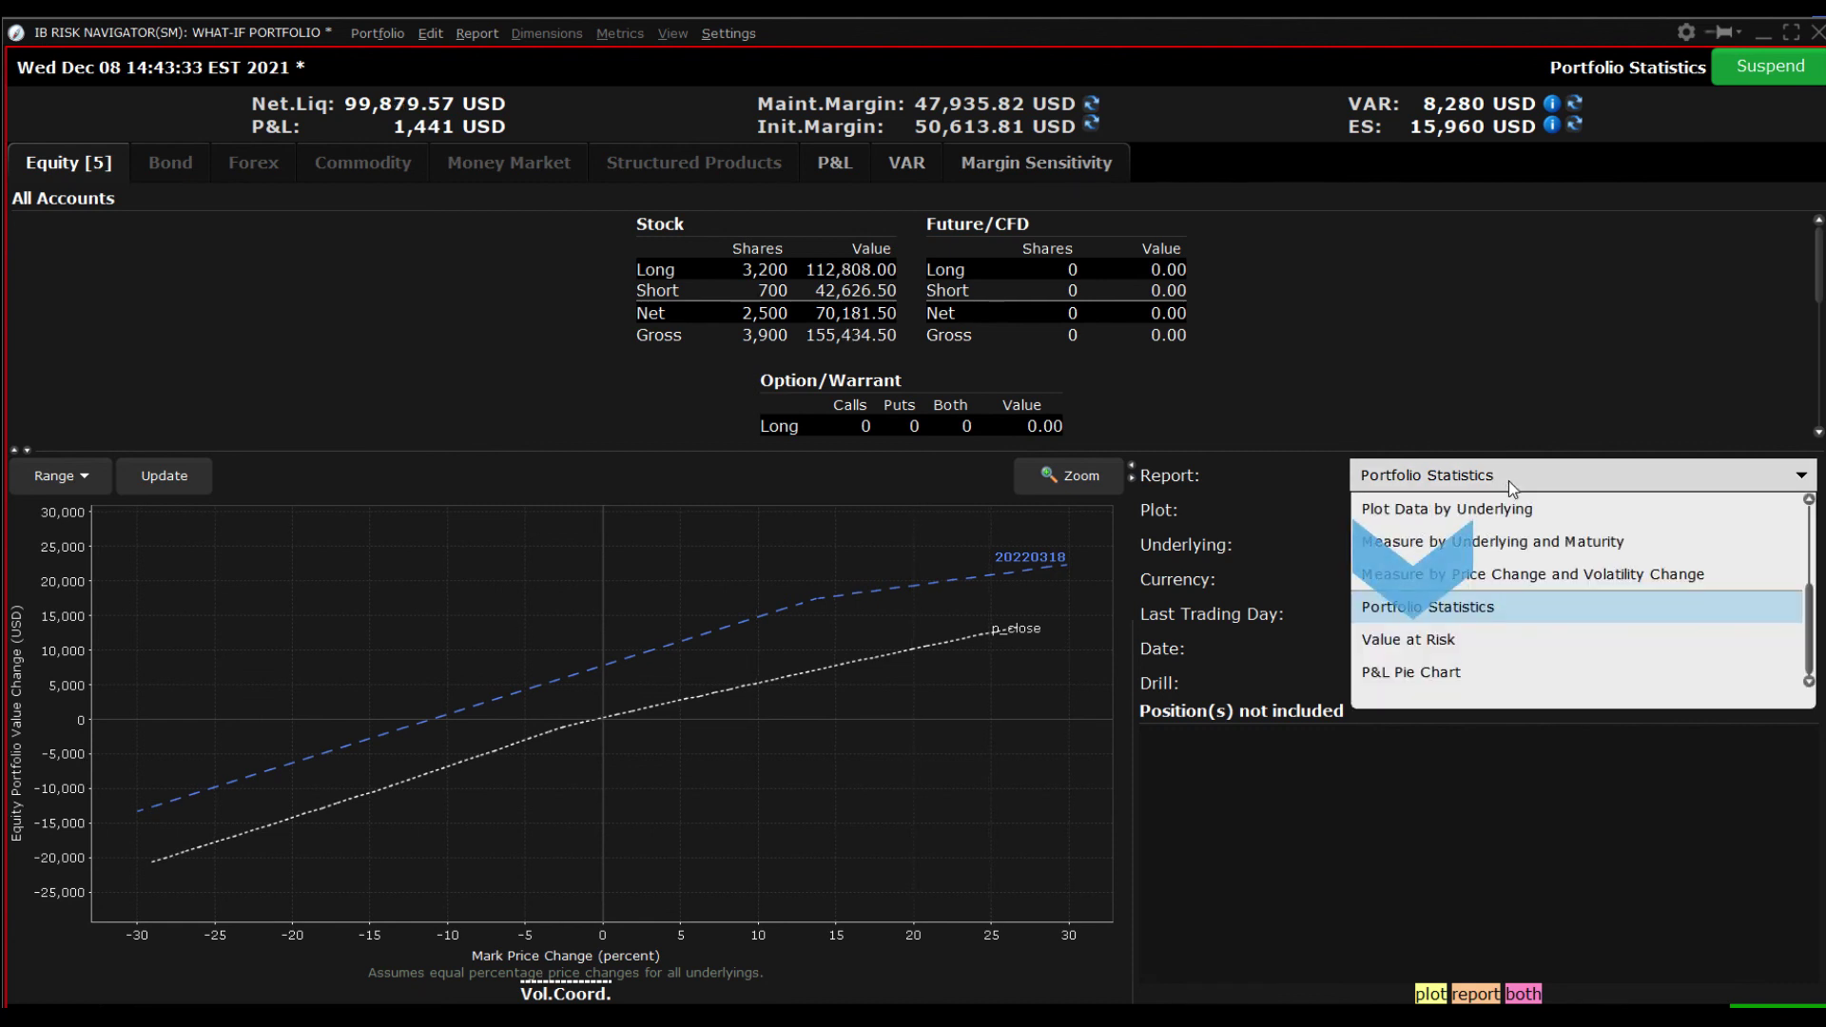
click(1515, 643)
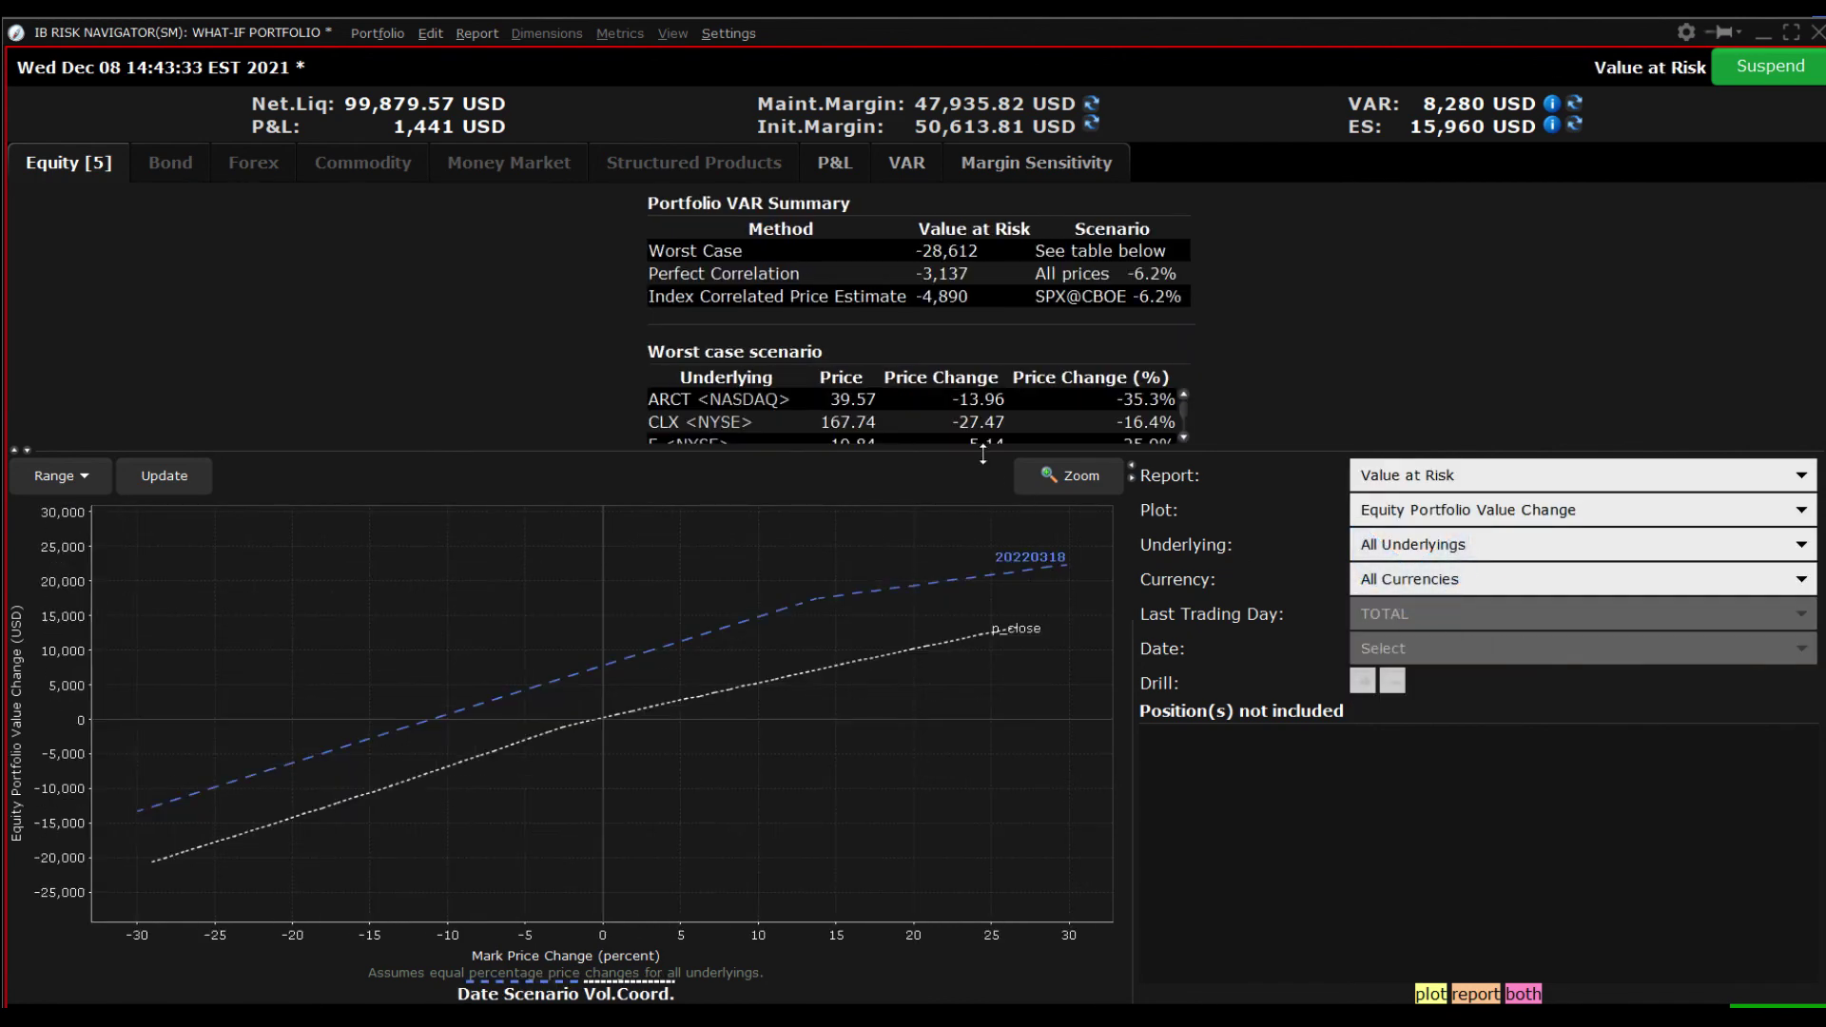
drag(983, 455, 985, 520)
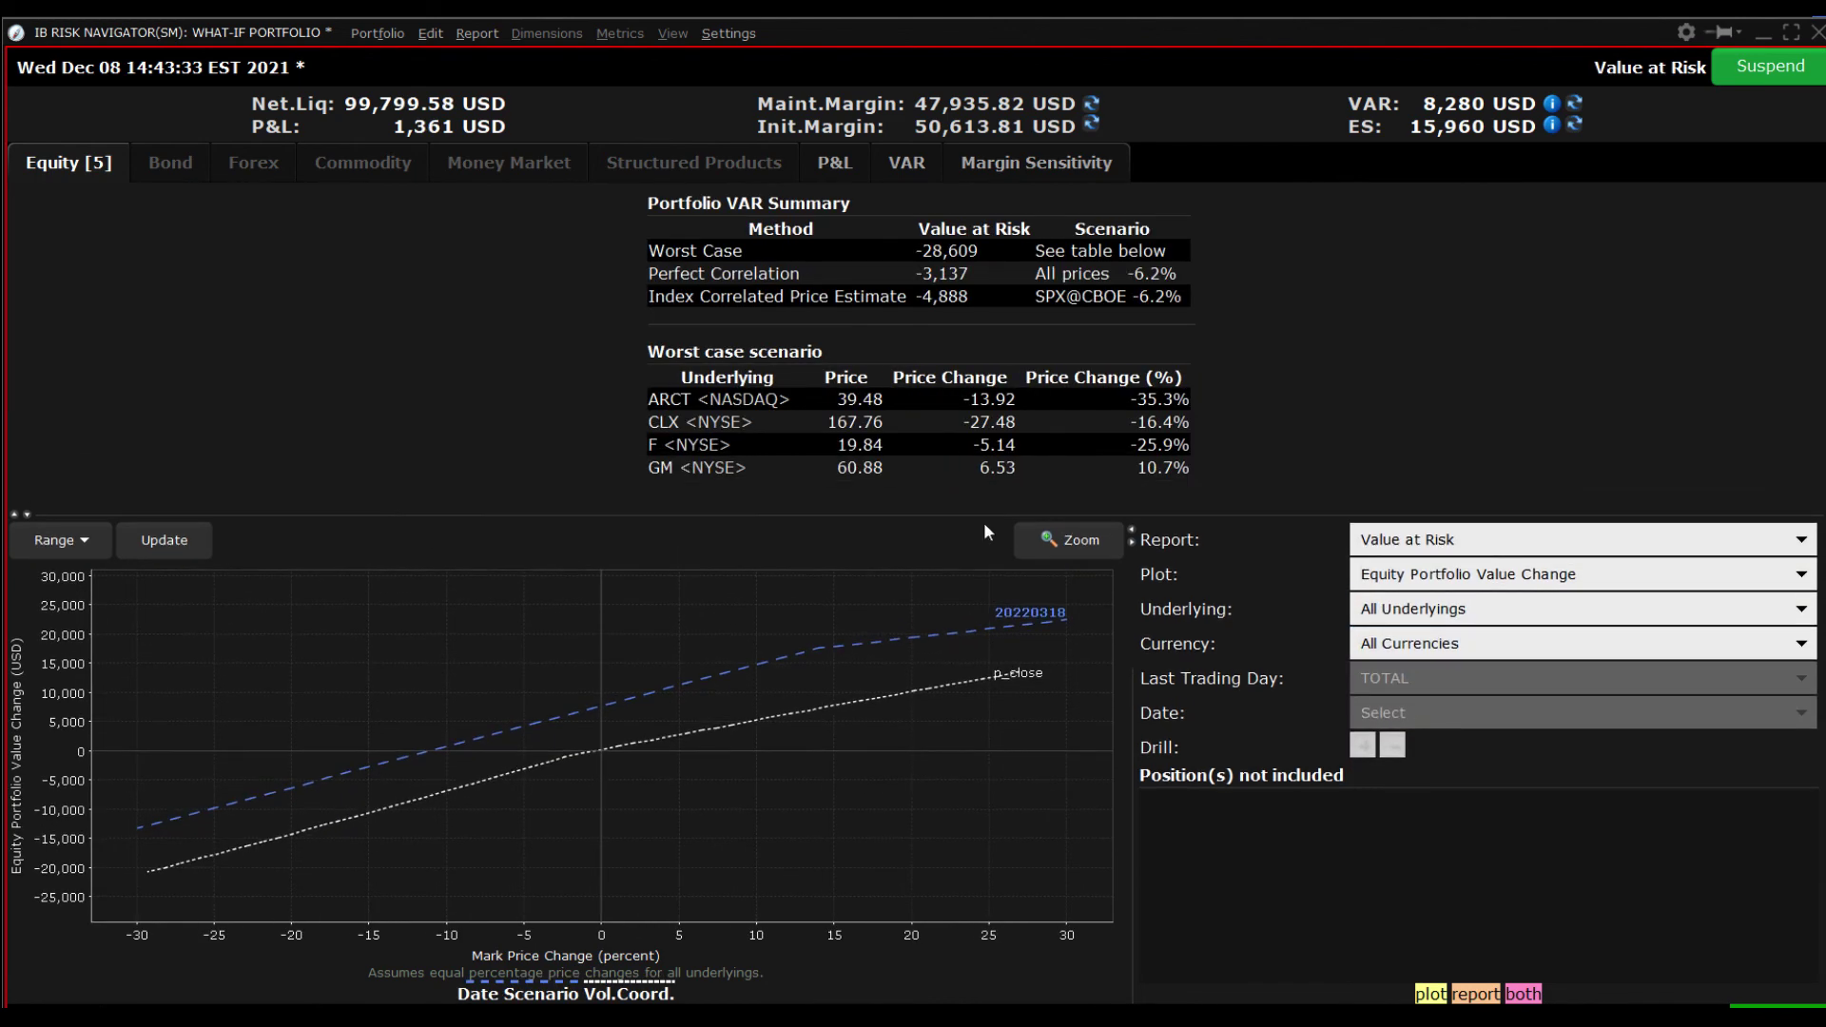
Switch to the P&L Pie Chart report and read each underlying's delta-dollar and P&L slices
click(1471, 539)
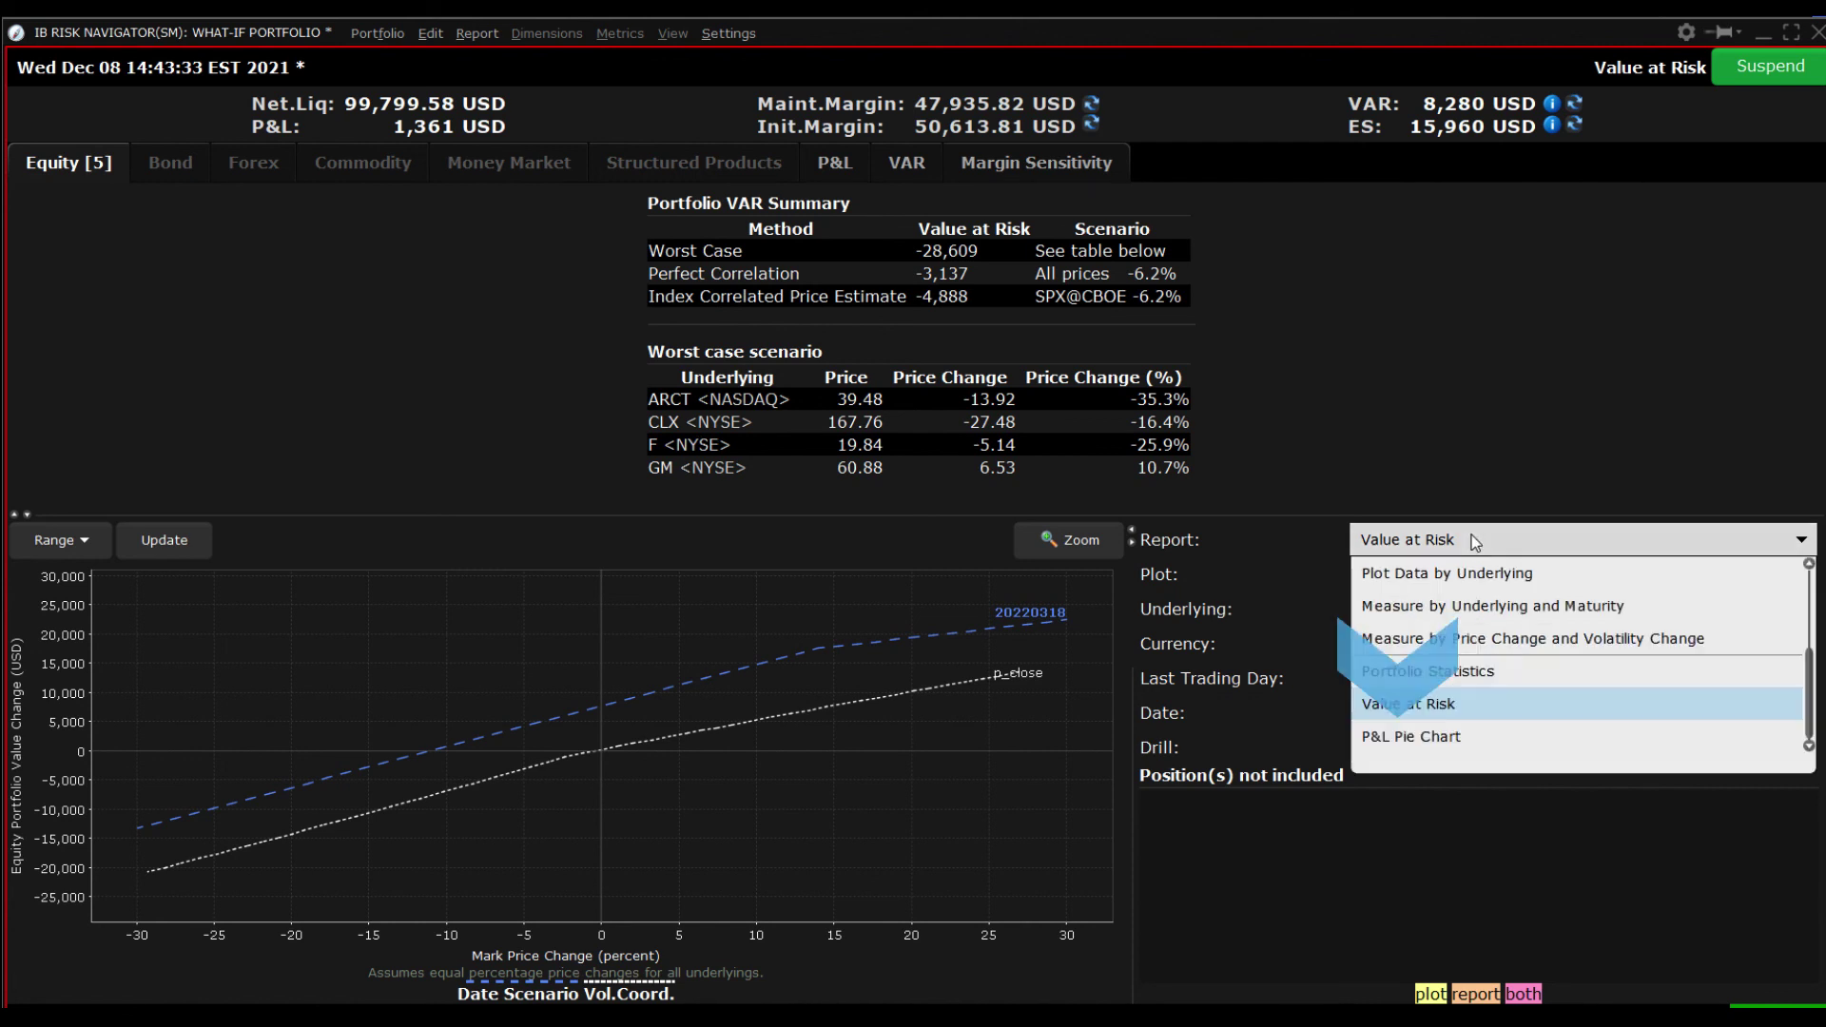
click(1465, 738)
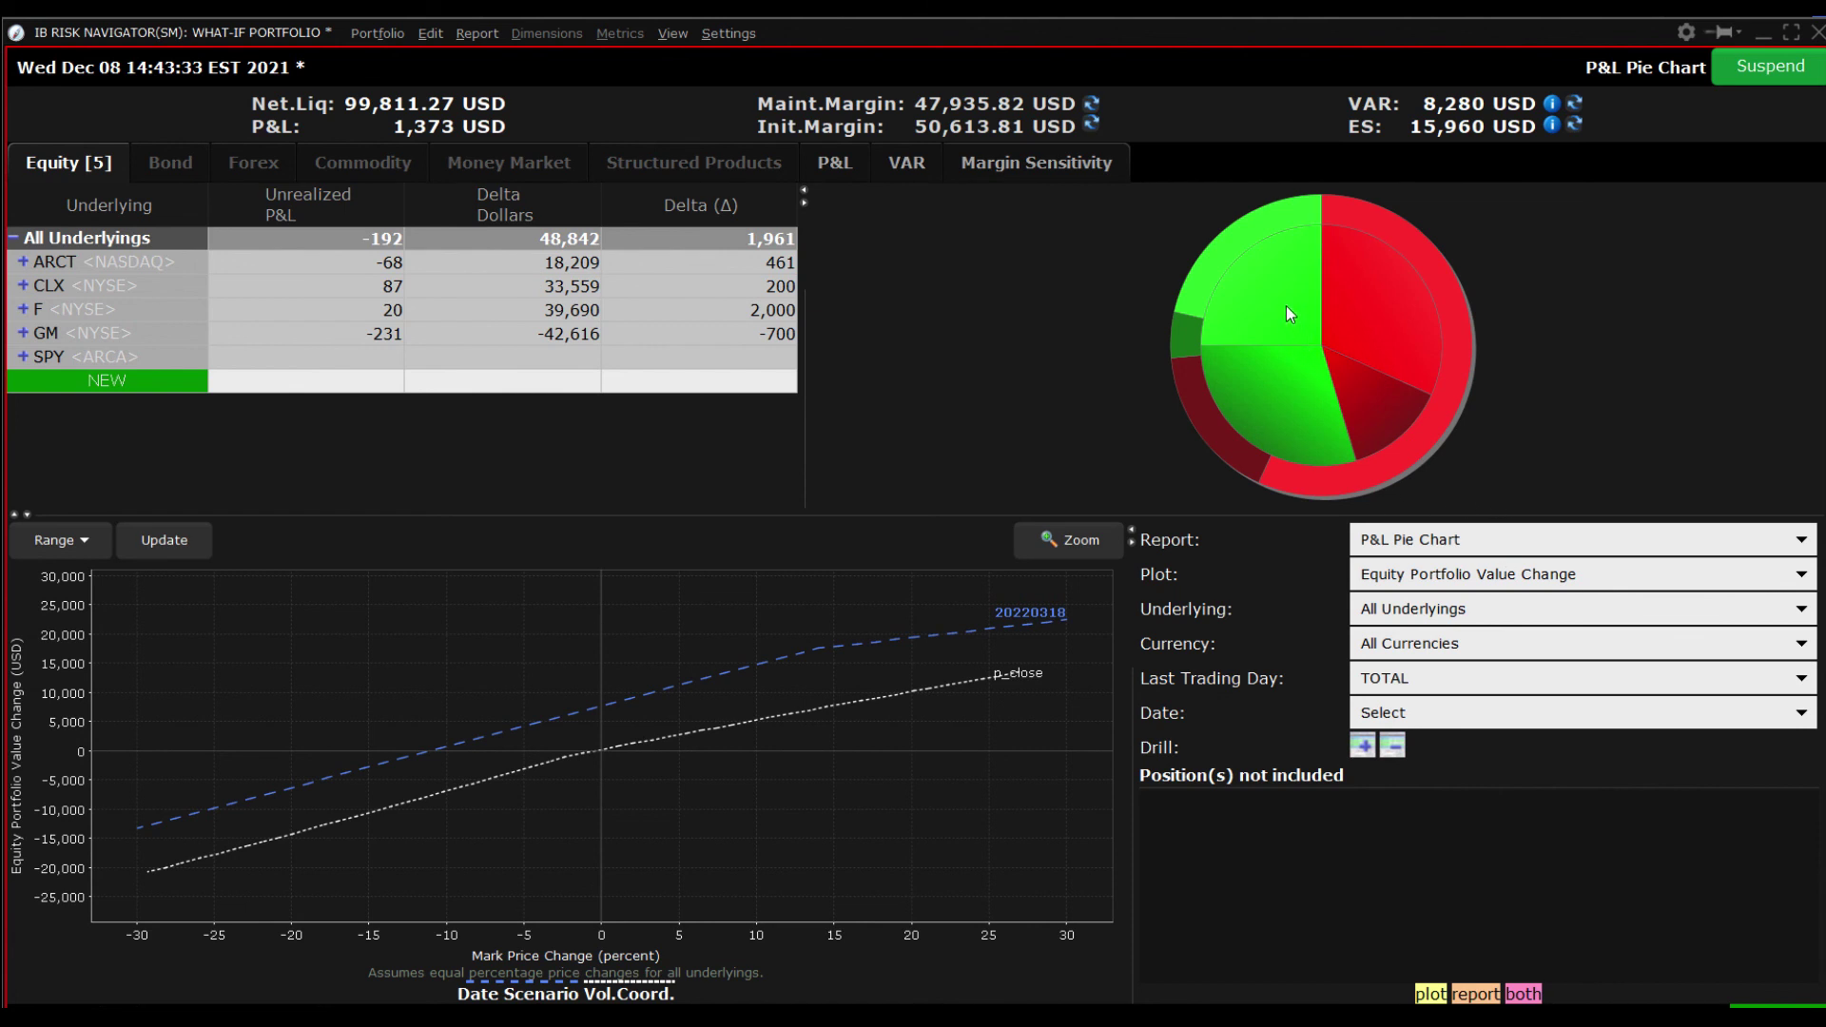
mouse_move(1286, 306)
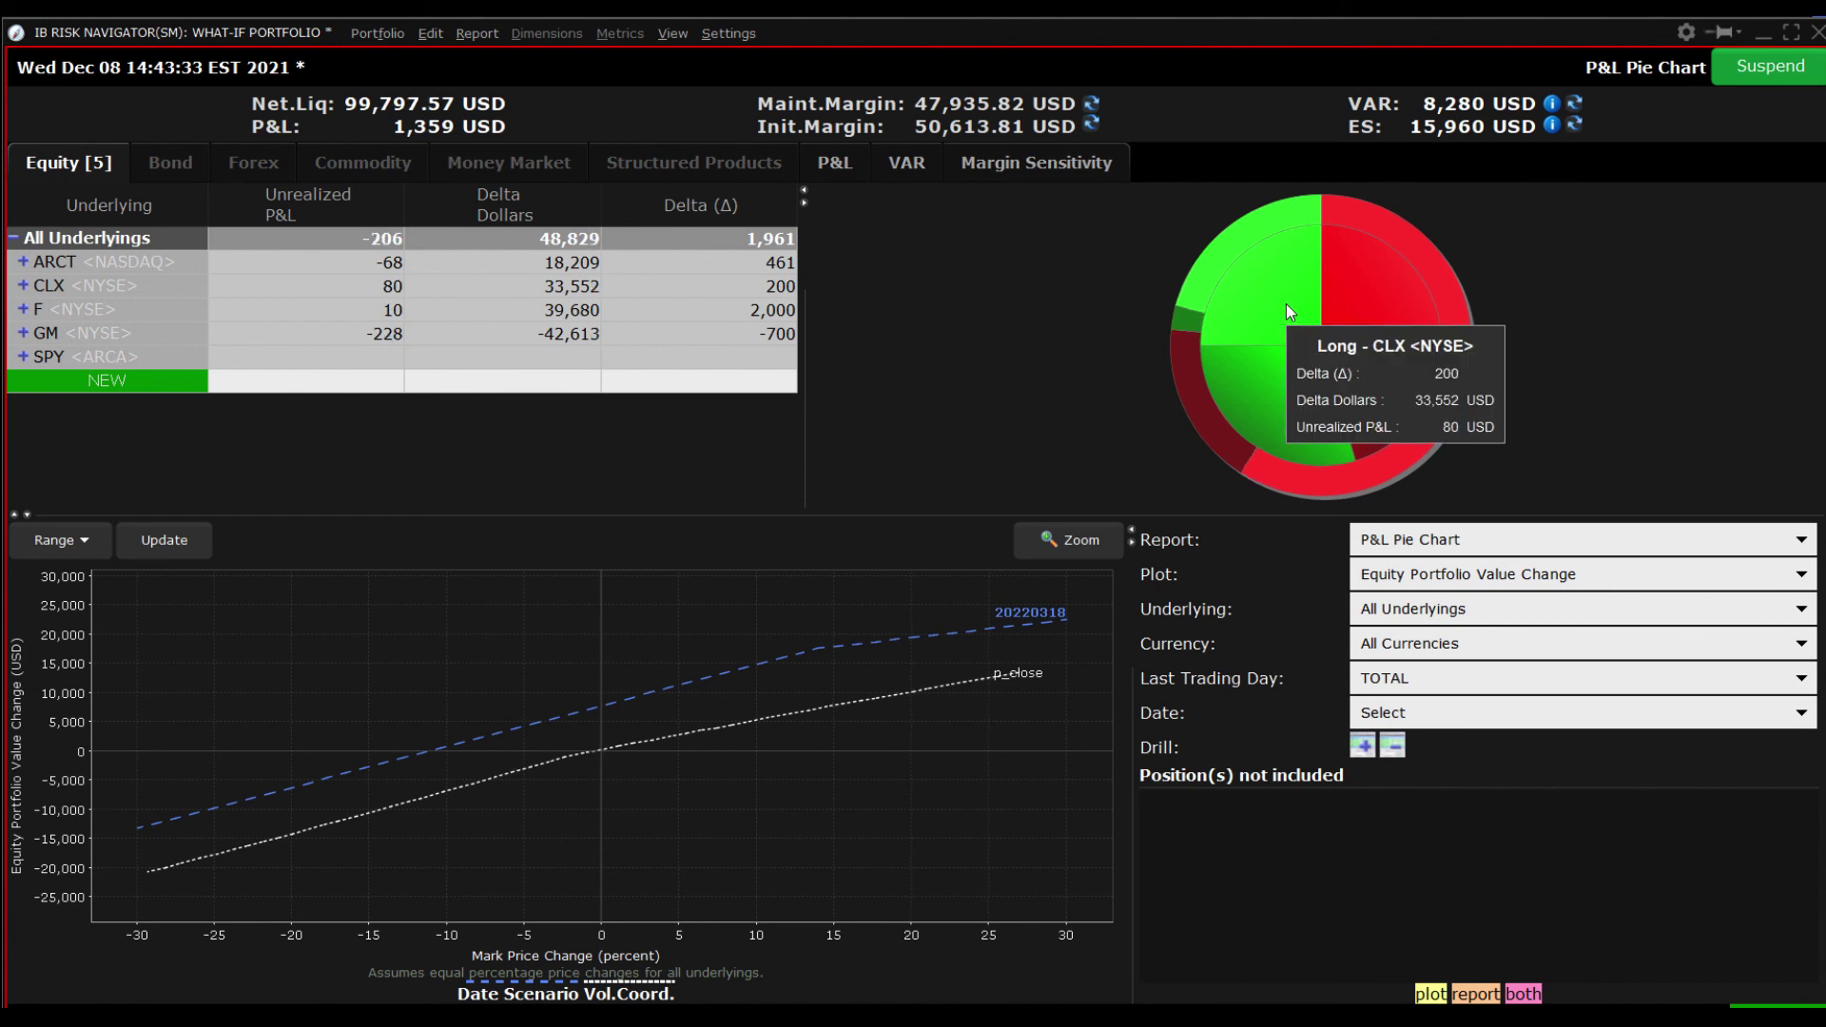
mouse_move(1345, 306)
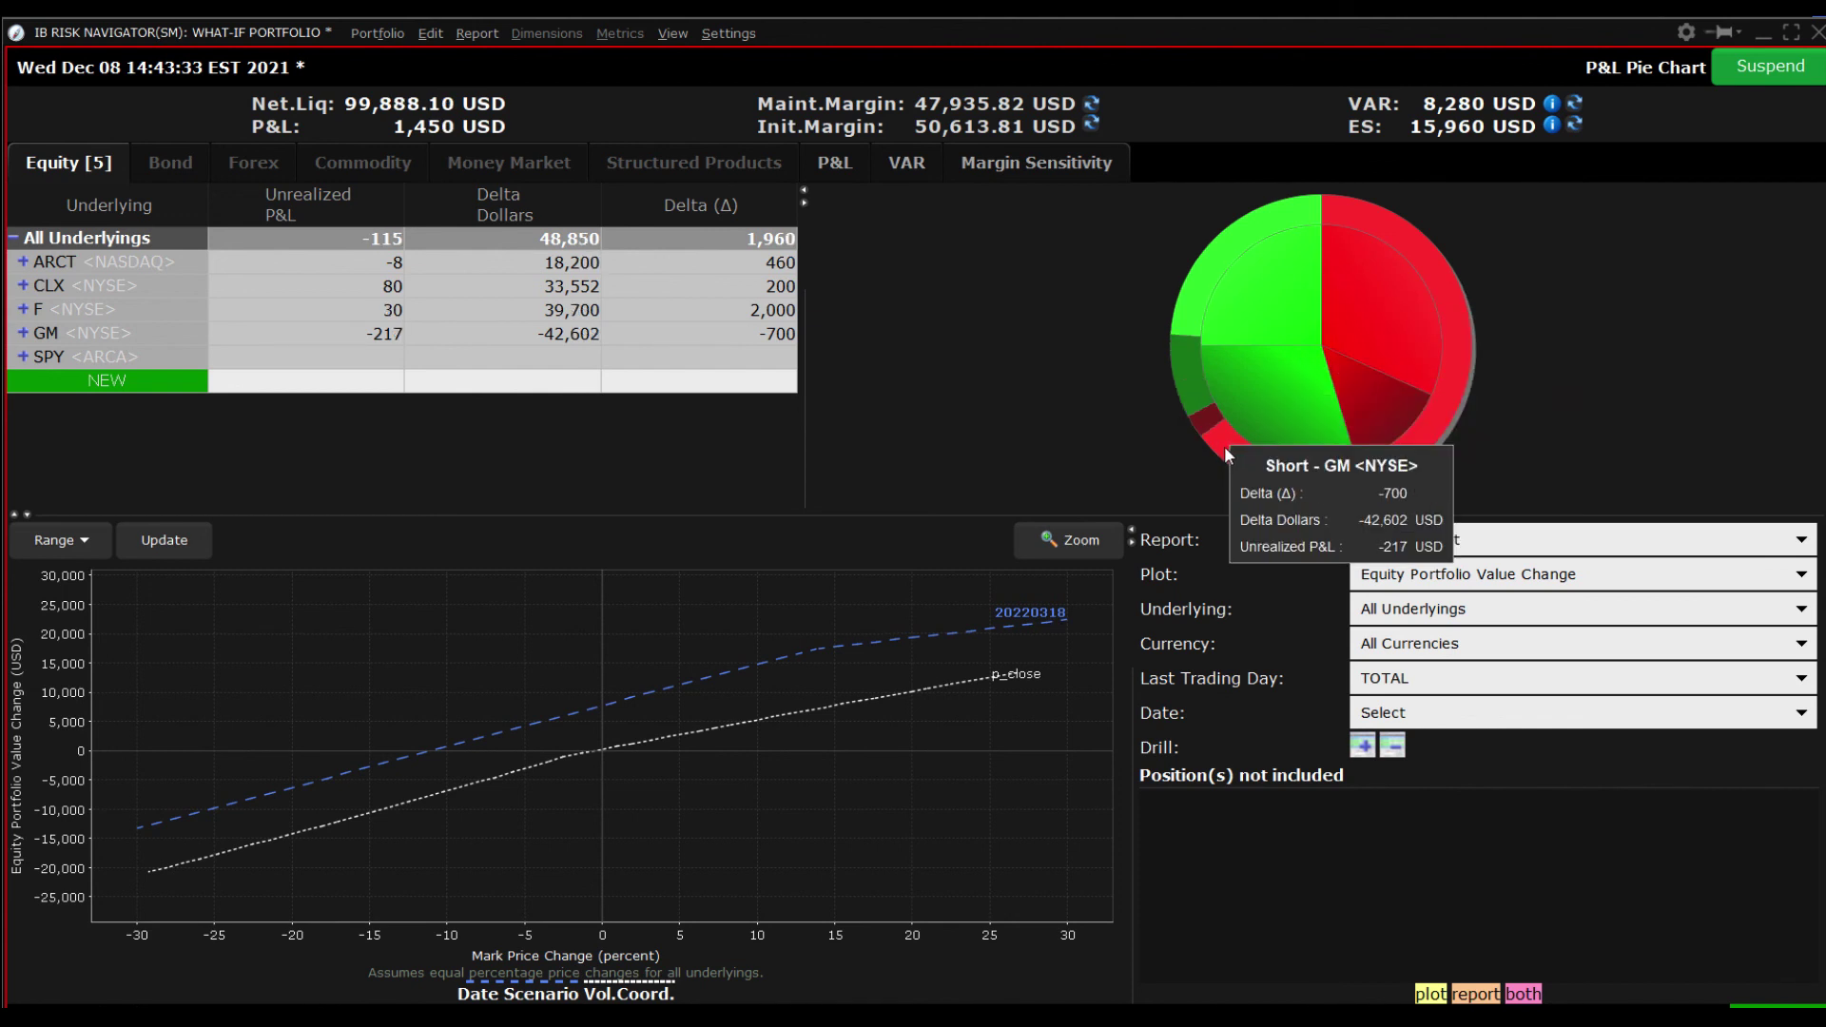
mouse_move(1209, 427)
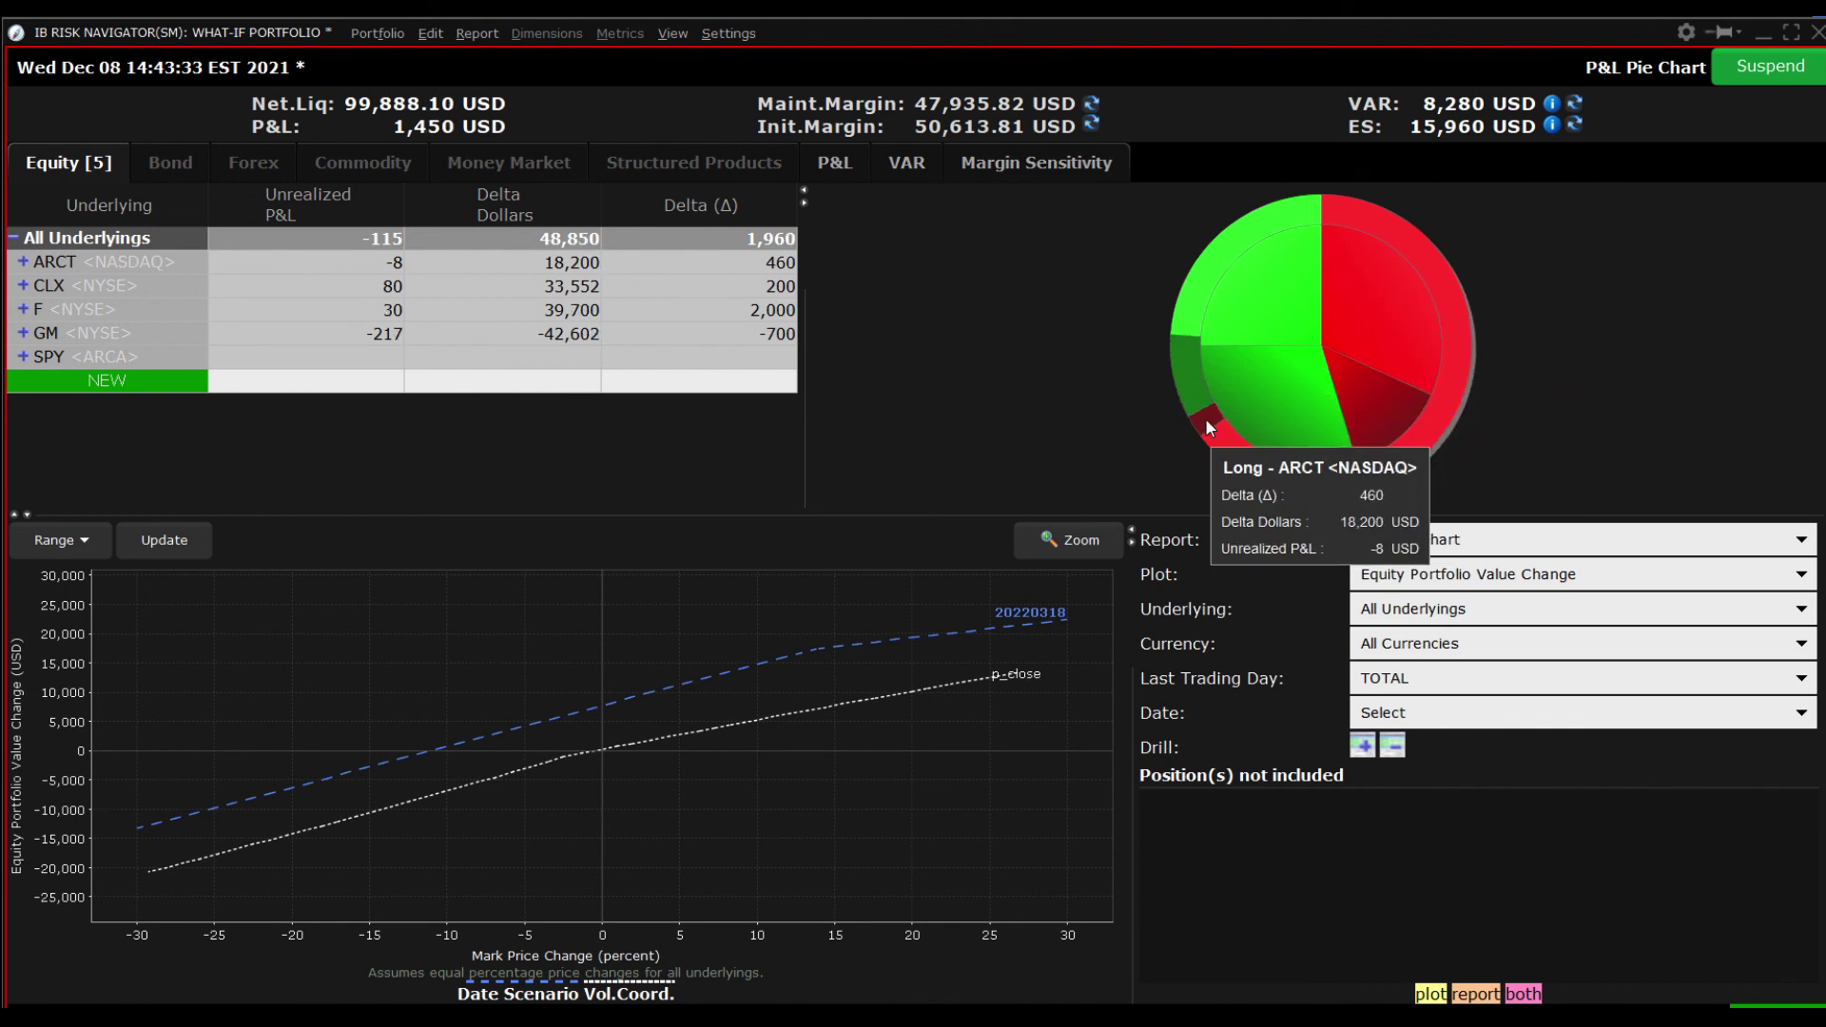
mouse_move(1180, 327)
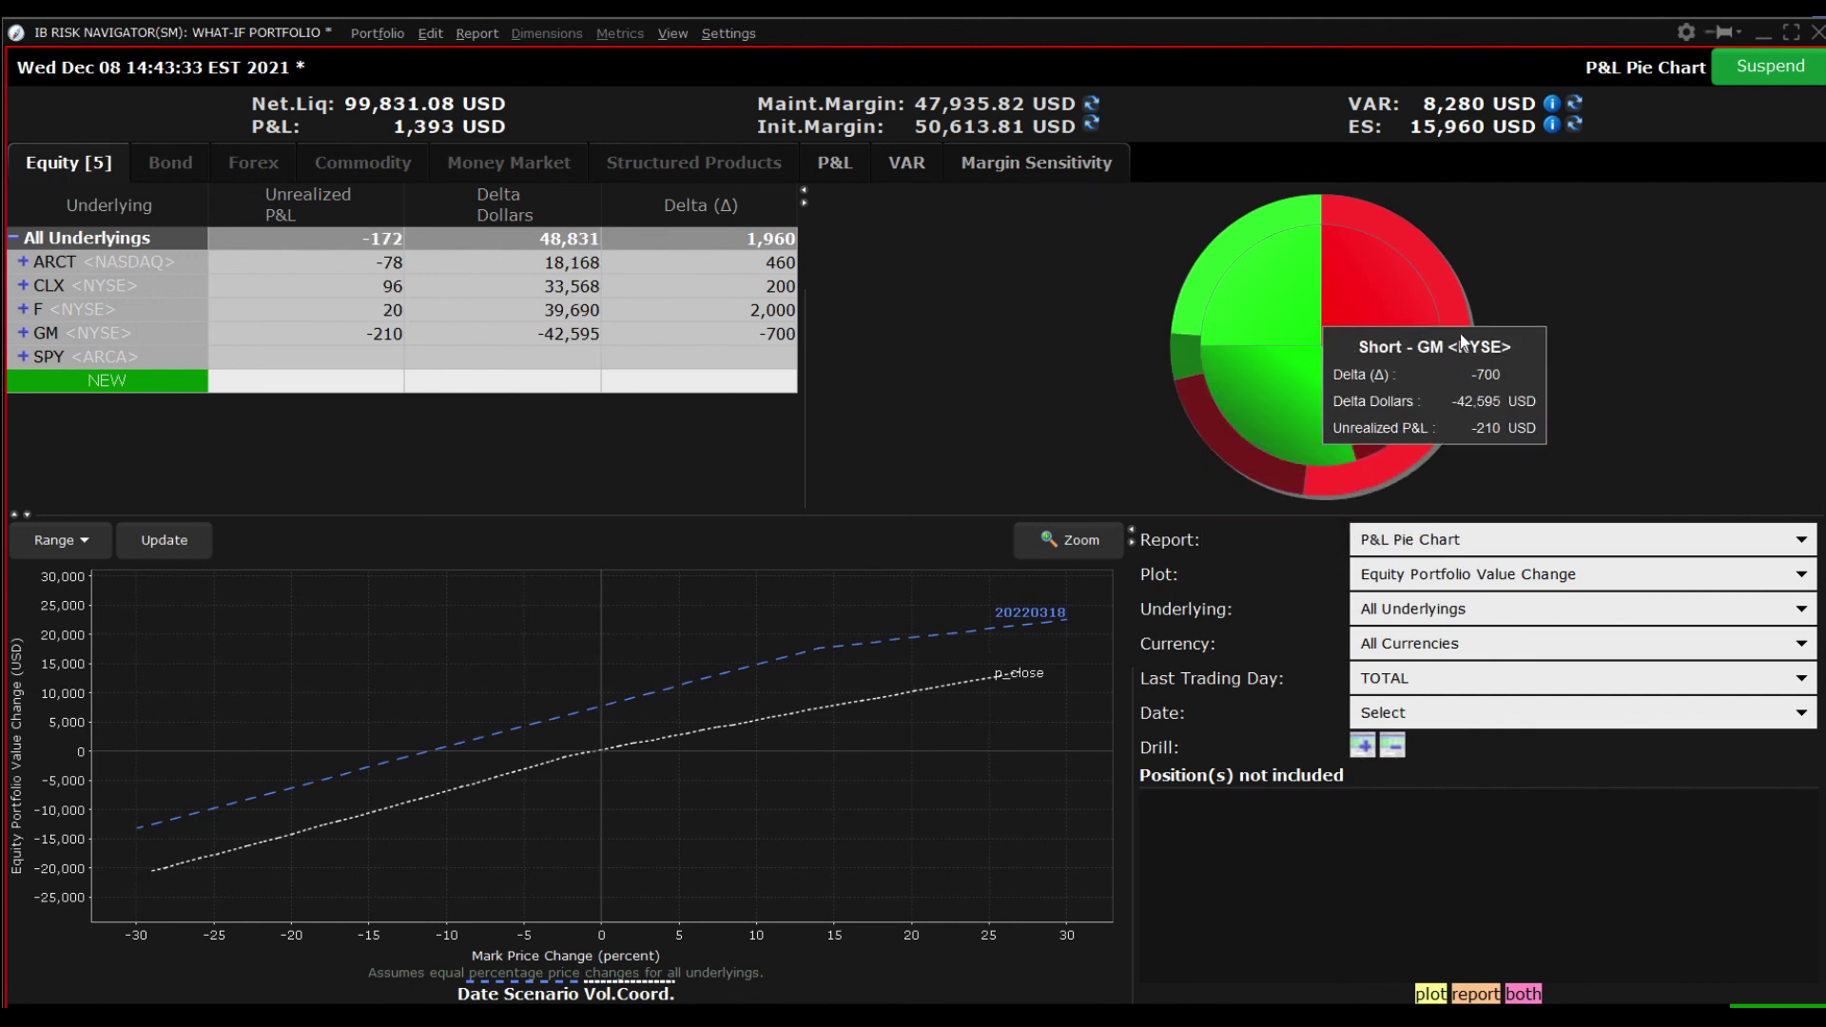
View Plot Data by Underlying, then show Risk by Underlying with all positions expanded (62,306.04 USD)
click(1588, 541)
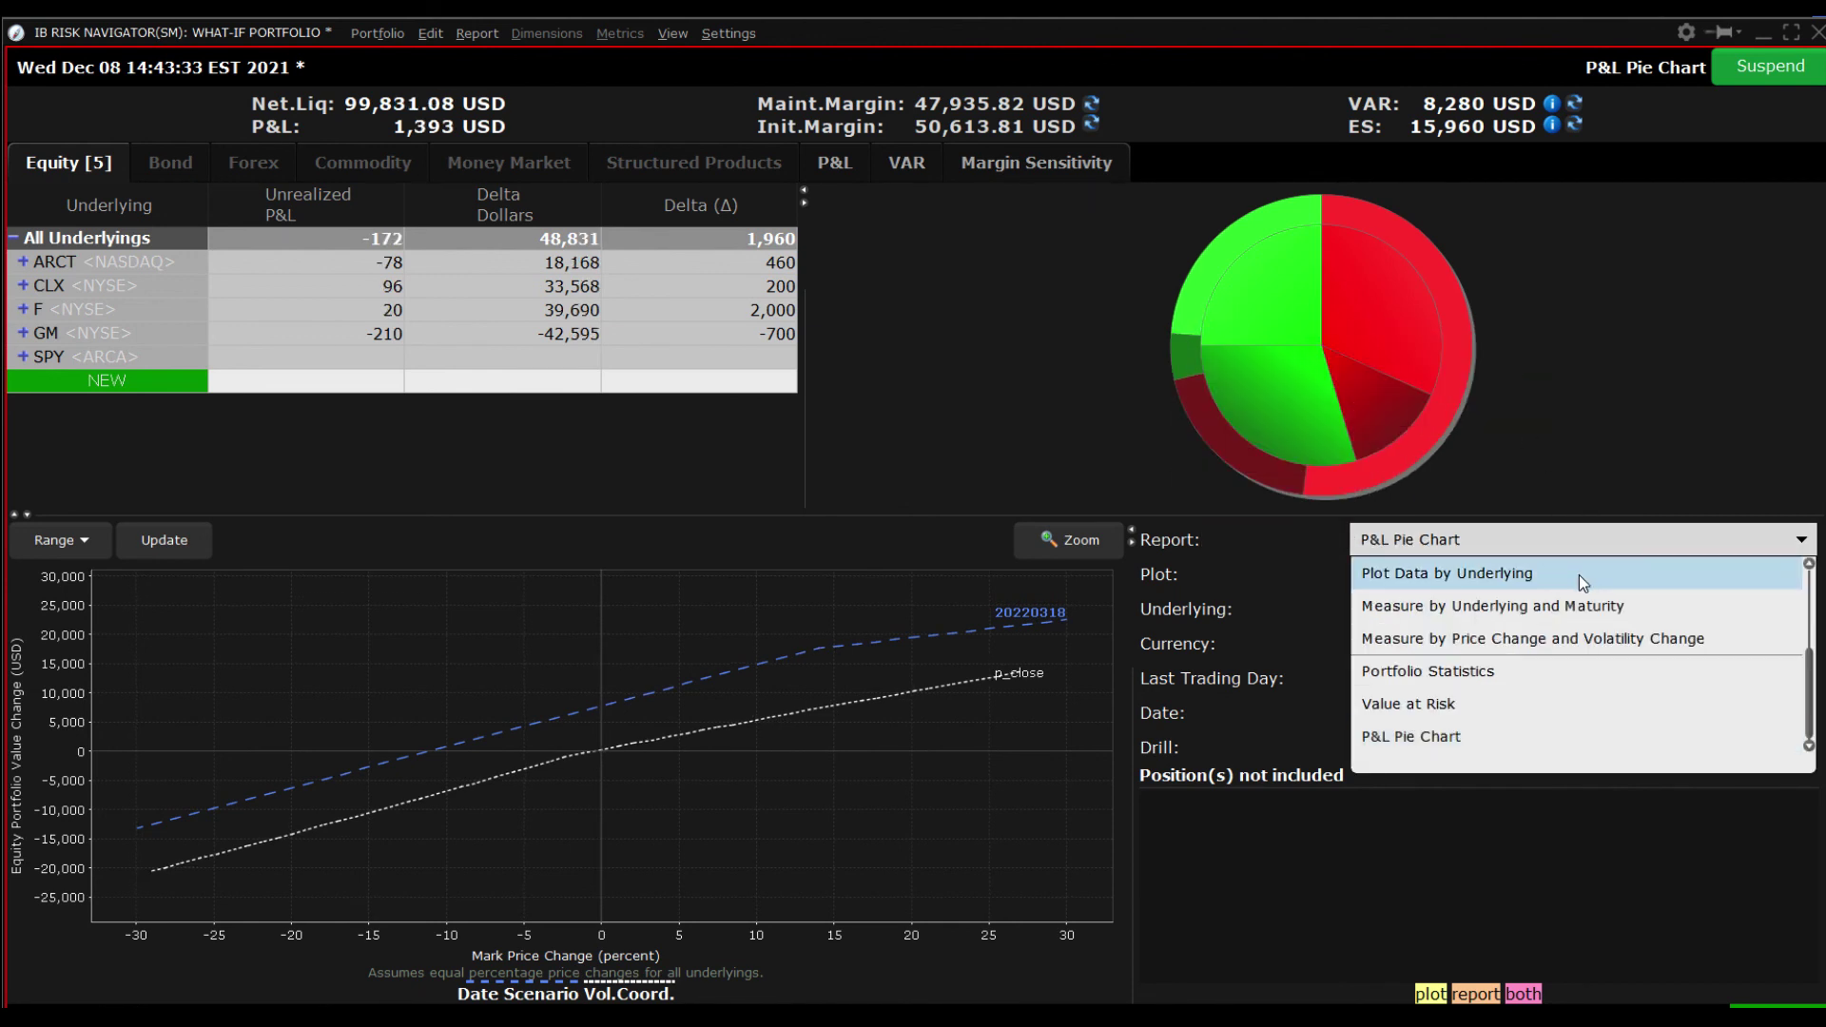
click(1580, 576)
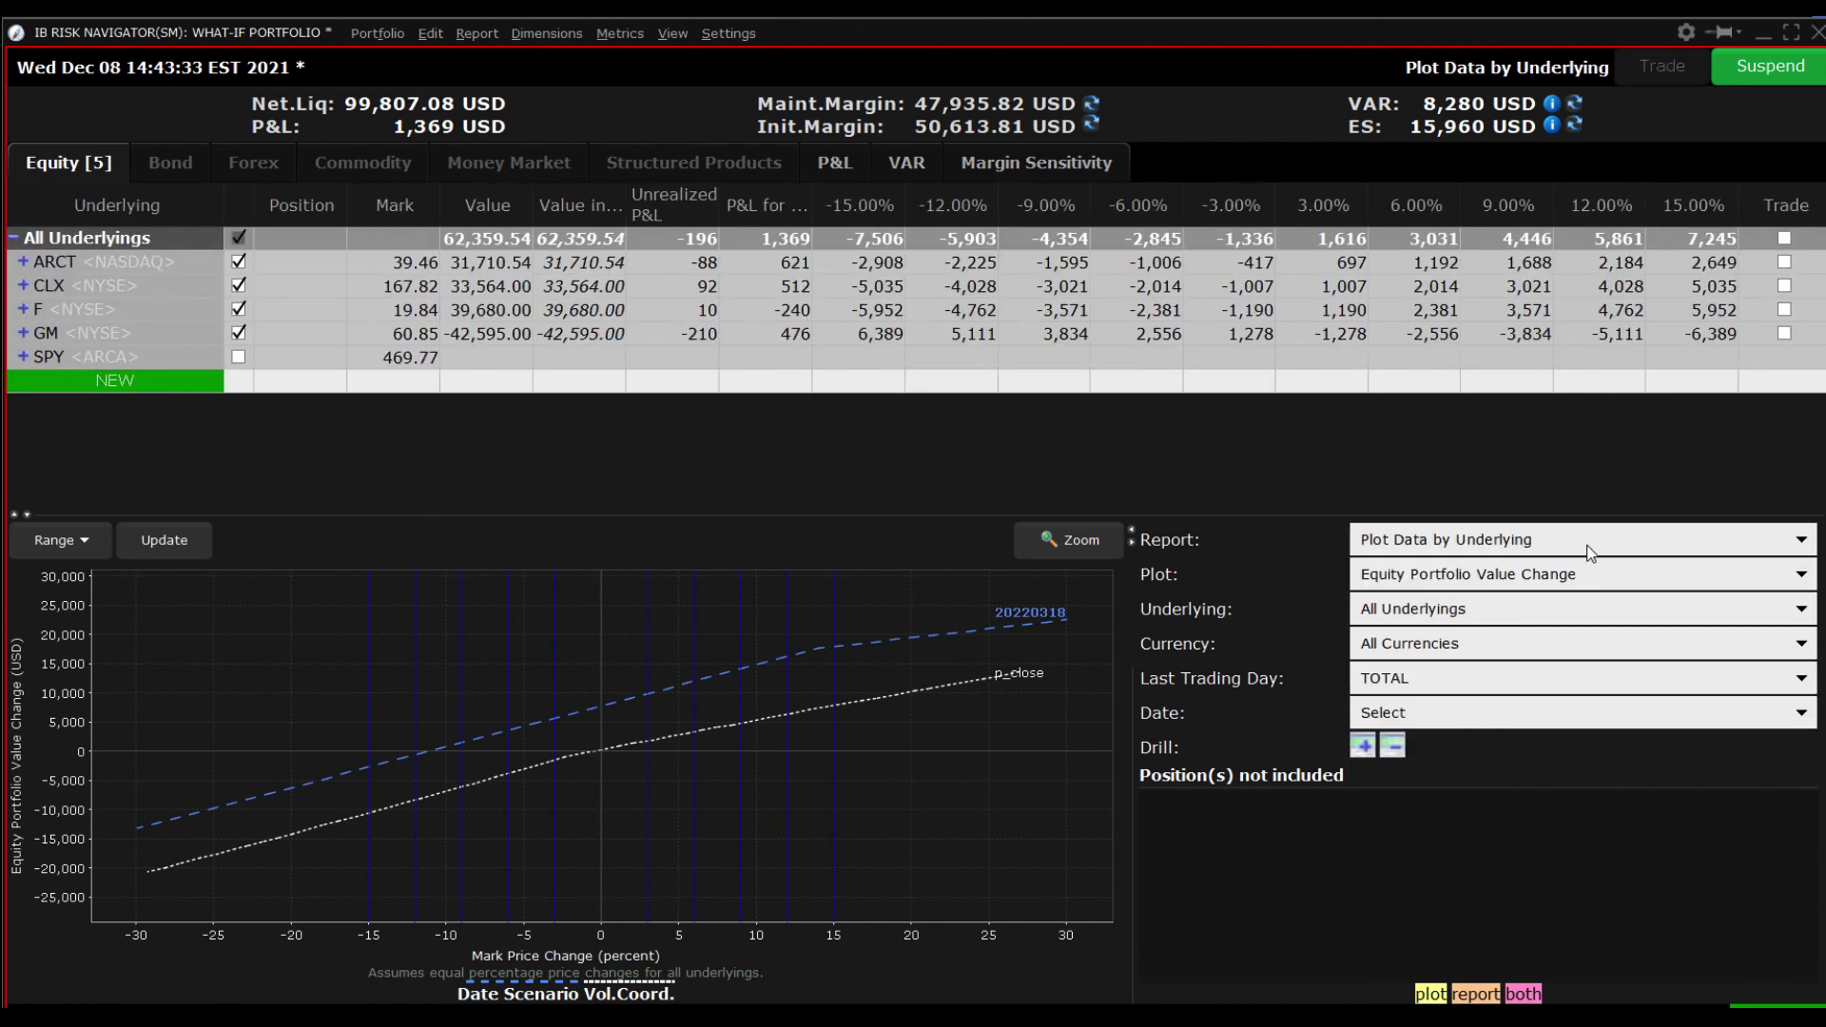
click(1591, 552)
scroll(1573, 613, up, 3)
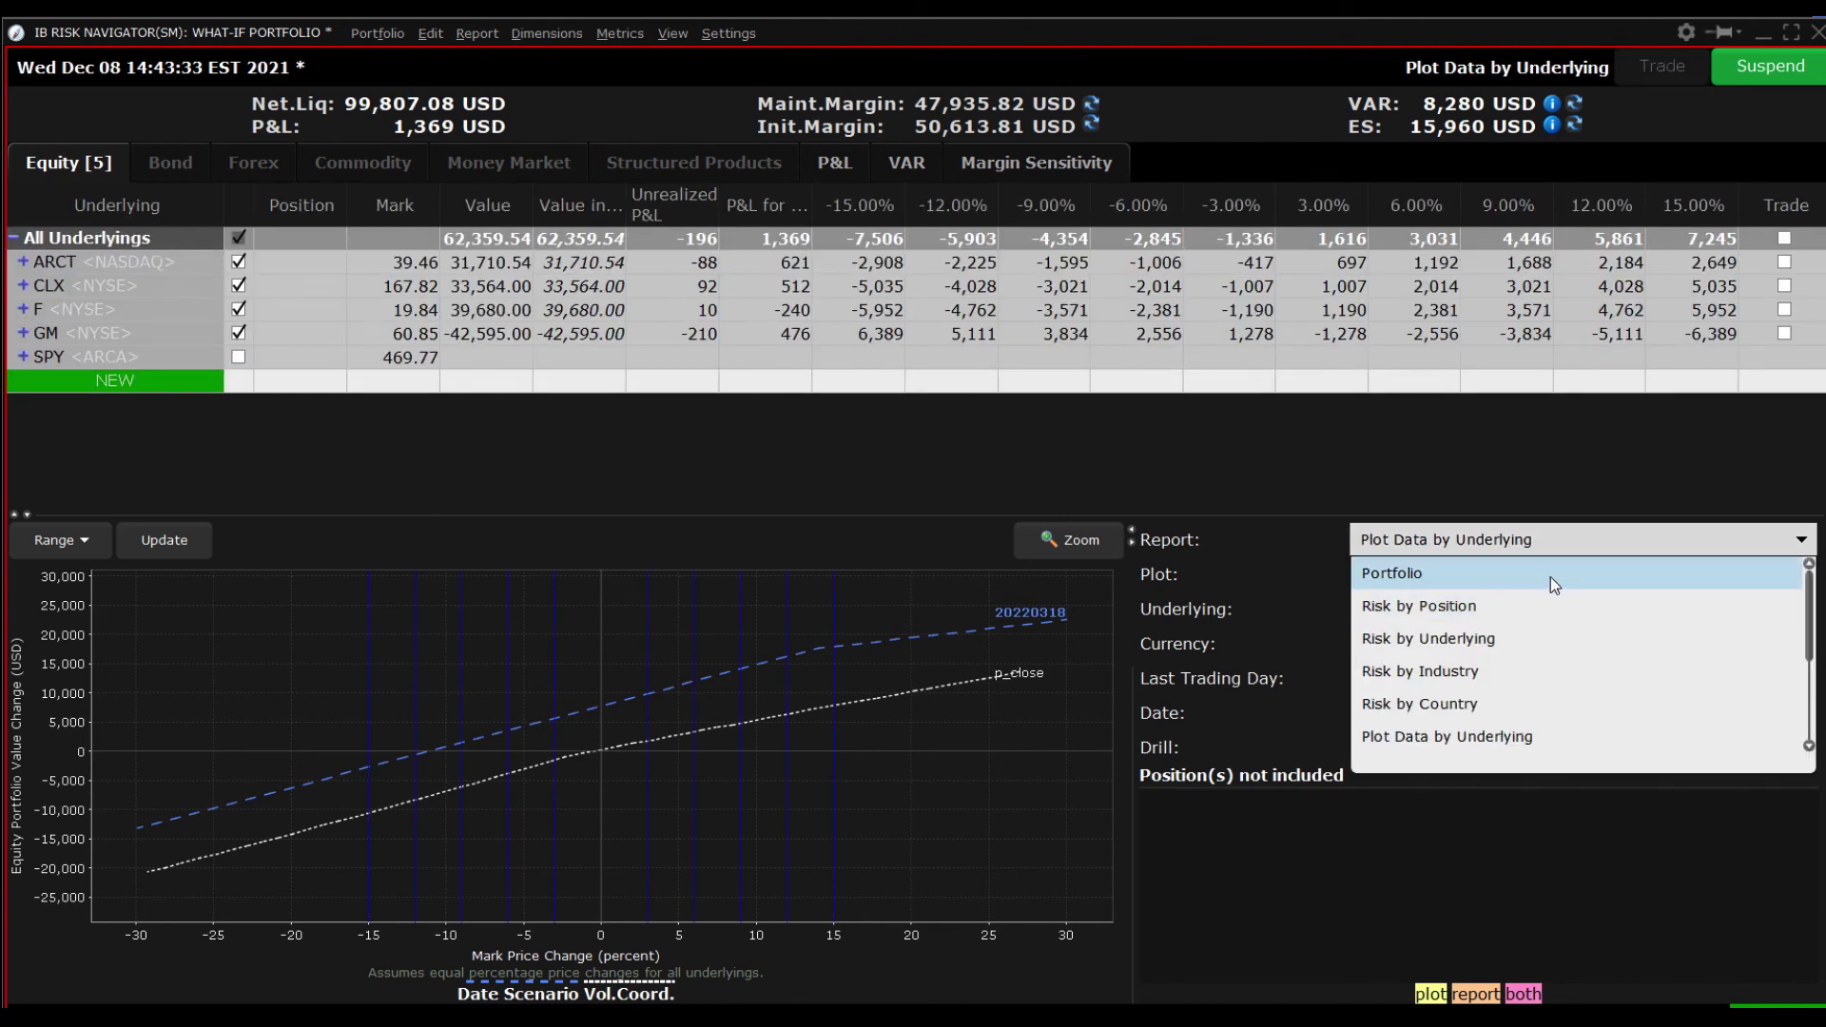
click(1549, 637)
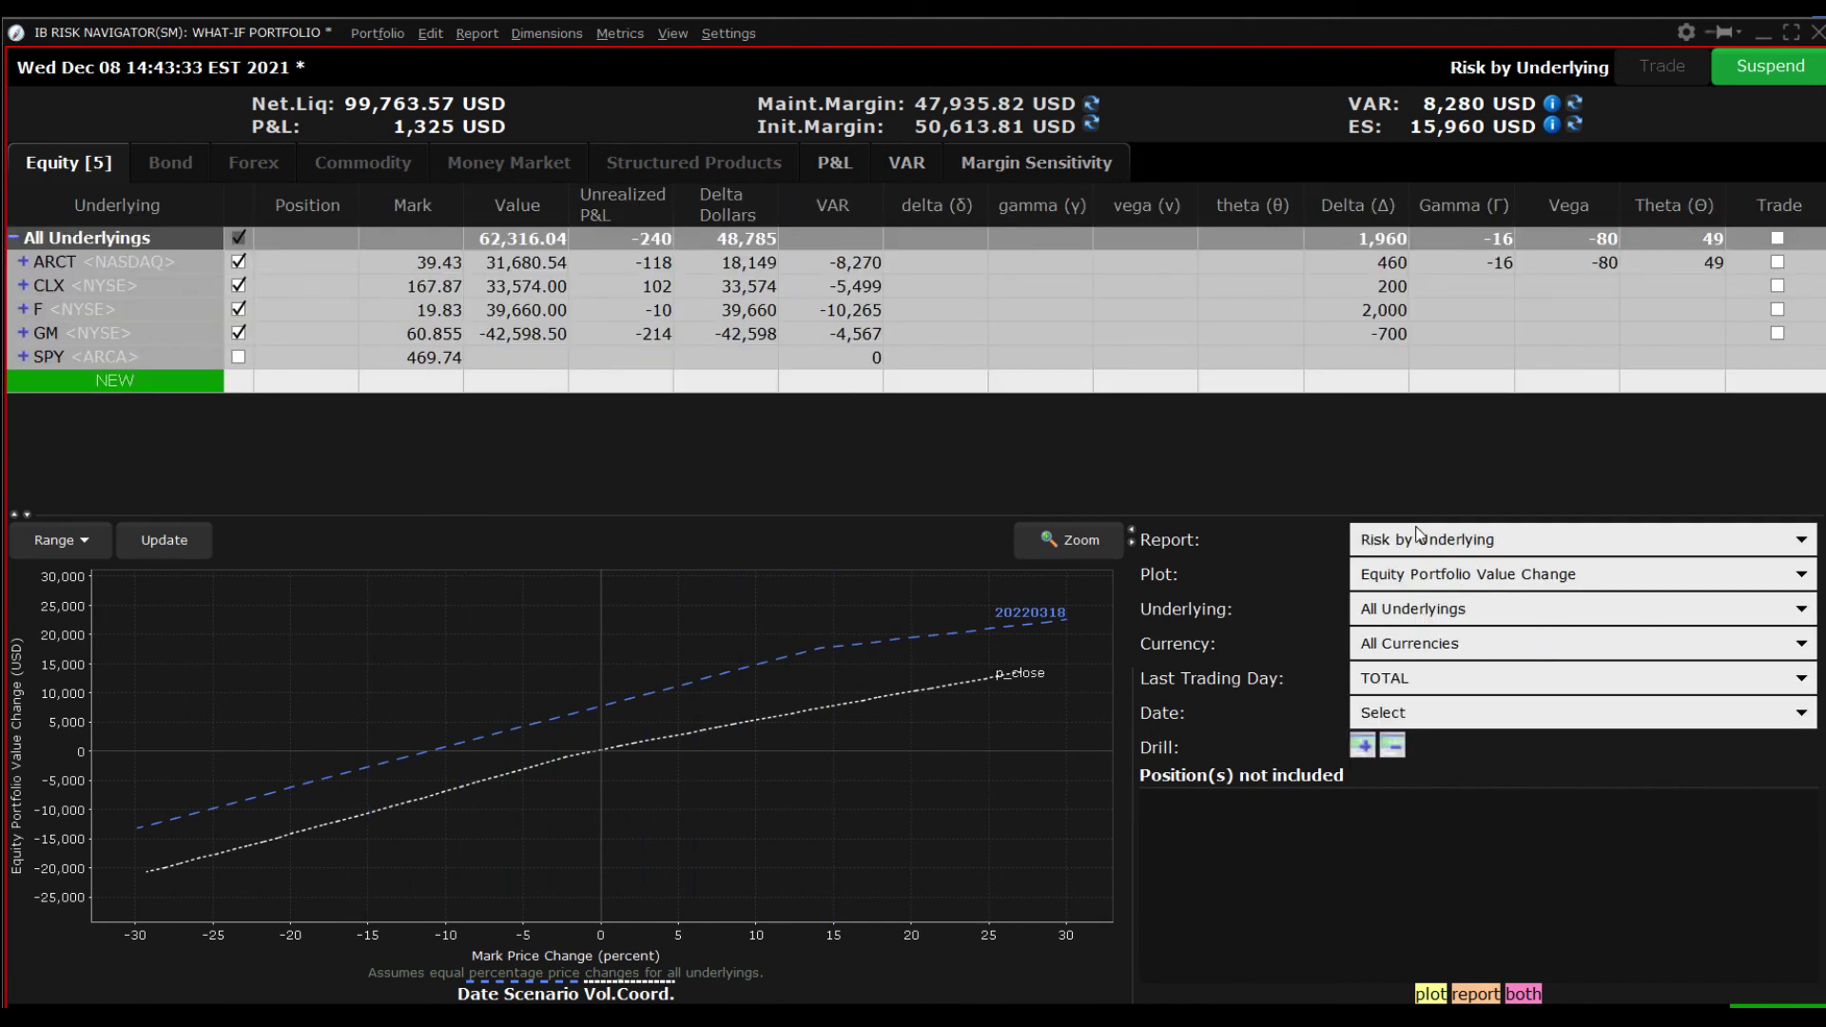
click(1363, 747)
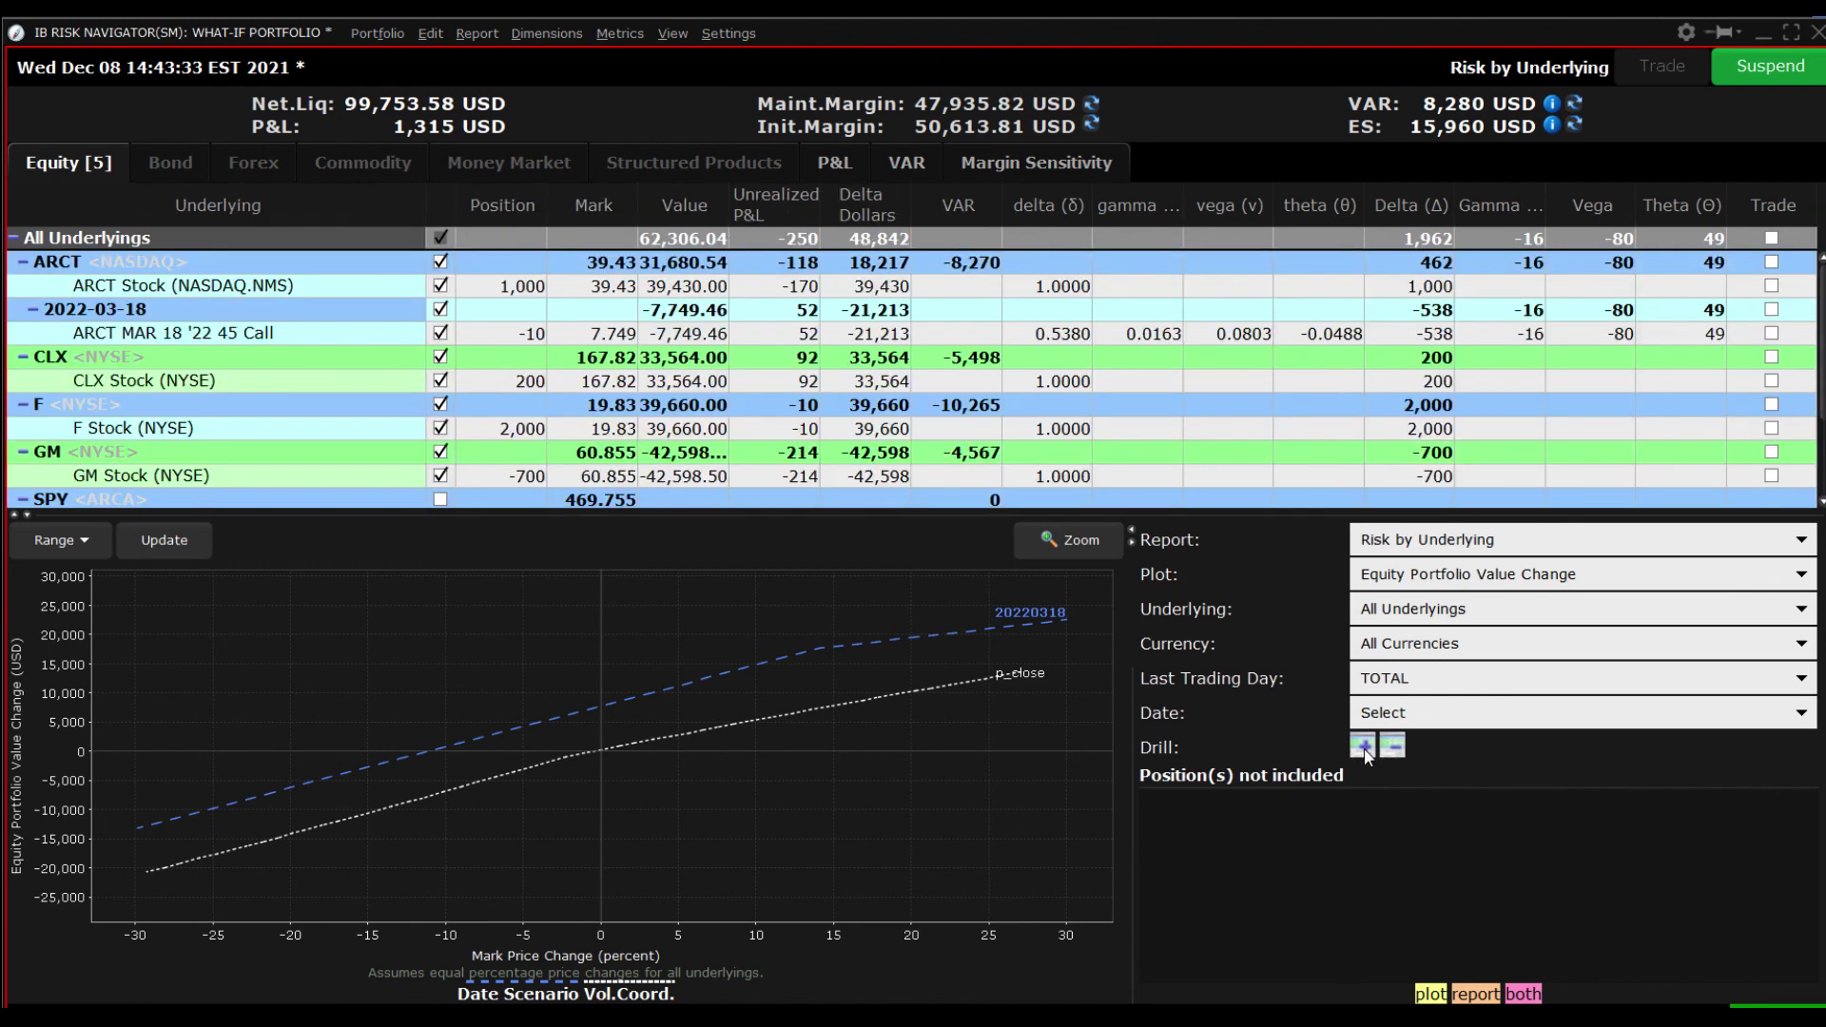